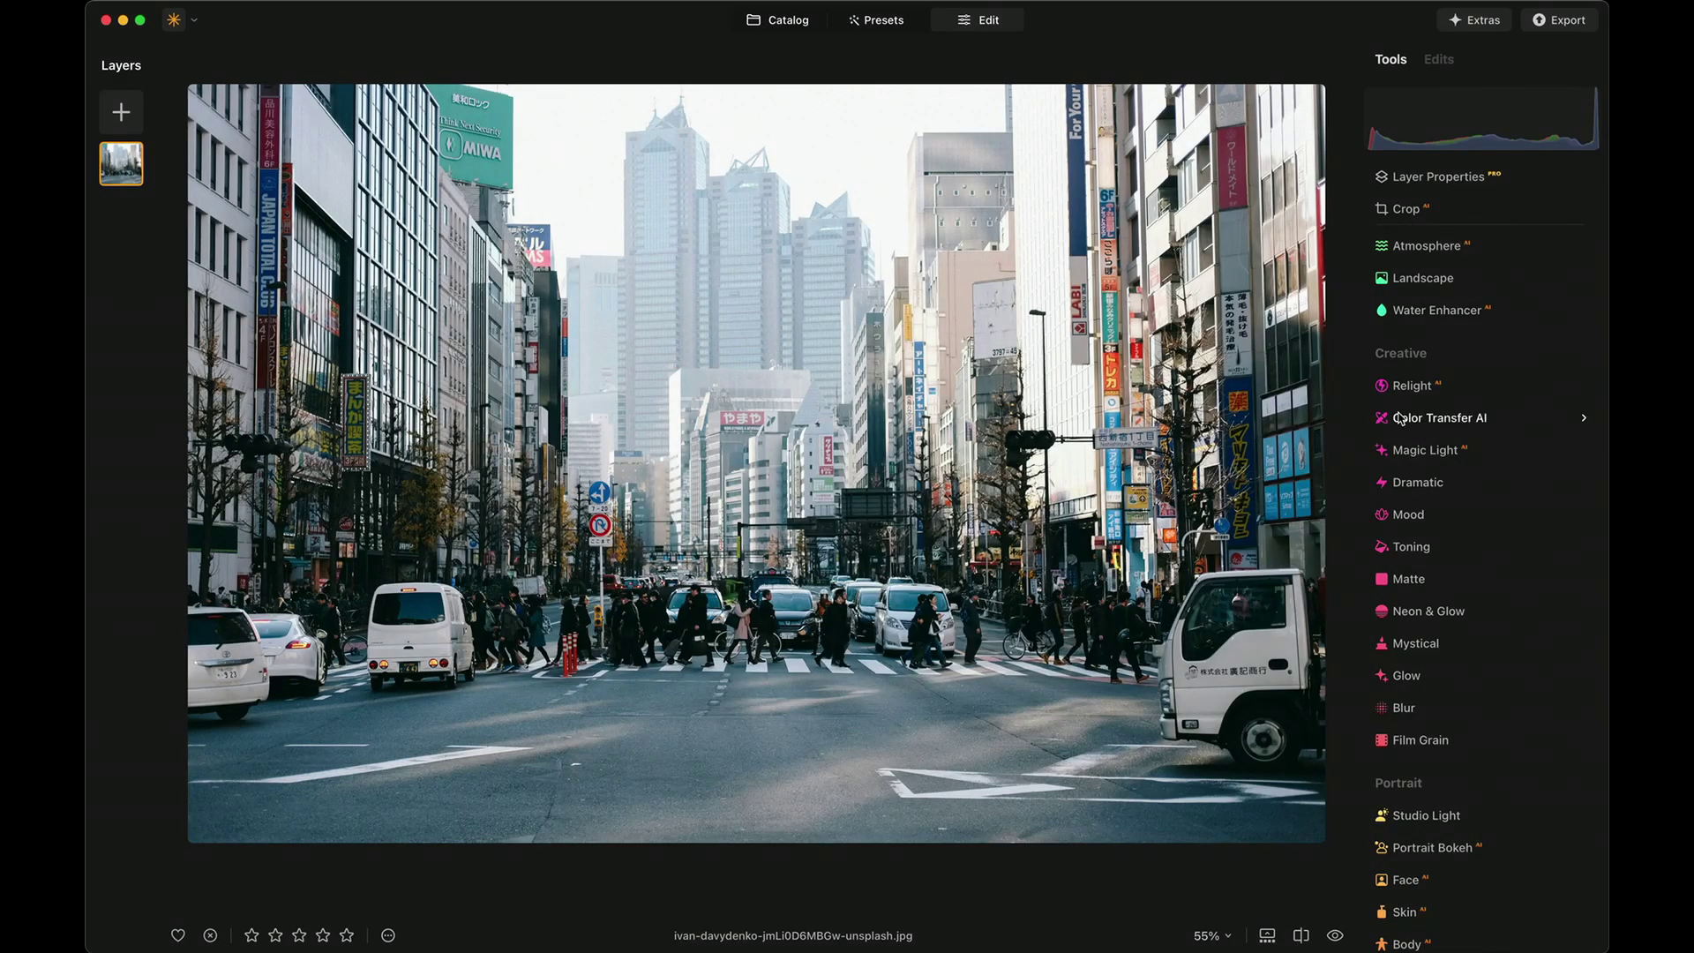
Step: Recolour the street photo with the green reference image, Transition Smoothing 75 and Color Smoothing 50
{"action": "left_click", "coordinate": [1426, 424]}
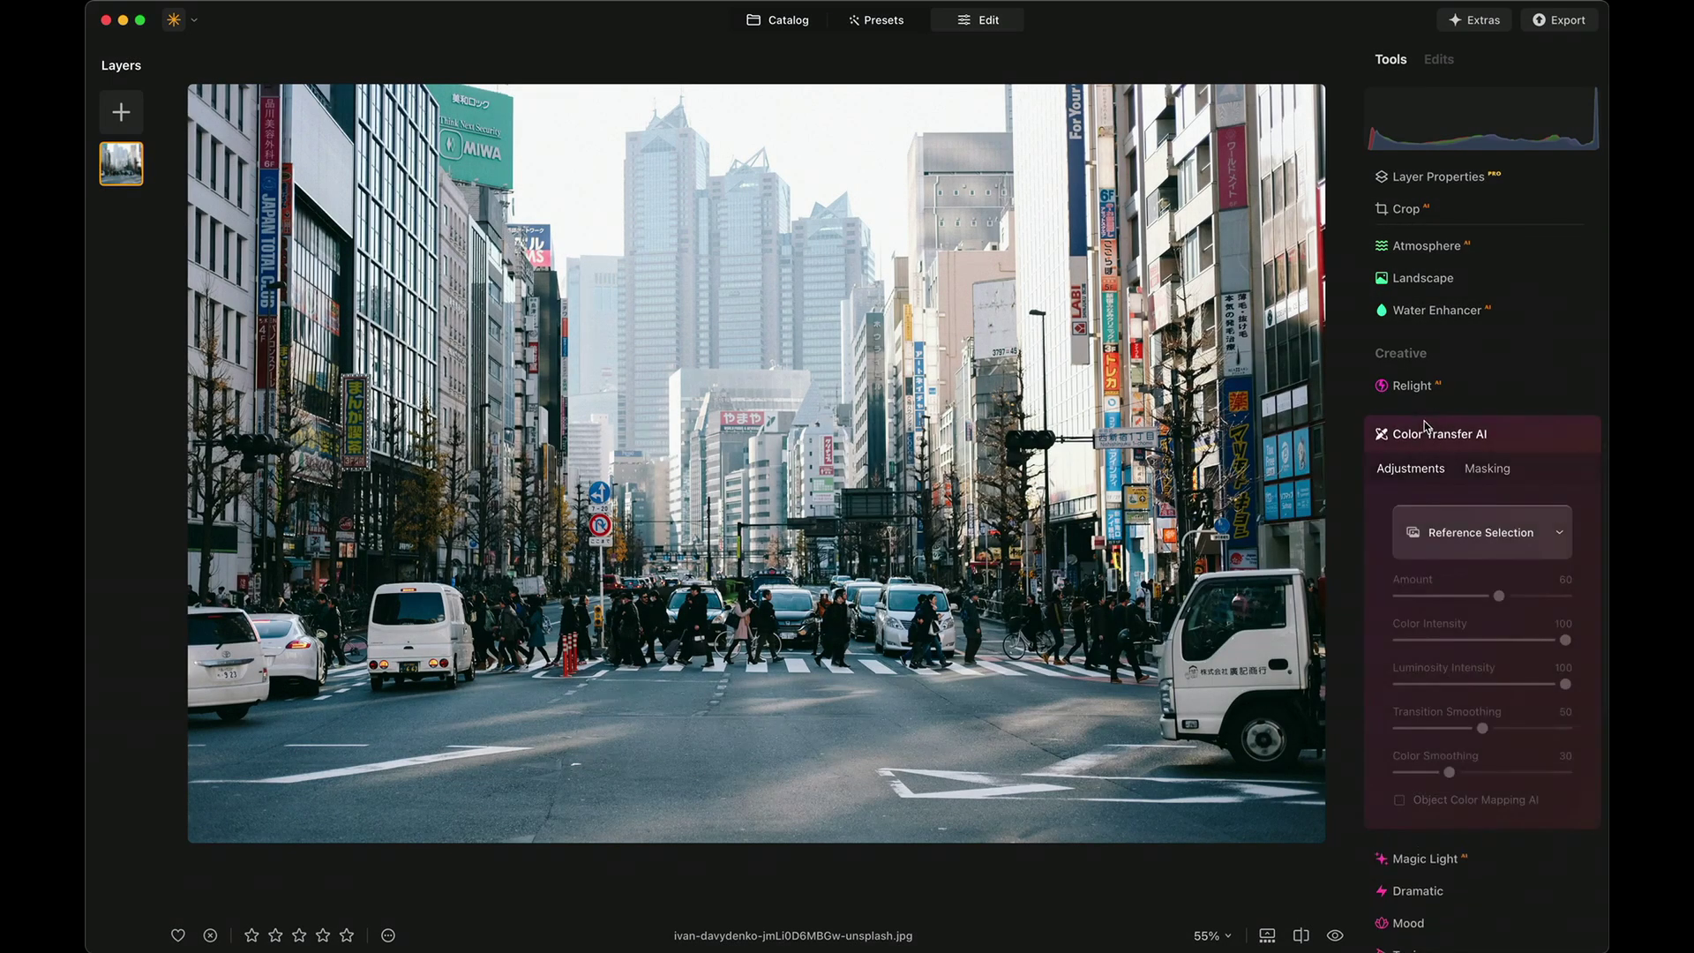
{"action": "left_click", "coordinate": [1434, 547]}
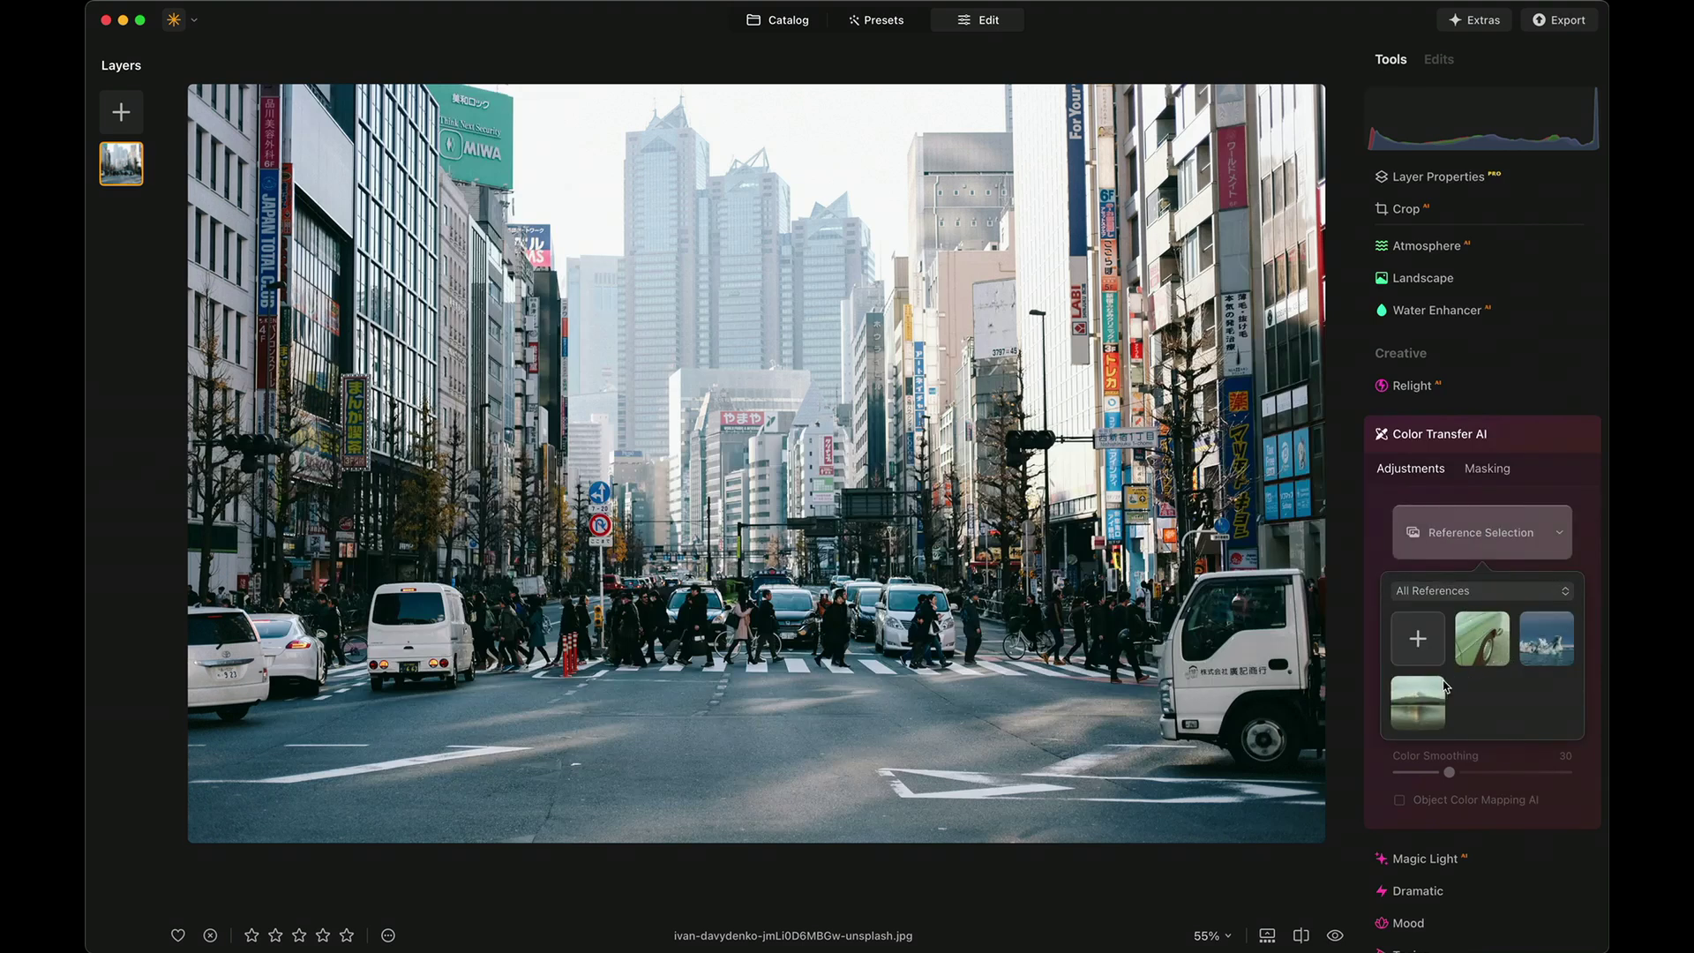
{"action": "left_click", "coordinate": [1480, 654]}
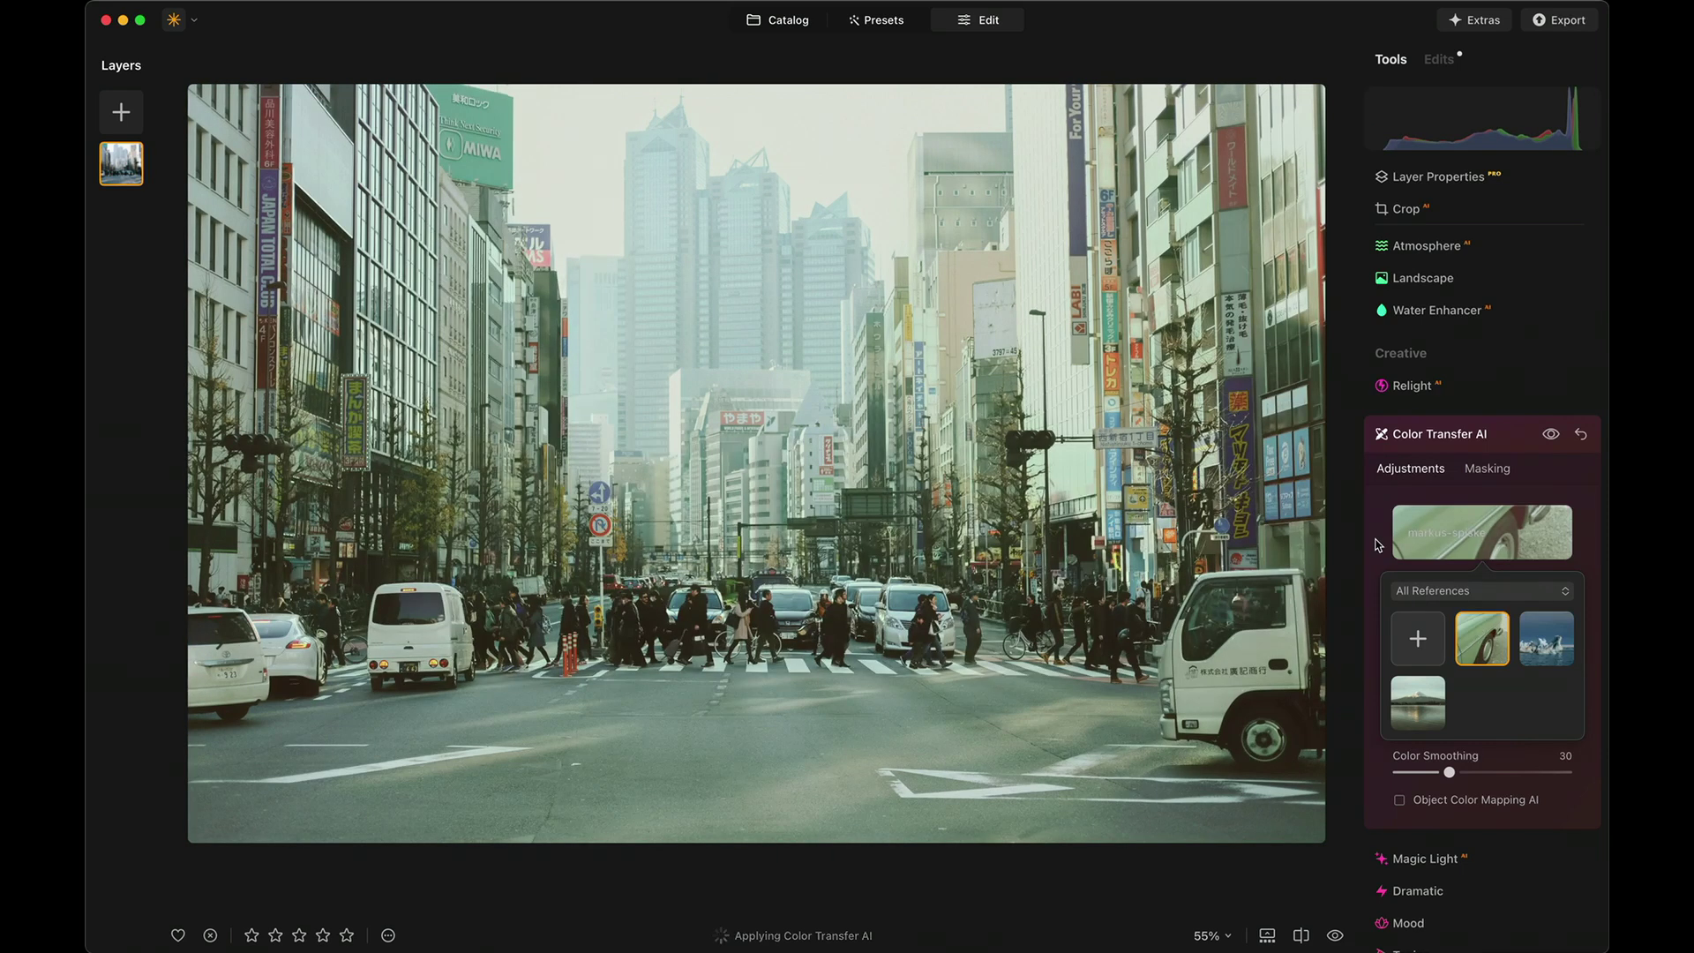
{"action": "left_click", "coordinate": [1528, 729]}
{"action": "left_click", "coordinate": [1485, 773]}
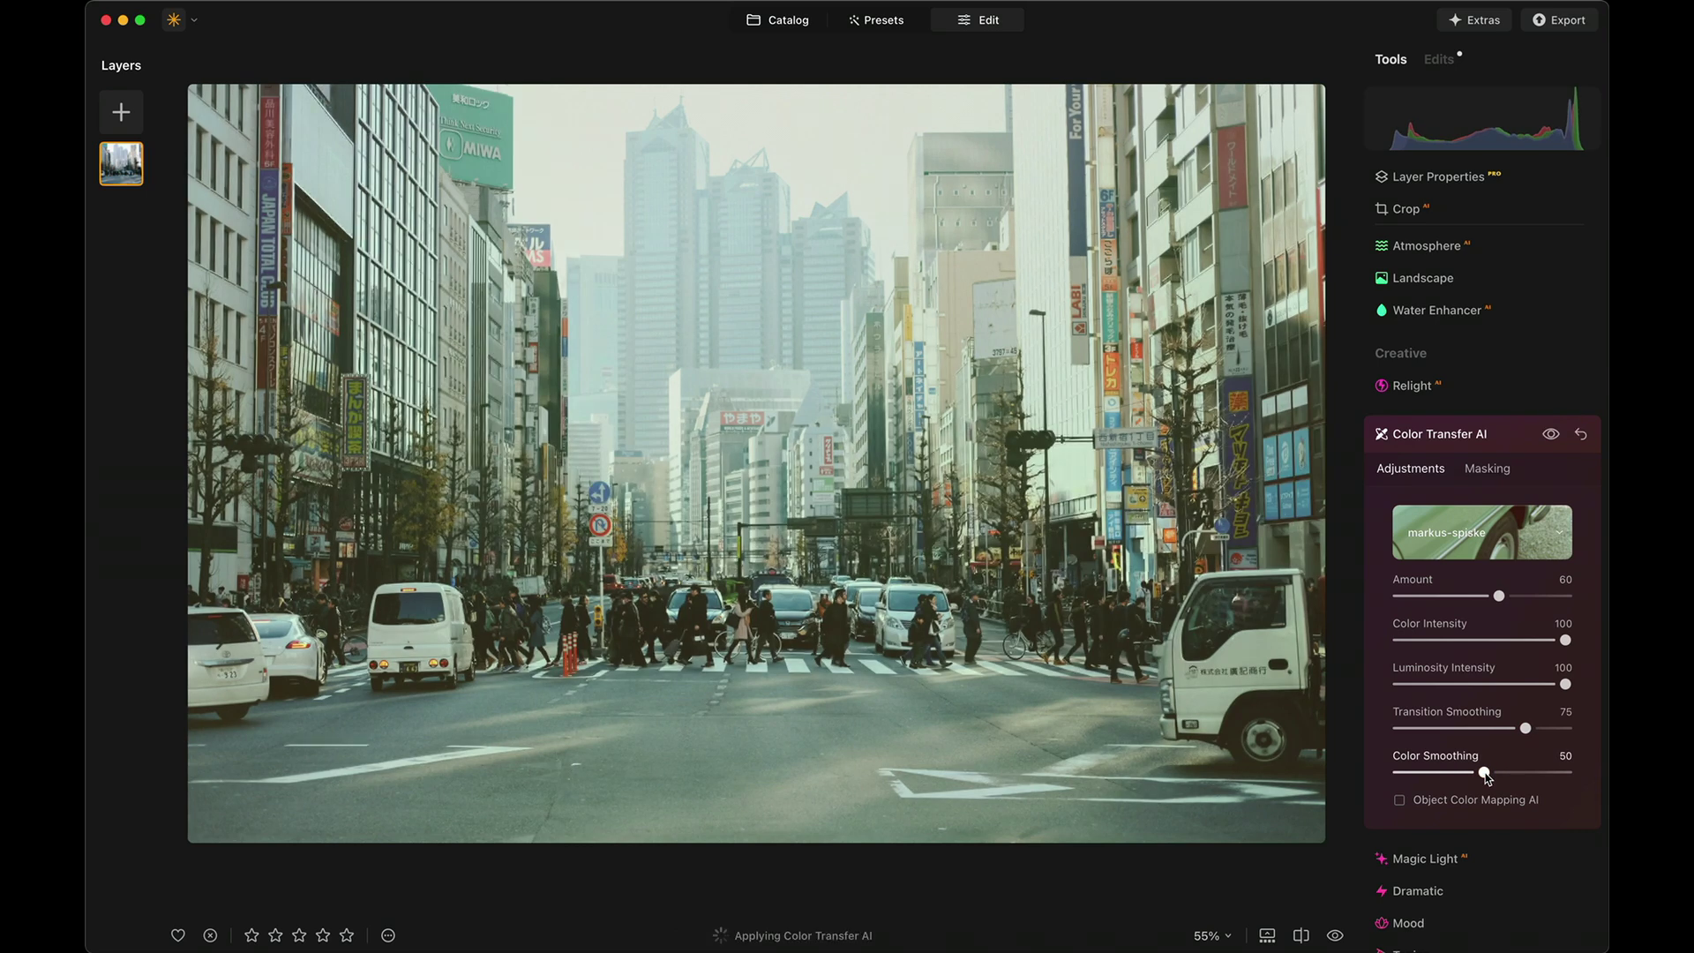
Step: Compare the edit with the original, then switch to the desert photo from the filmstrip
{"action": "left_click", "coordinate": [1335, 935]}
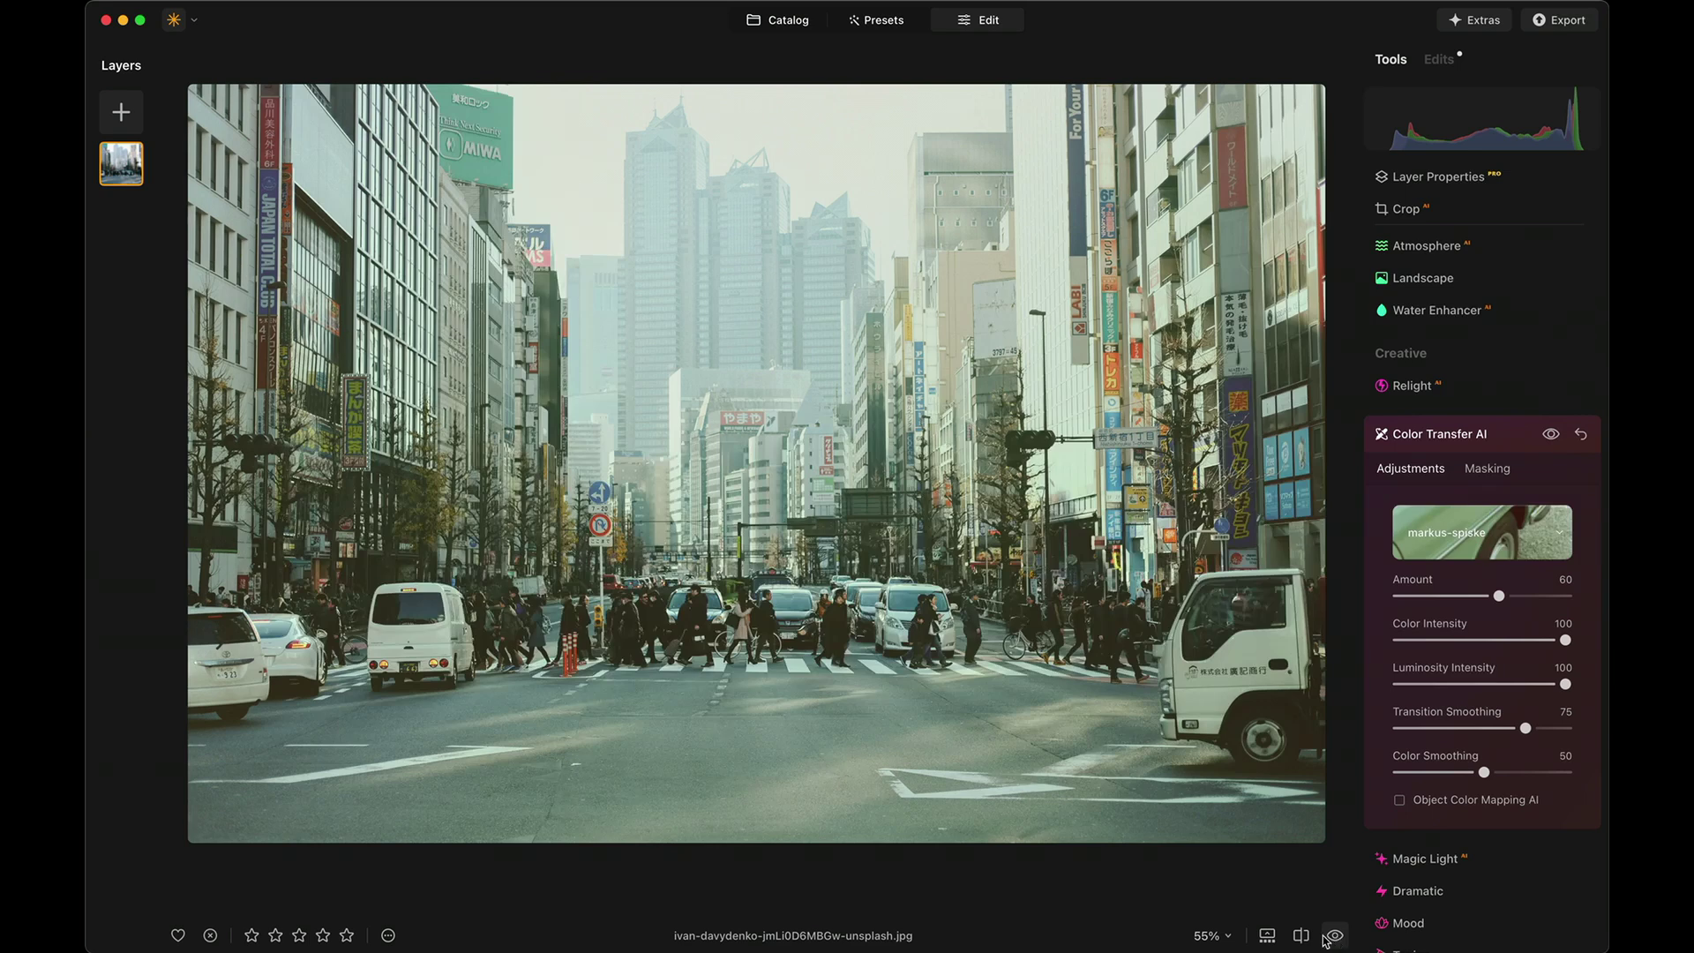
{"action": "left_click", "coordinate": [1267, 935]}
{"action": "left_click", "coordinate": [260, 936]}
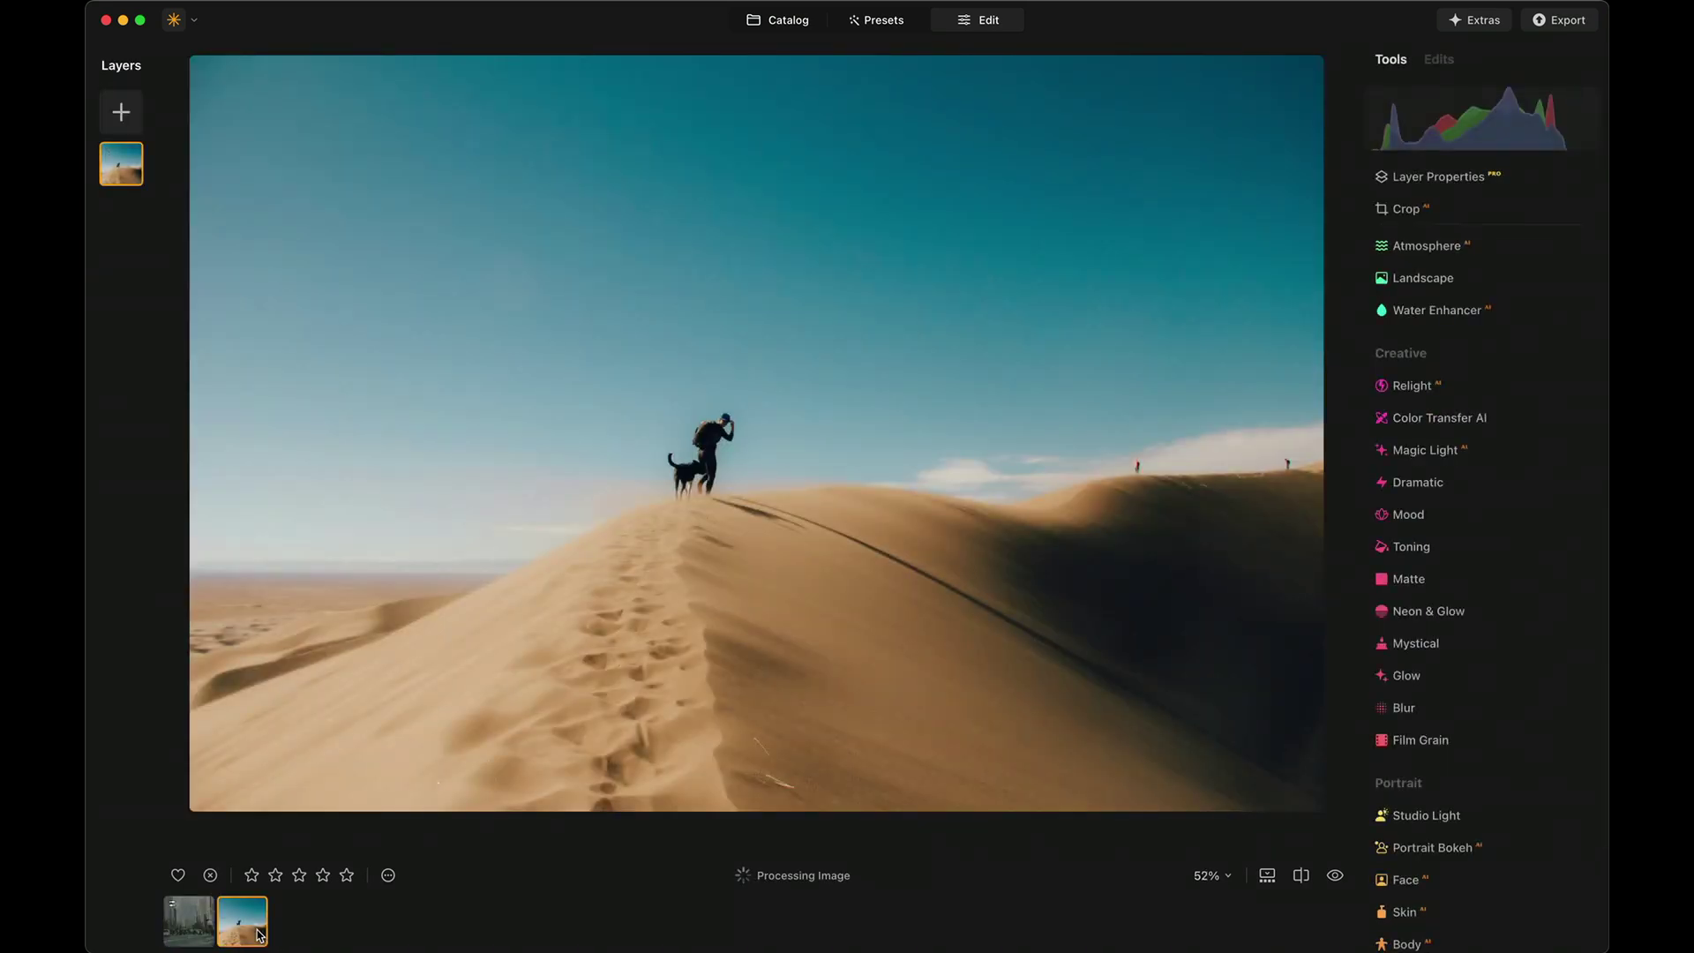
Step: Load duna_movie.png from the References folder as the desert photo's Color Transfer reference
{"action": "left_click", "coordinate": [1267, 876]}
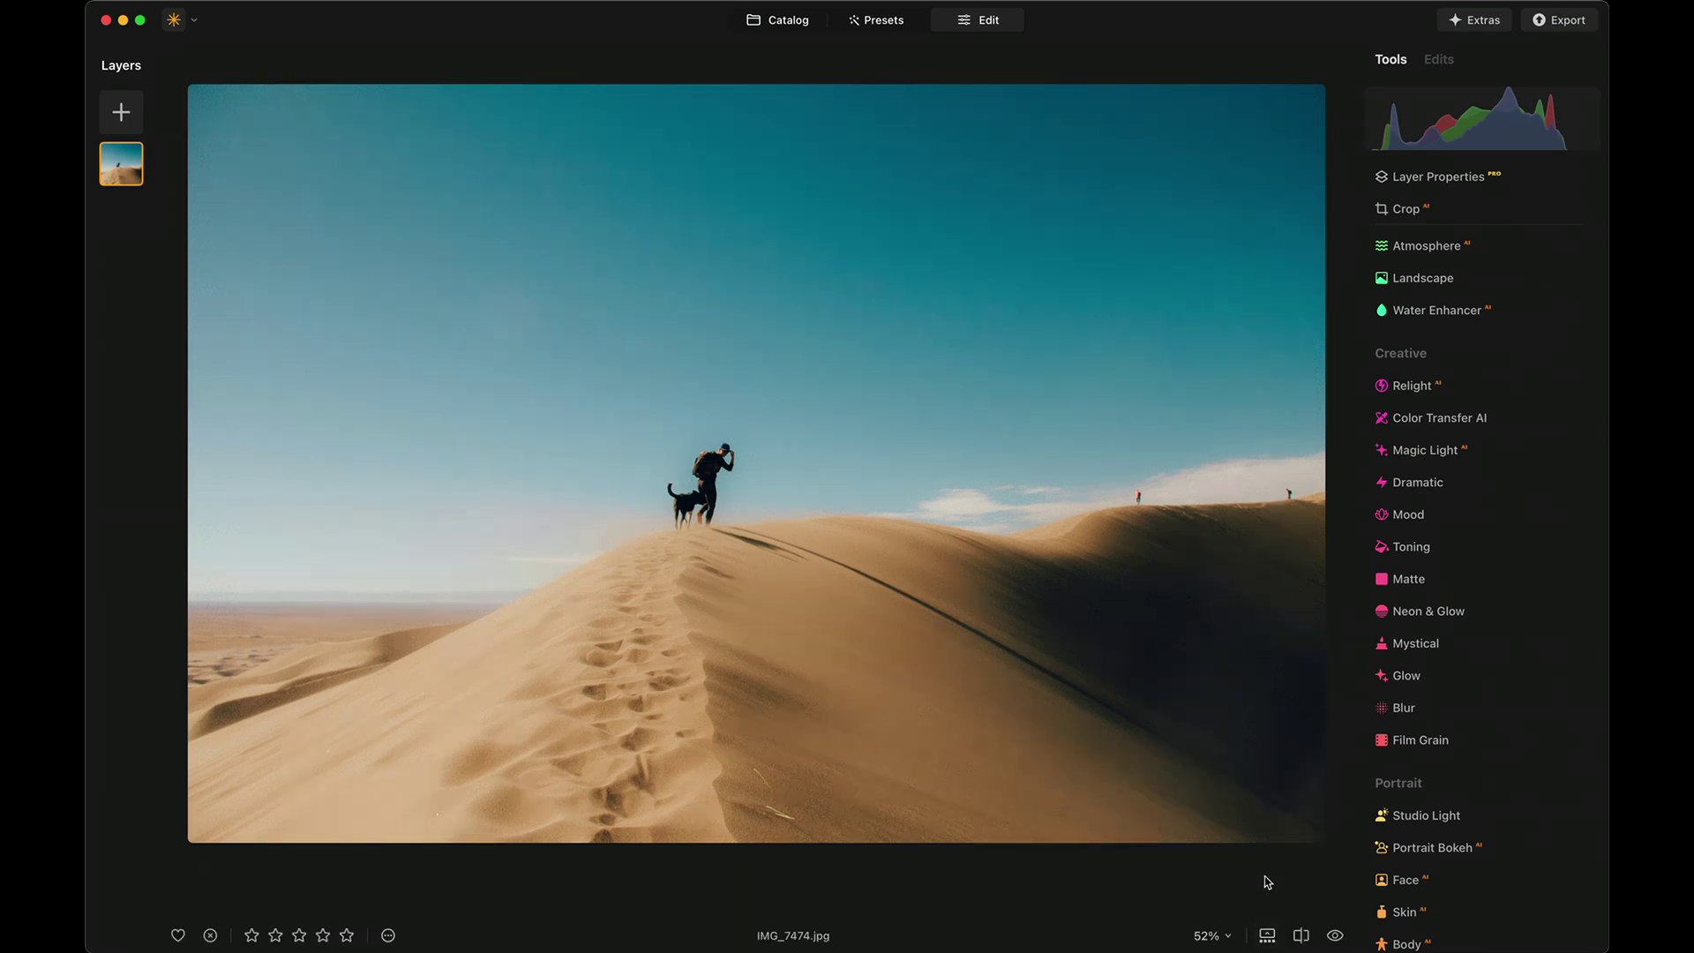
{"action": "left_click", "coordinate": [1433, 417]}
{"action": "left_click", "coordinate": [1459, 537]}
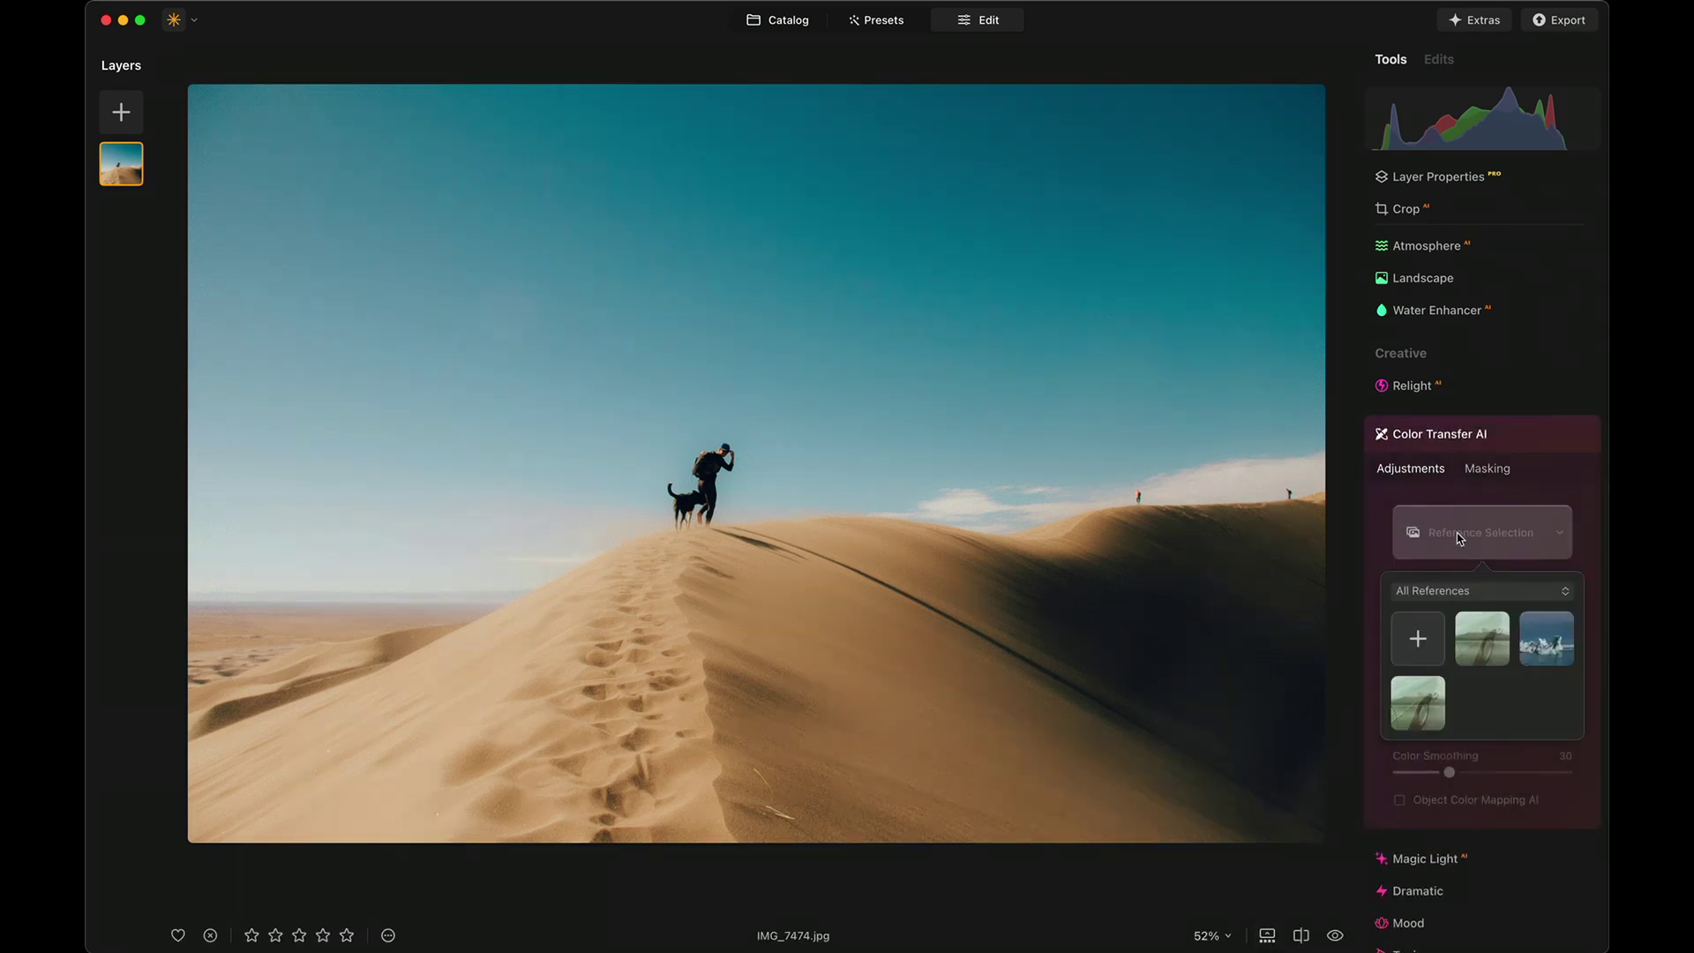
{"action": "left_click", "coordinate": [1417, 654]}
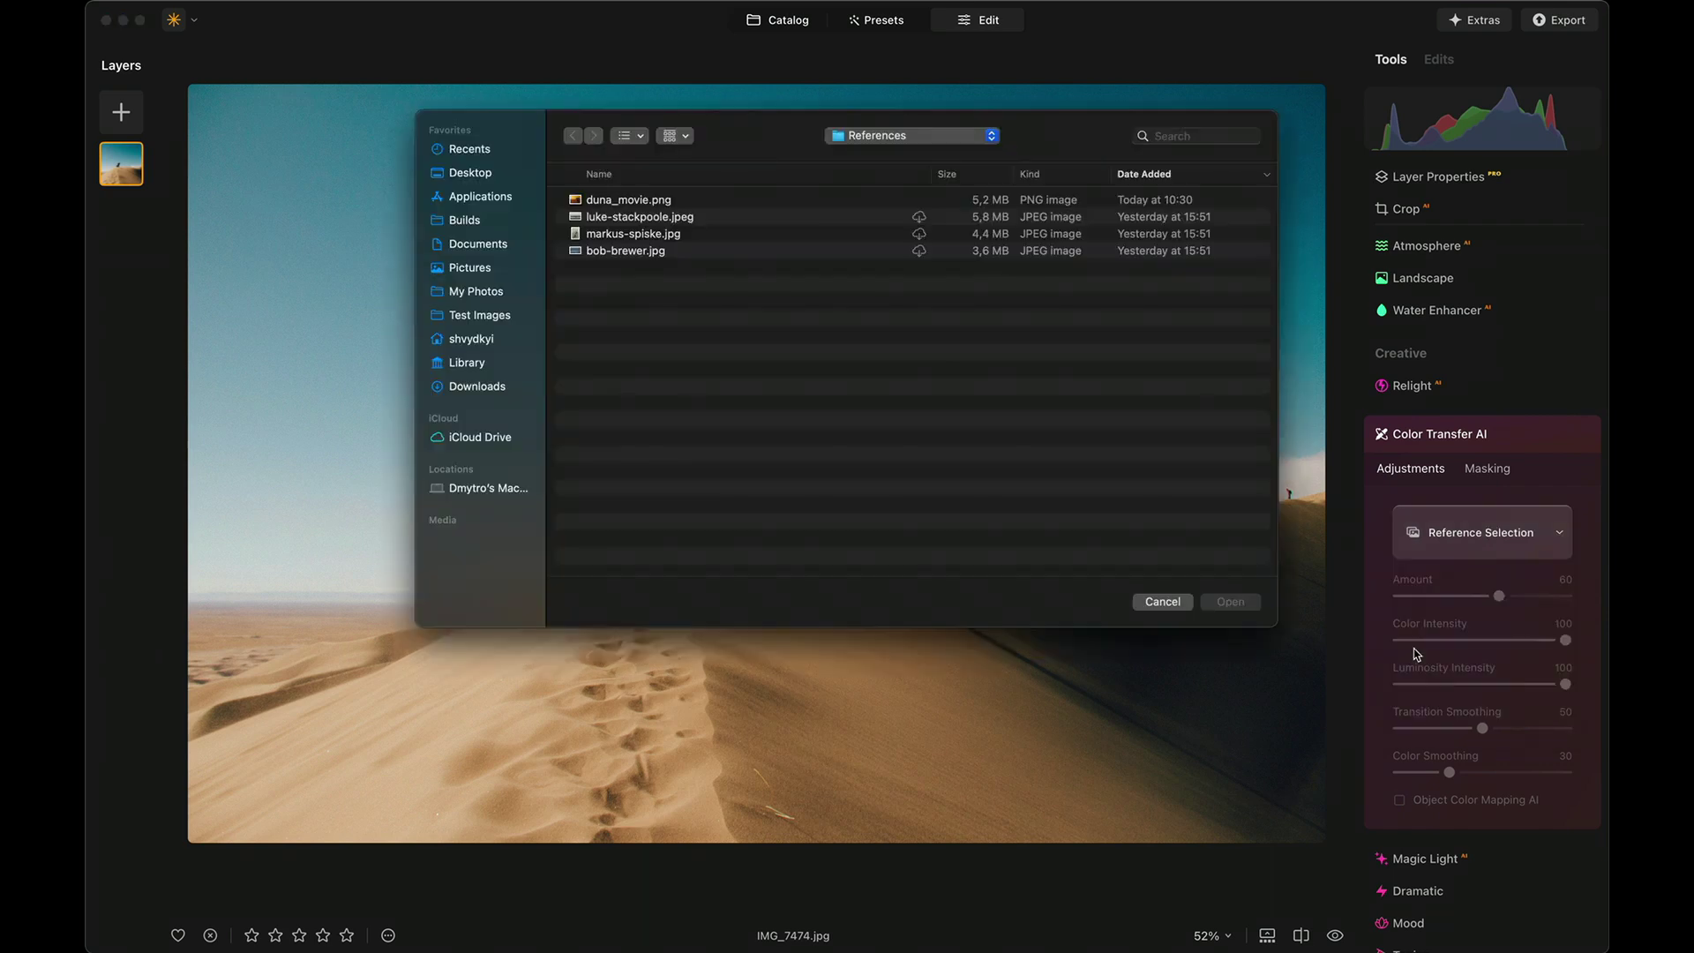
{"action": "left_click", "coordinate": [756, 198]}
{"action": "key", "text": "space"}
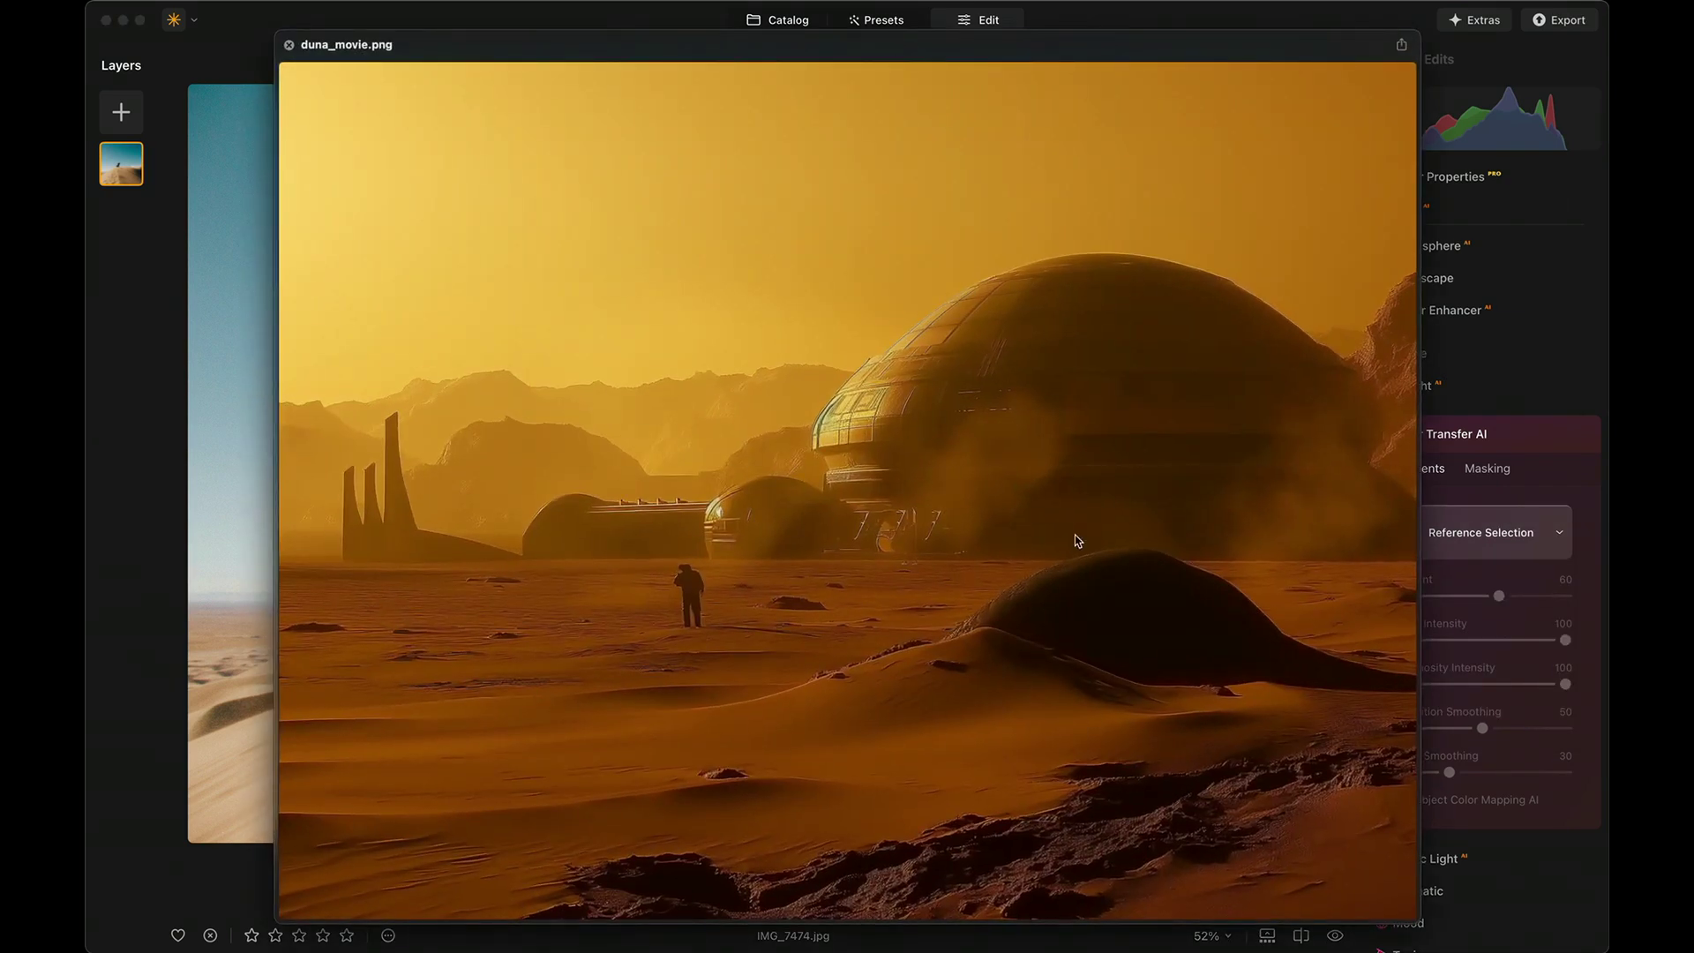
{"action": "key", "text": "space"}
{"action": "left_click", "coordinate": [1232, 603]}
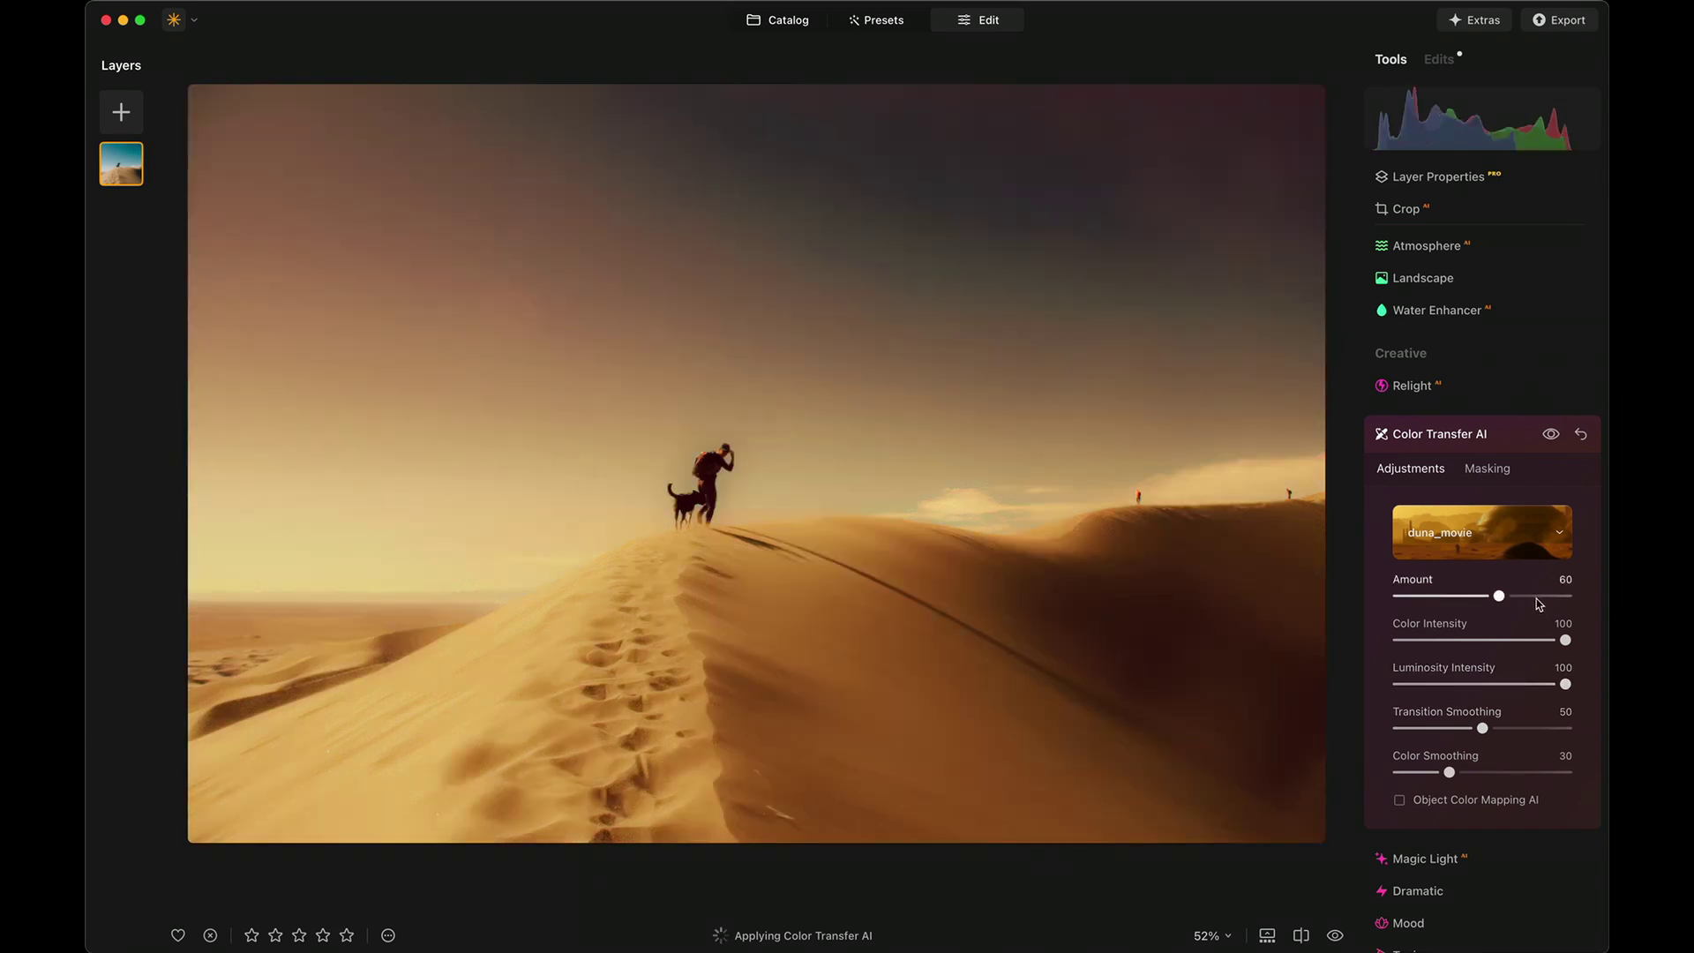
Step: Set Amount to 80, Transition Smoothing to 80 and Color Smoothing to about 73
{"action": "left_click_drag", "start_coordinate": [1534, 598], "coordinate": [1538, 599]}
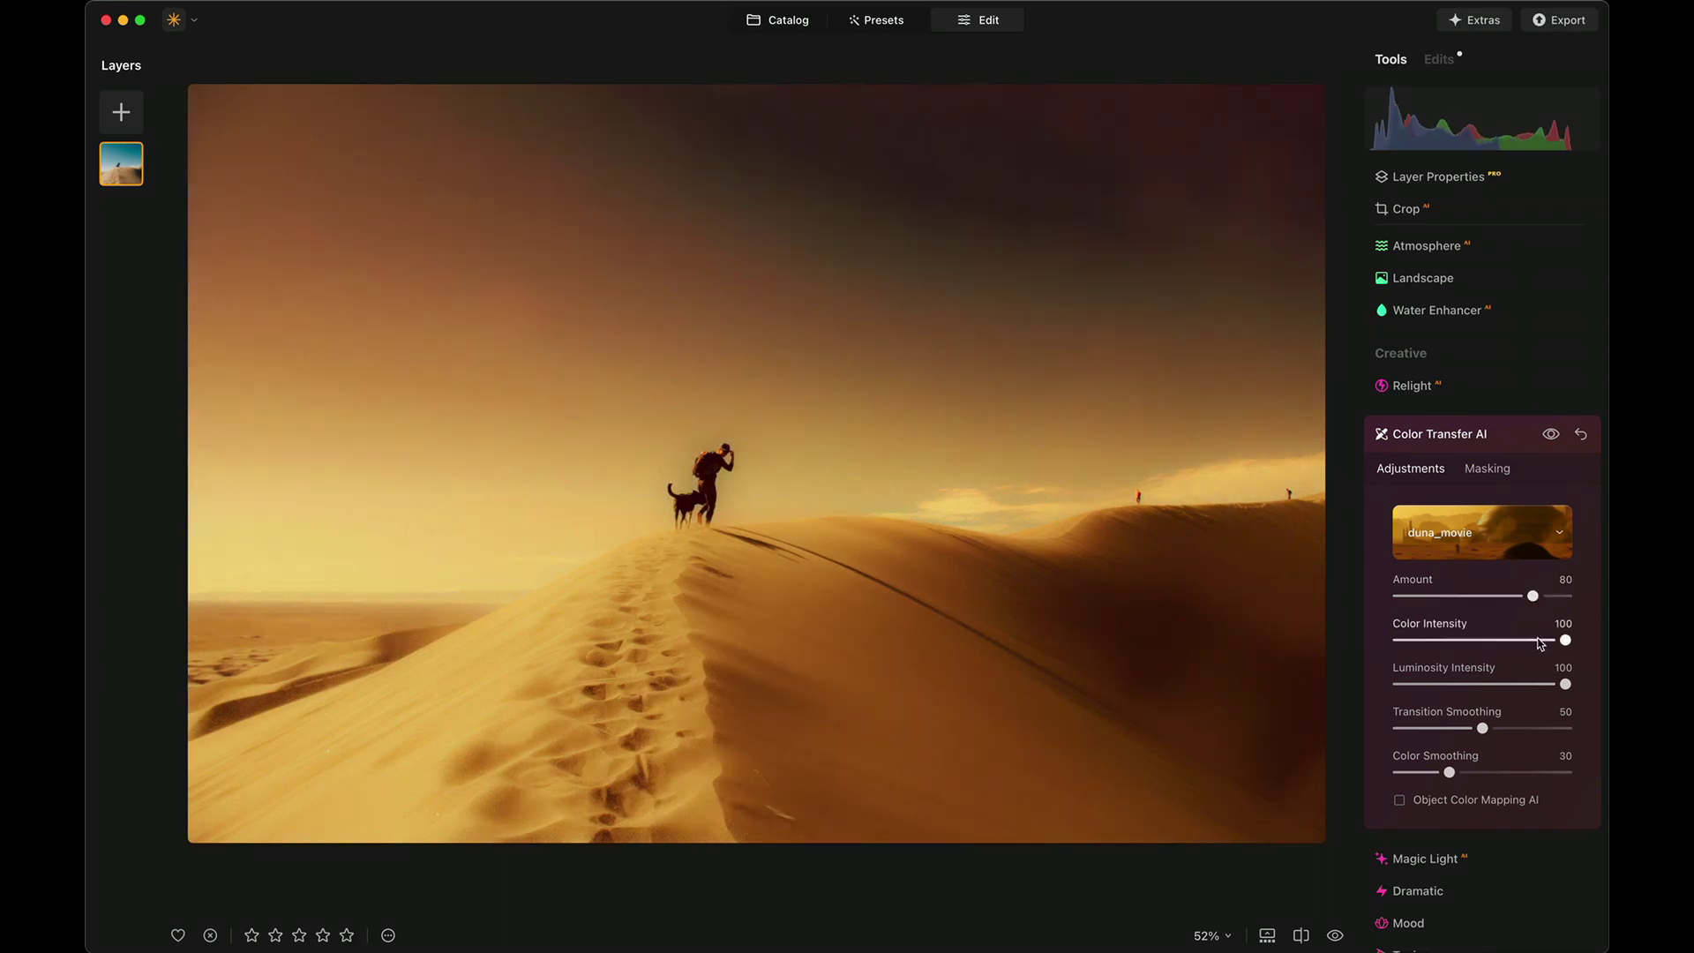
{"action": "left_click_drag", "start_coordinate": [1482, 729], "coordinate": [1537, 730]}
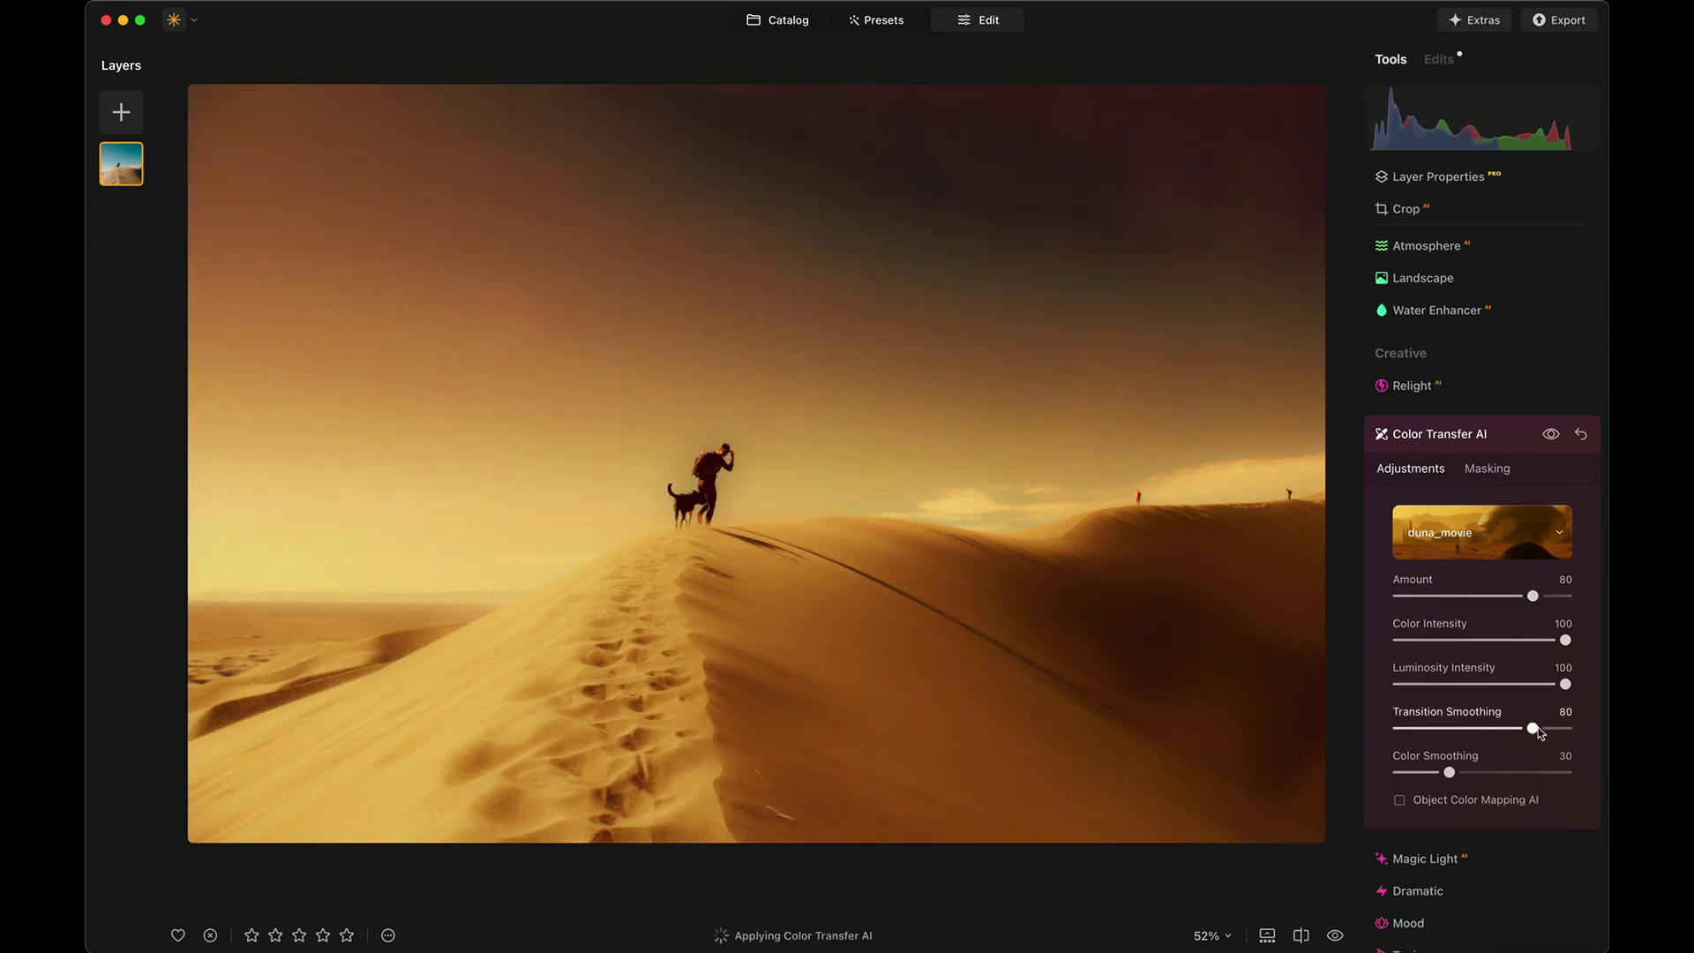
{"action": "left_click", "coordinate": [1522, 773]}
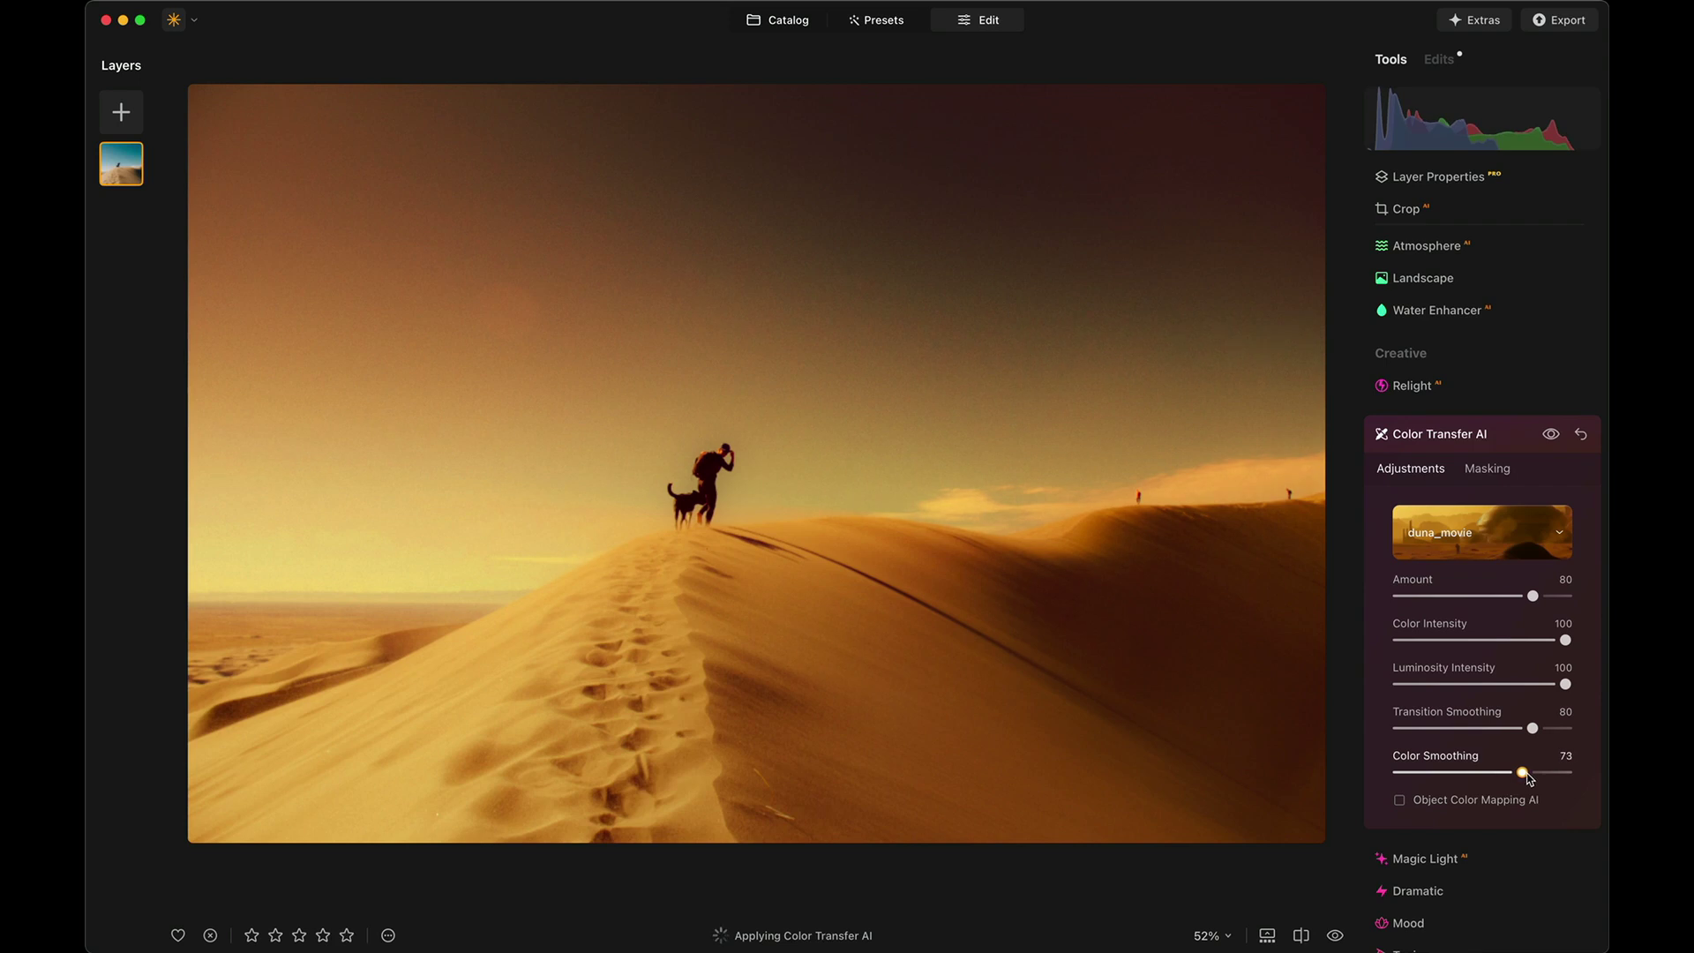
{"action": "left_click_drag", "start_coordinate": [1527, 777], "coordinate": [1528, 776]}
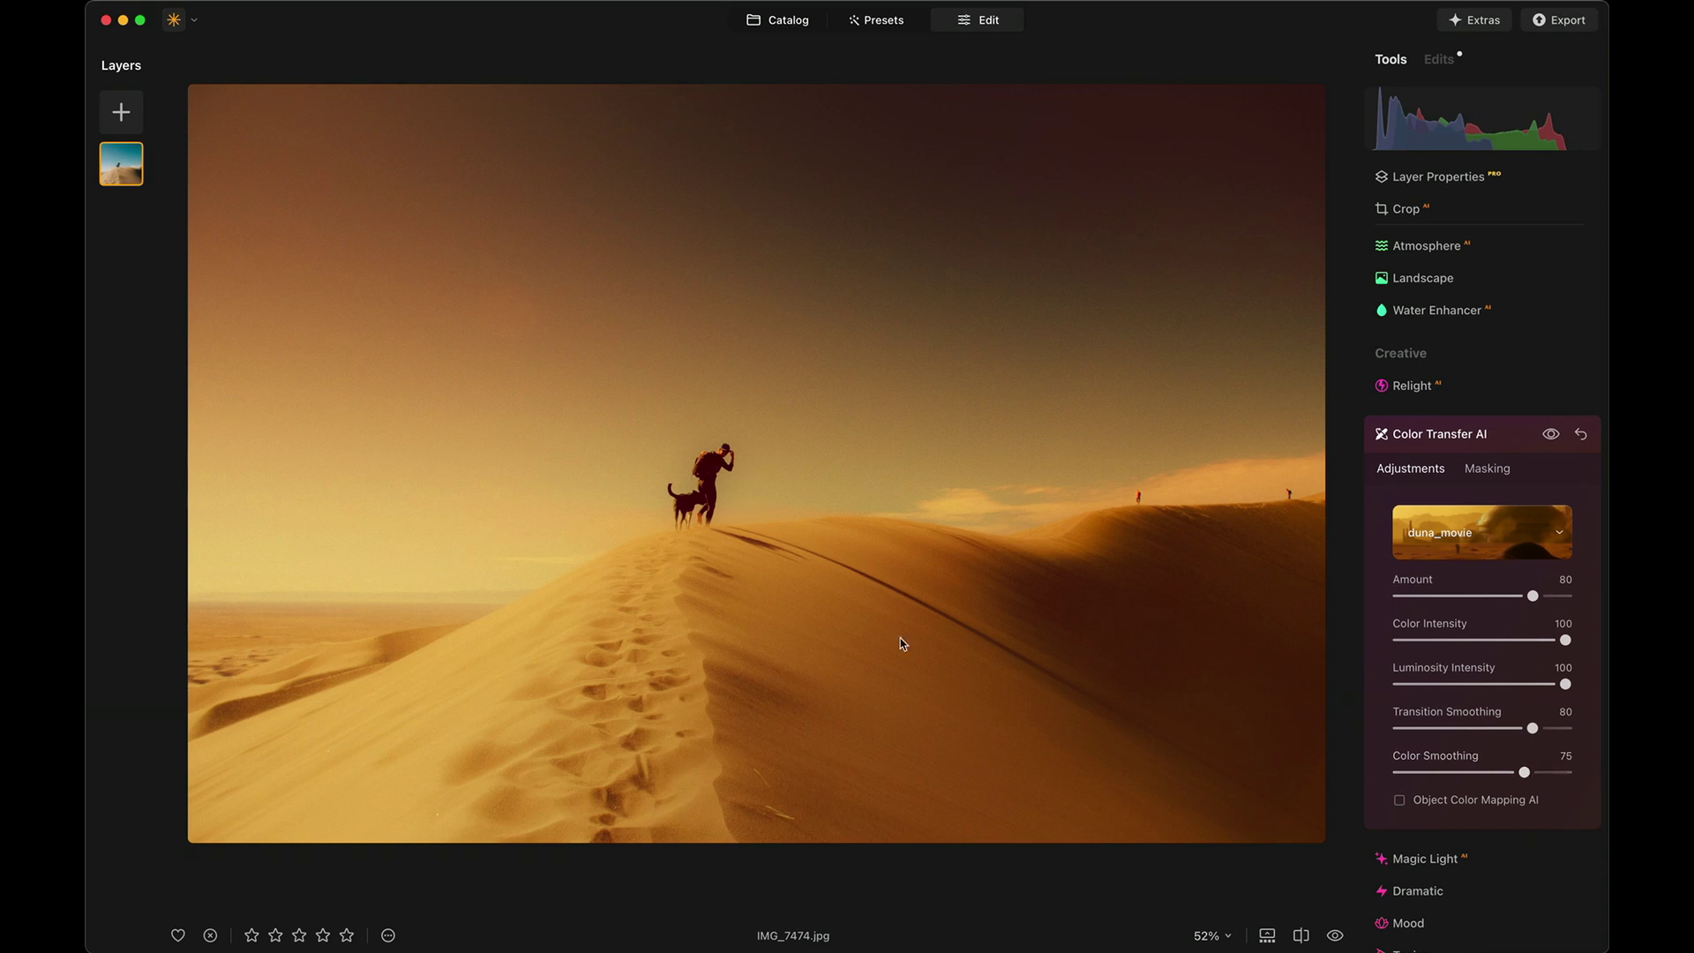
Step: Enable Object Color Mapping AI on the desert grade, comparing before and after with the original
{"action": "left_click", "coordinate": [1335, 935]}
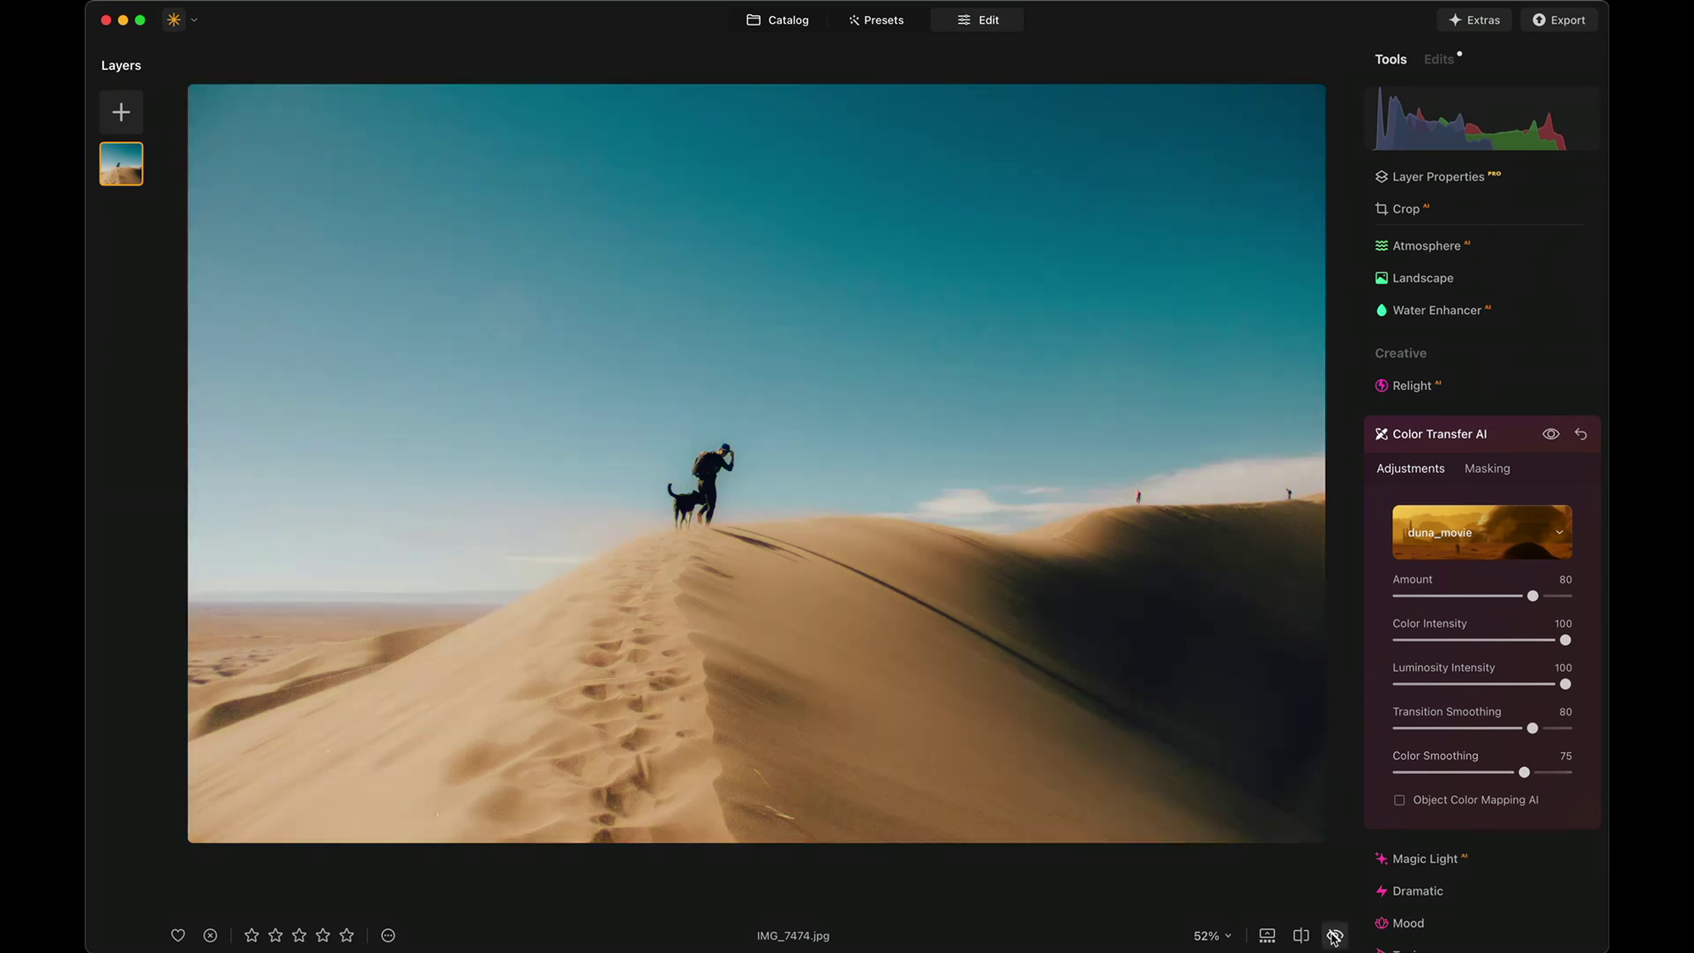
{"action": "left_click", "coordinate": [1399, 801]}
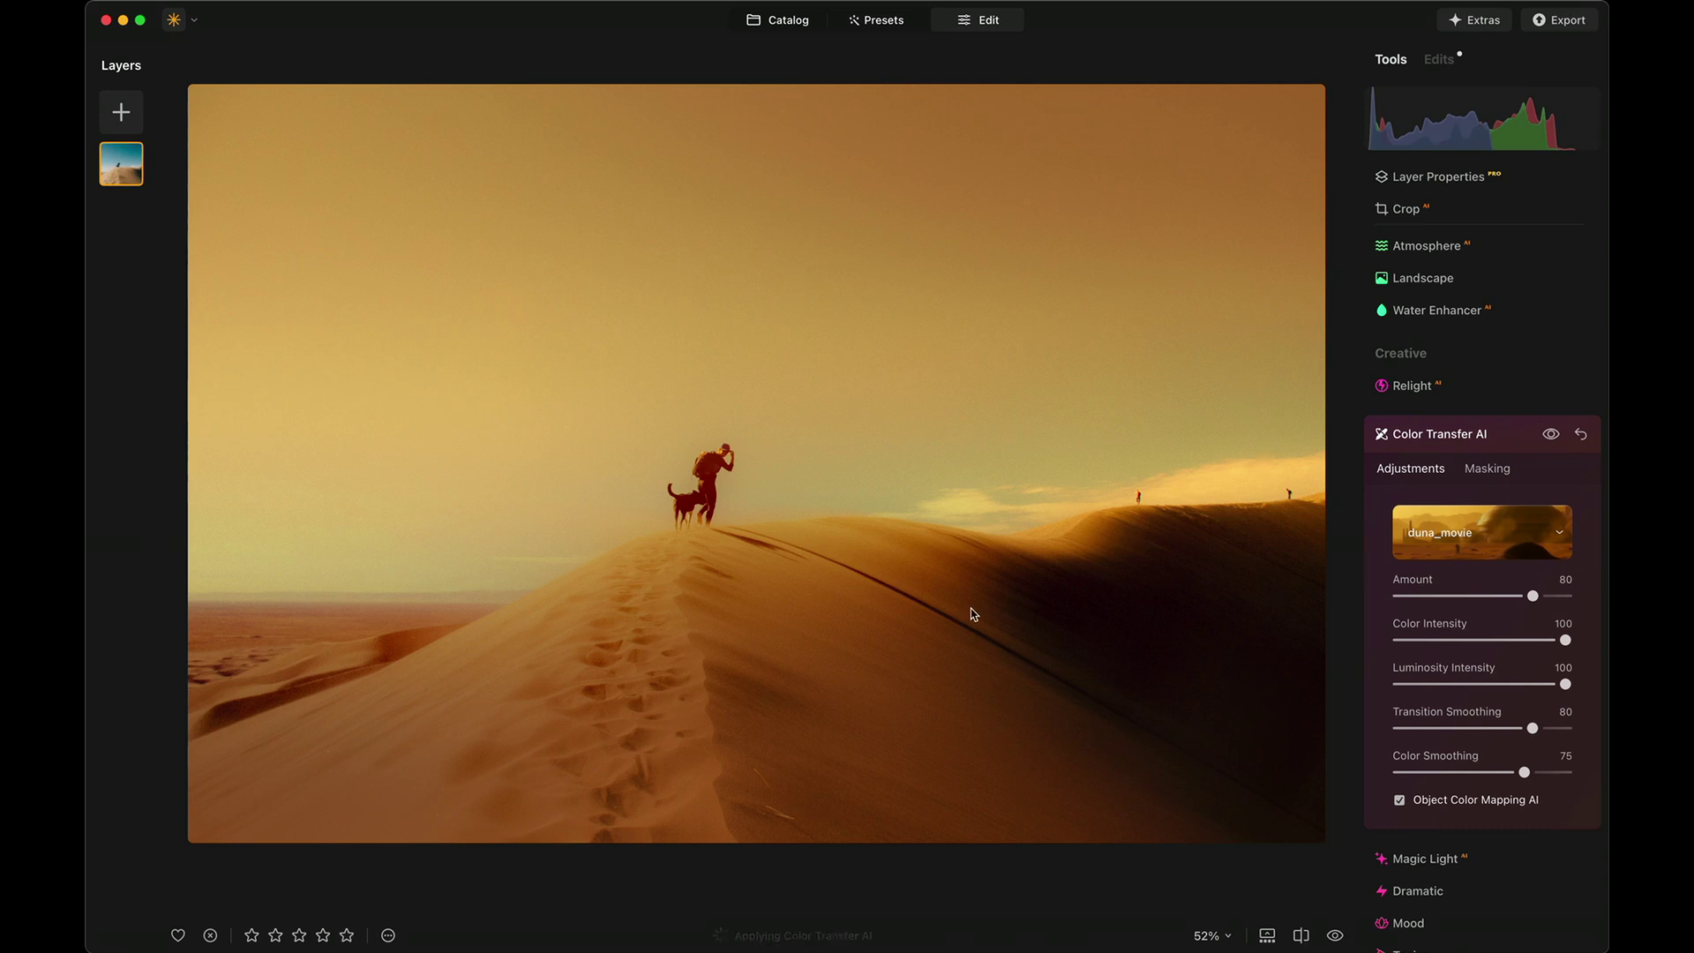
{"action": "left_click", "coordinate": [1335, 934]}
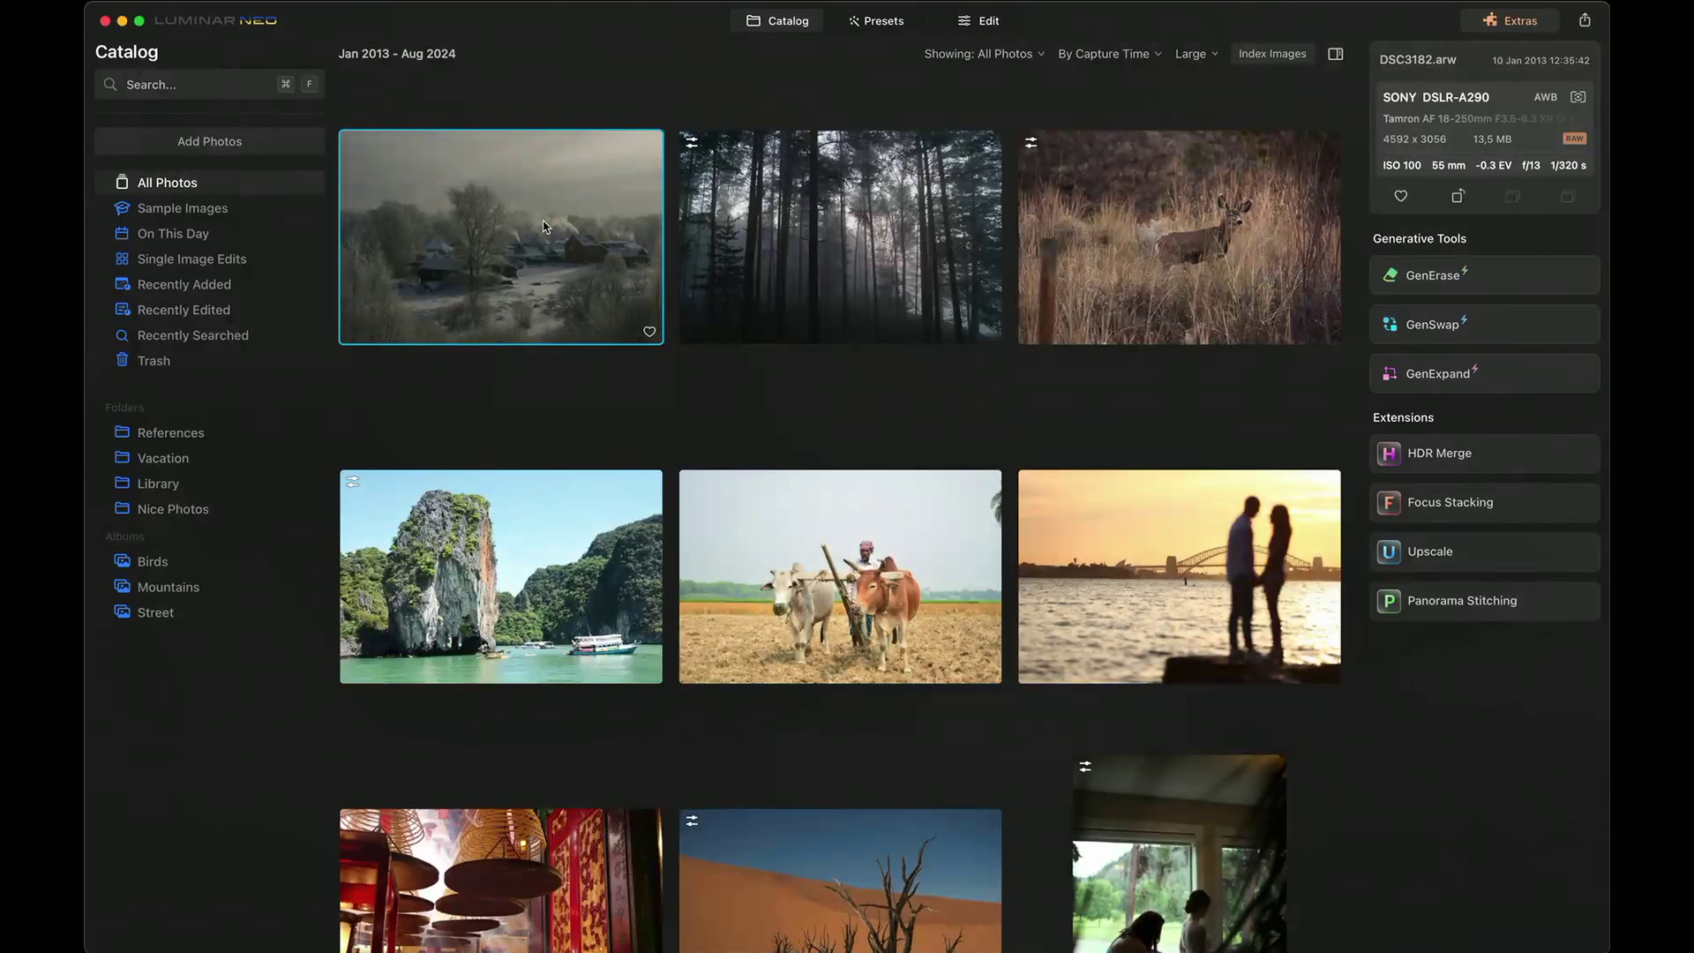
Step: Search the catalog for 'mountains', browse the results, then return to all photos
{"action": "left_click", "coordinate": [276, 89]}
{"action": "type", "text": "mountains"}
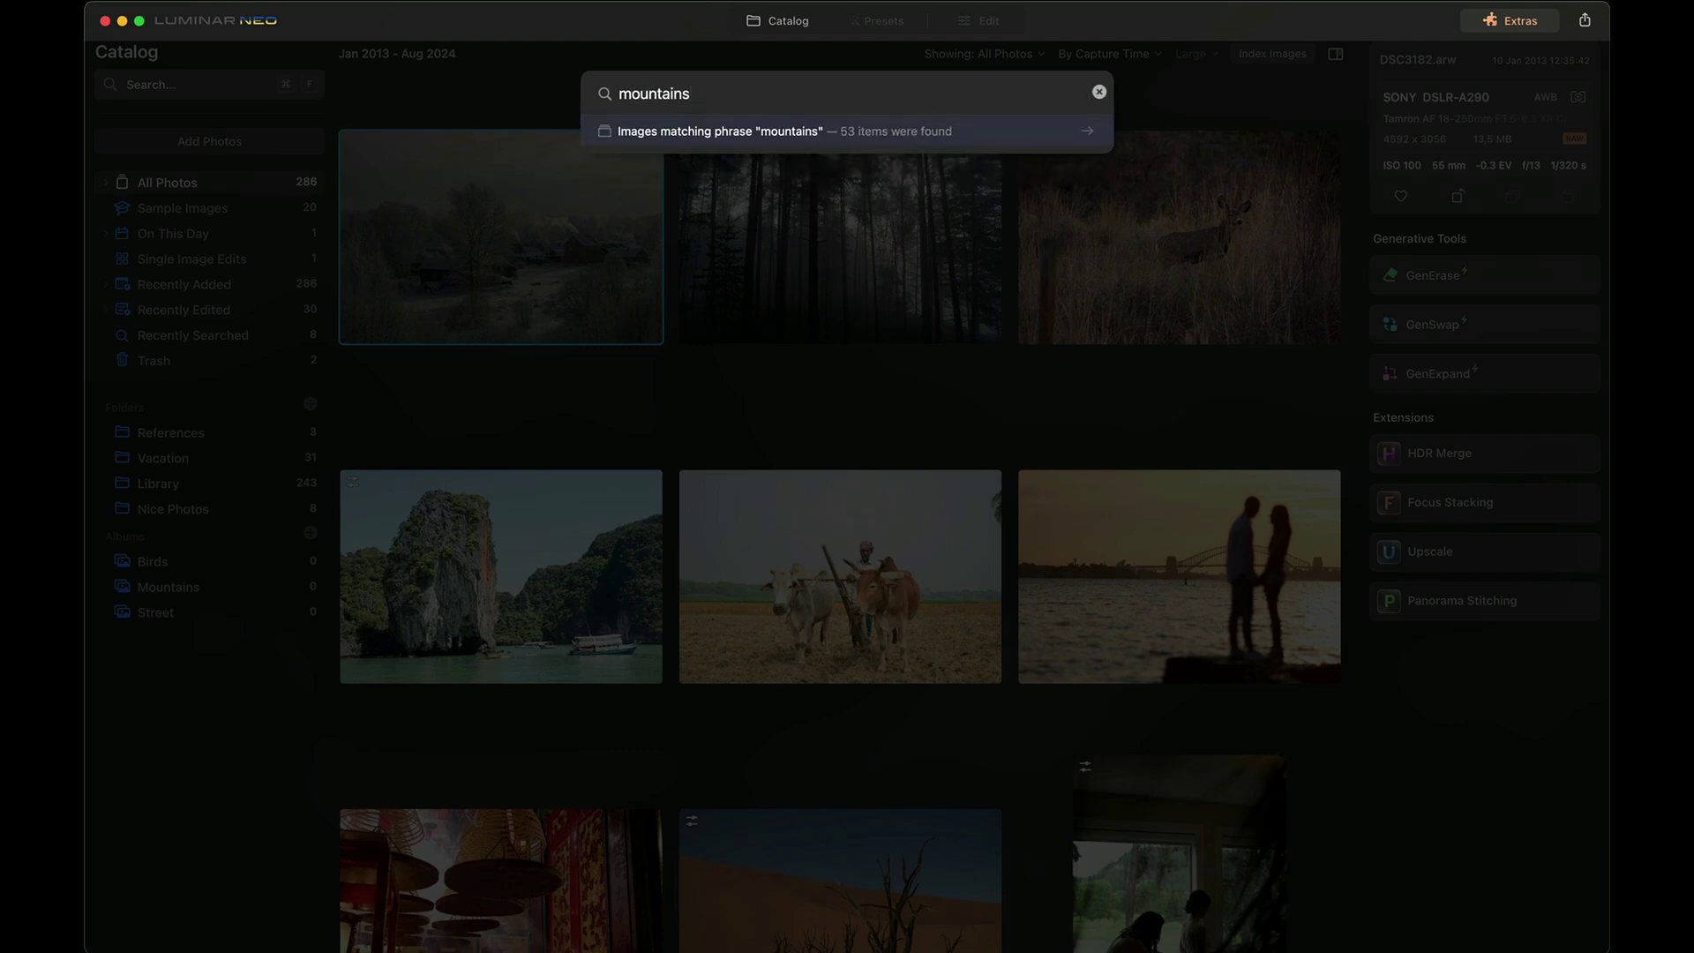
{"action": "key", "text": "Return"}
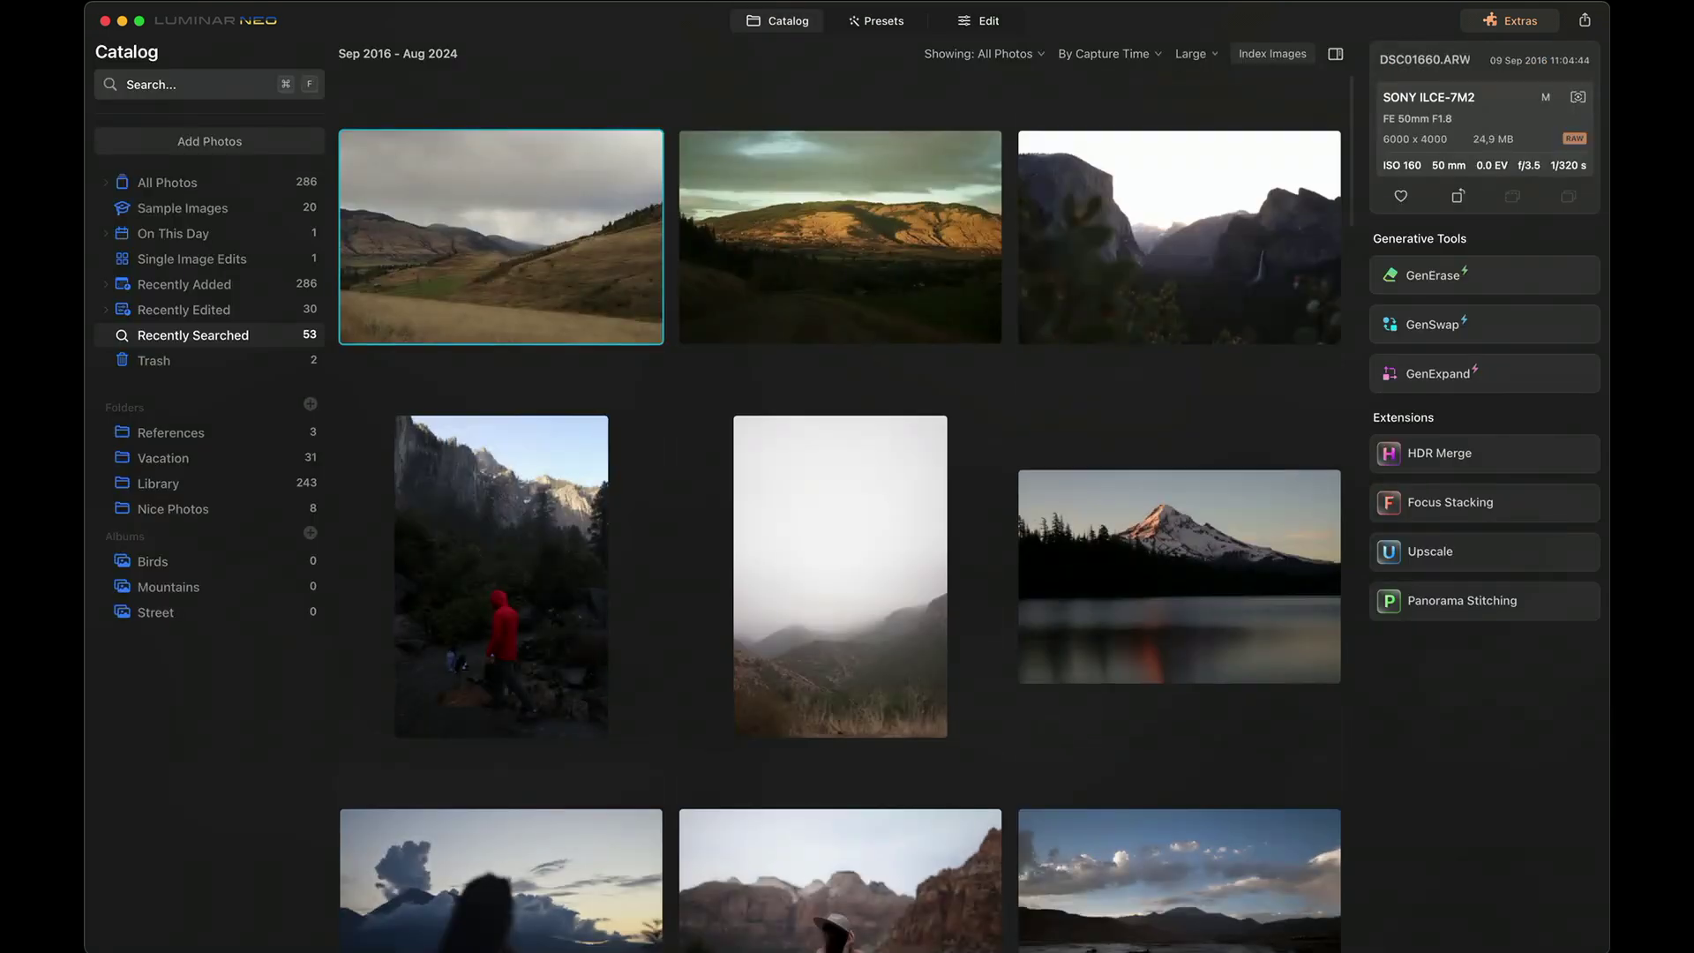
{"action": "scroll", "coordinate": [737, 192], "scroll_direction": "down", "scroll_amount": 10}
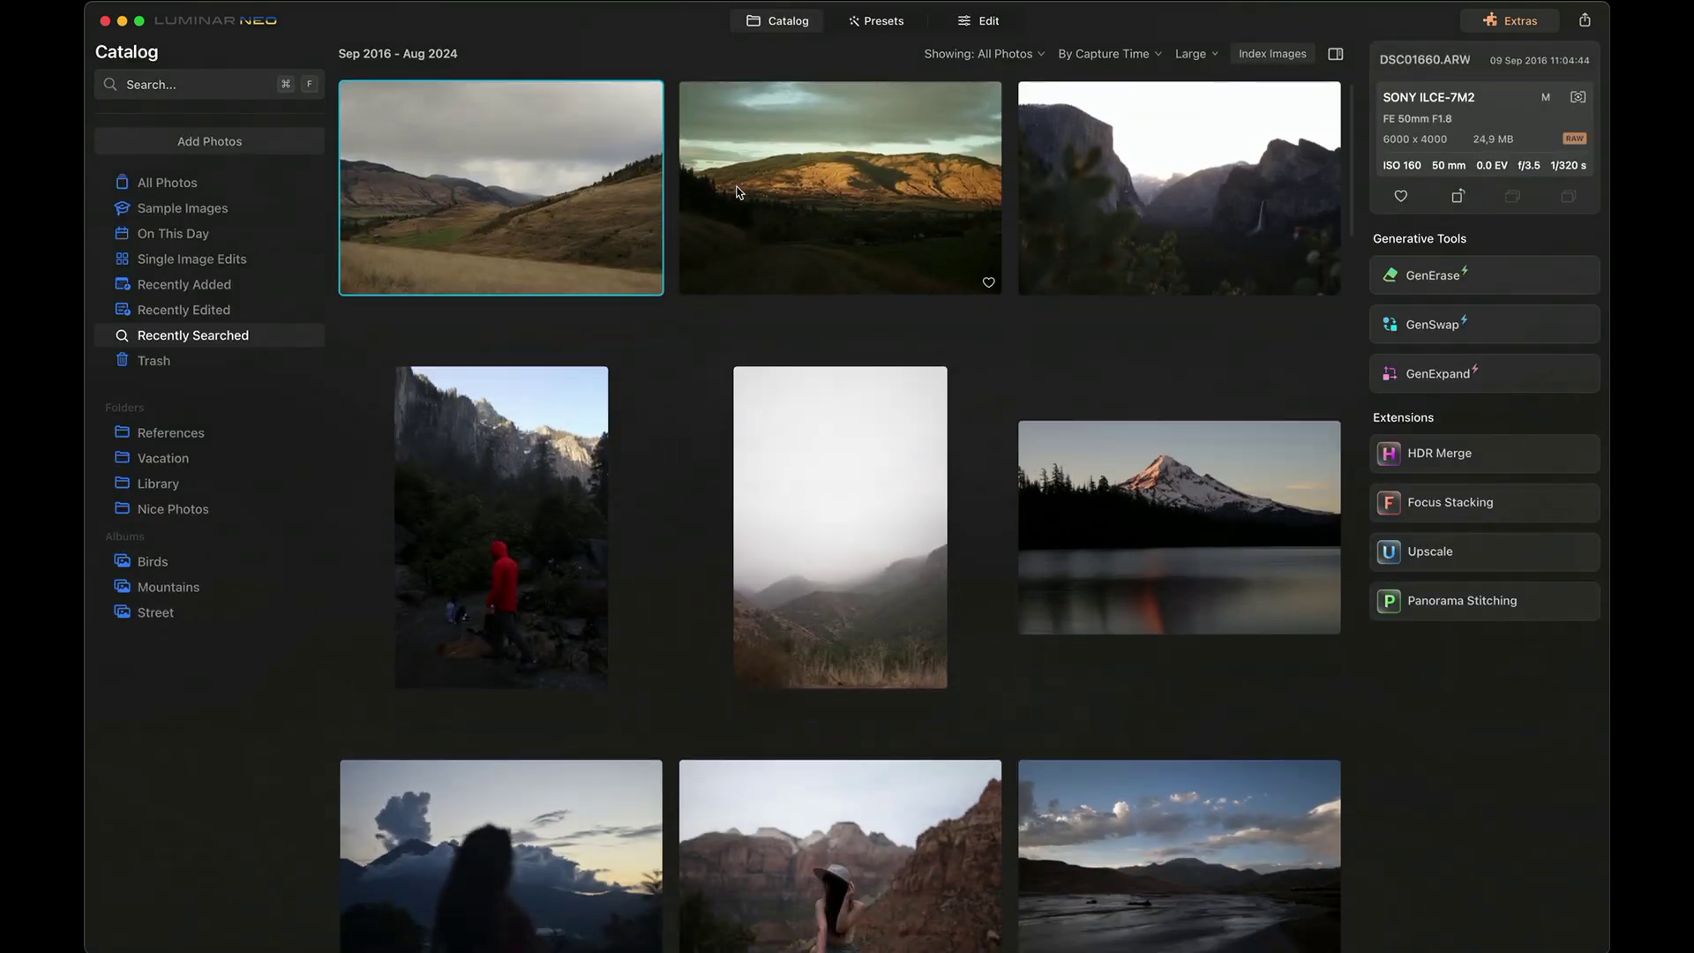
{"action": "scroll", "coordinate": [737, 193], "scroll_direction": "up", "scroll_amount": 5}
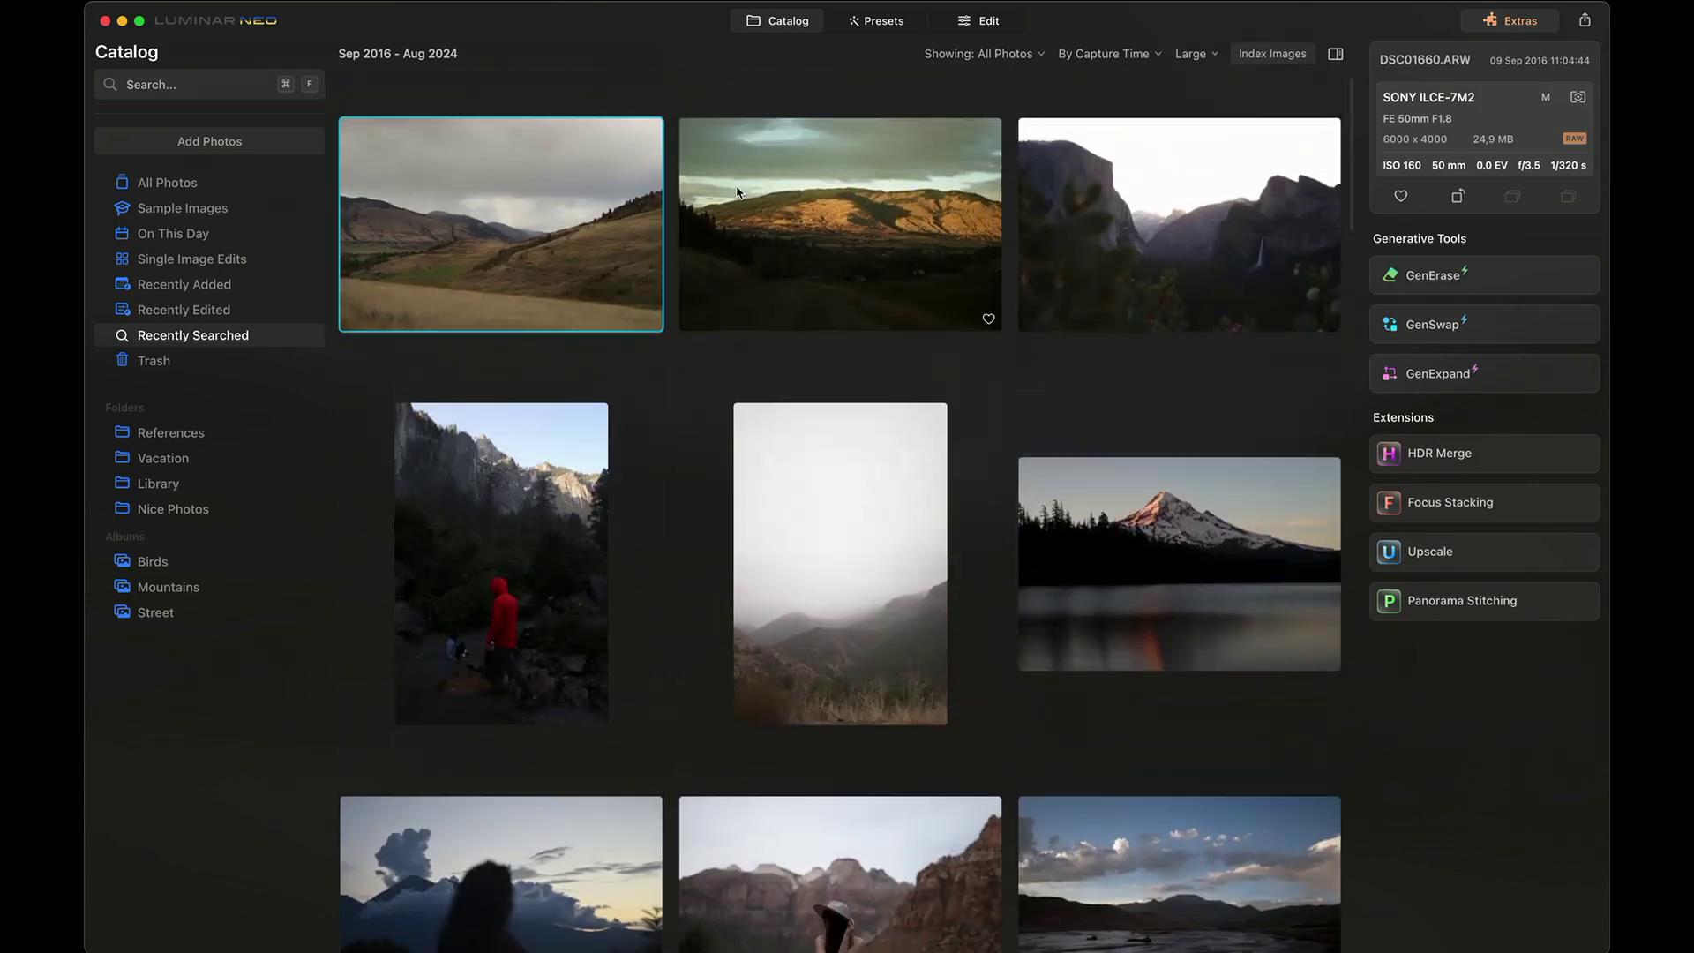
{"action": "left_click", "coordinate": [241, 191]}
Step: Search the catalog for 'lamb', then return to all photos
{"action": "key", "text": "super+f"}
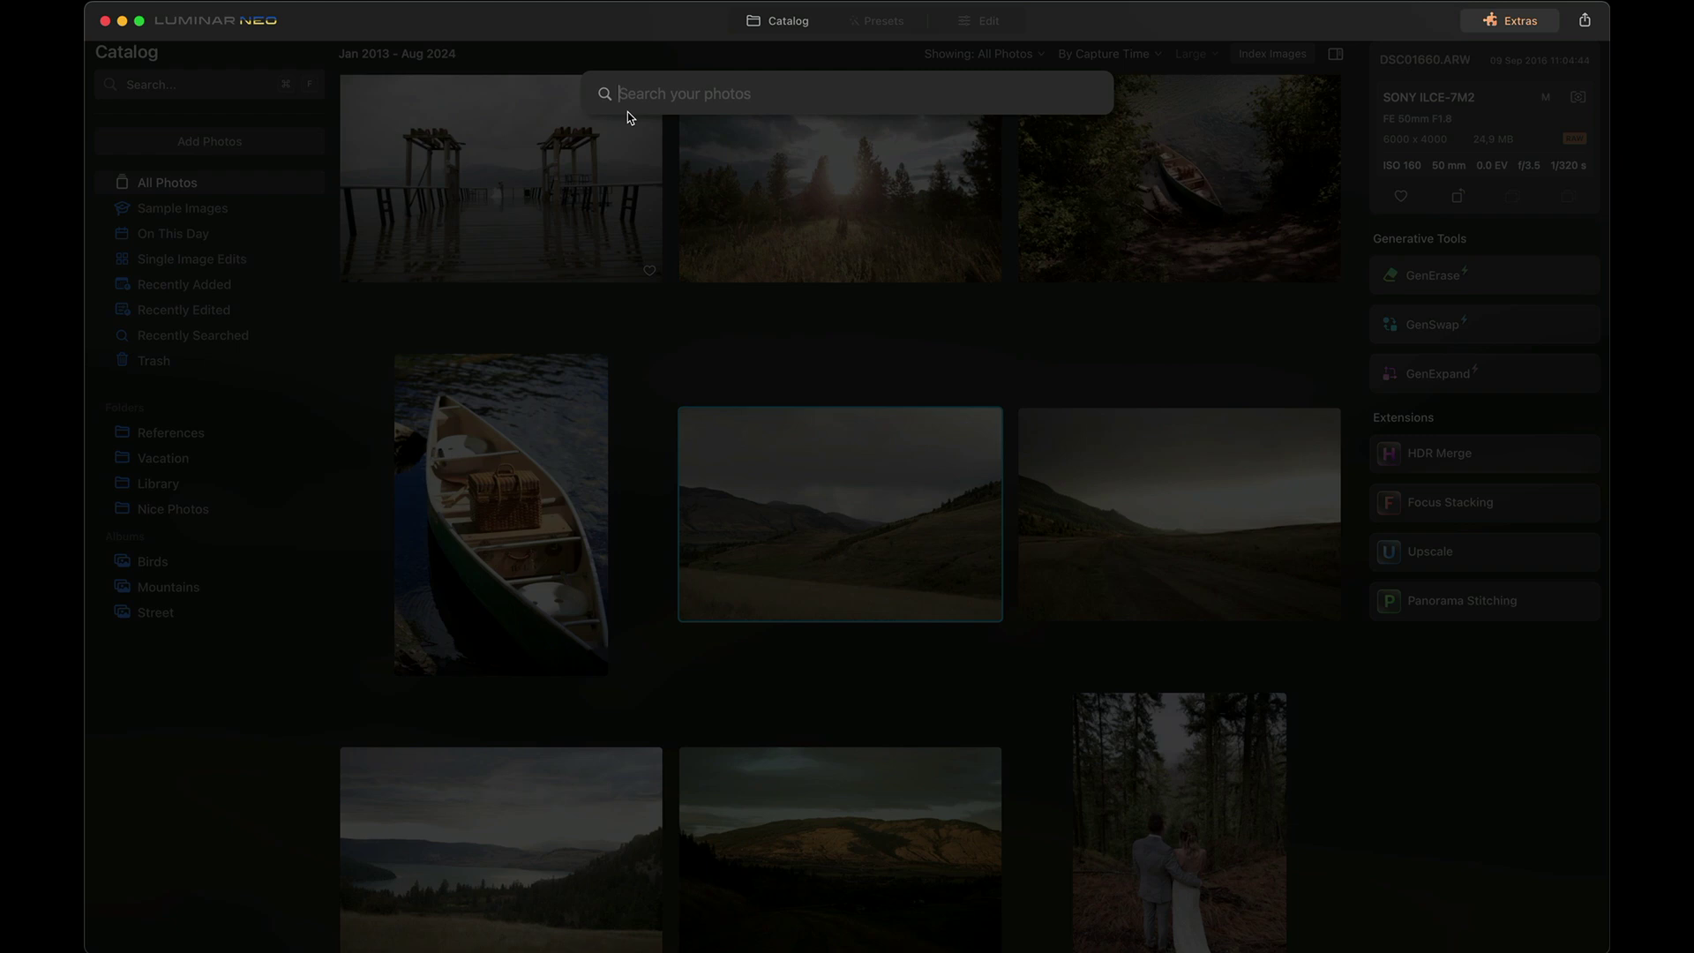
{"action": "type", "text": "lamb"}
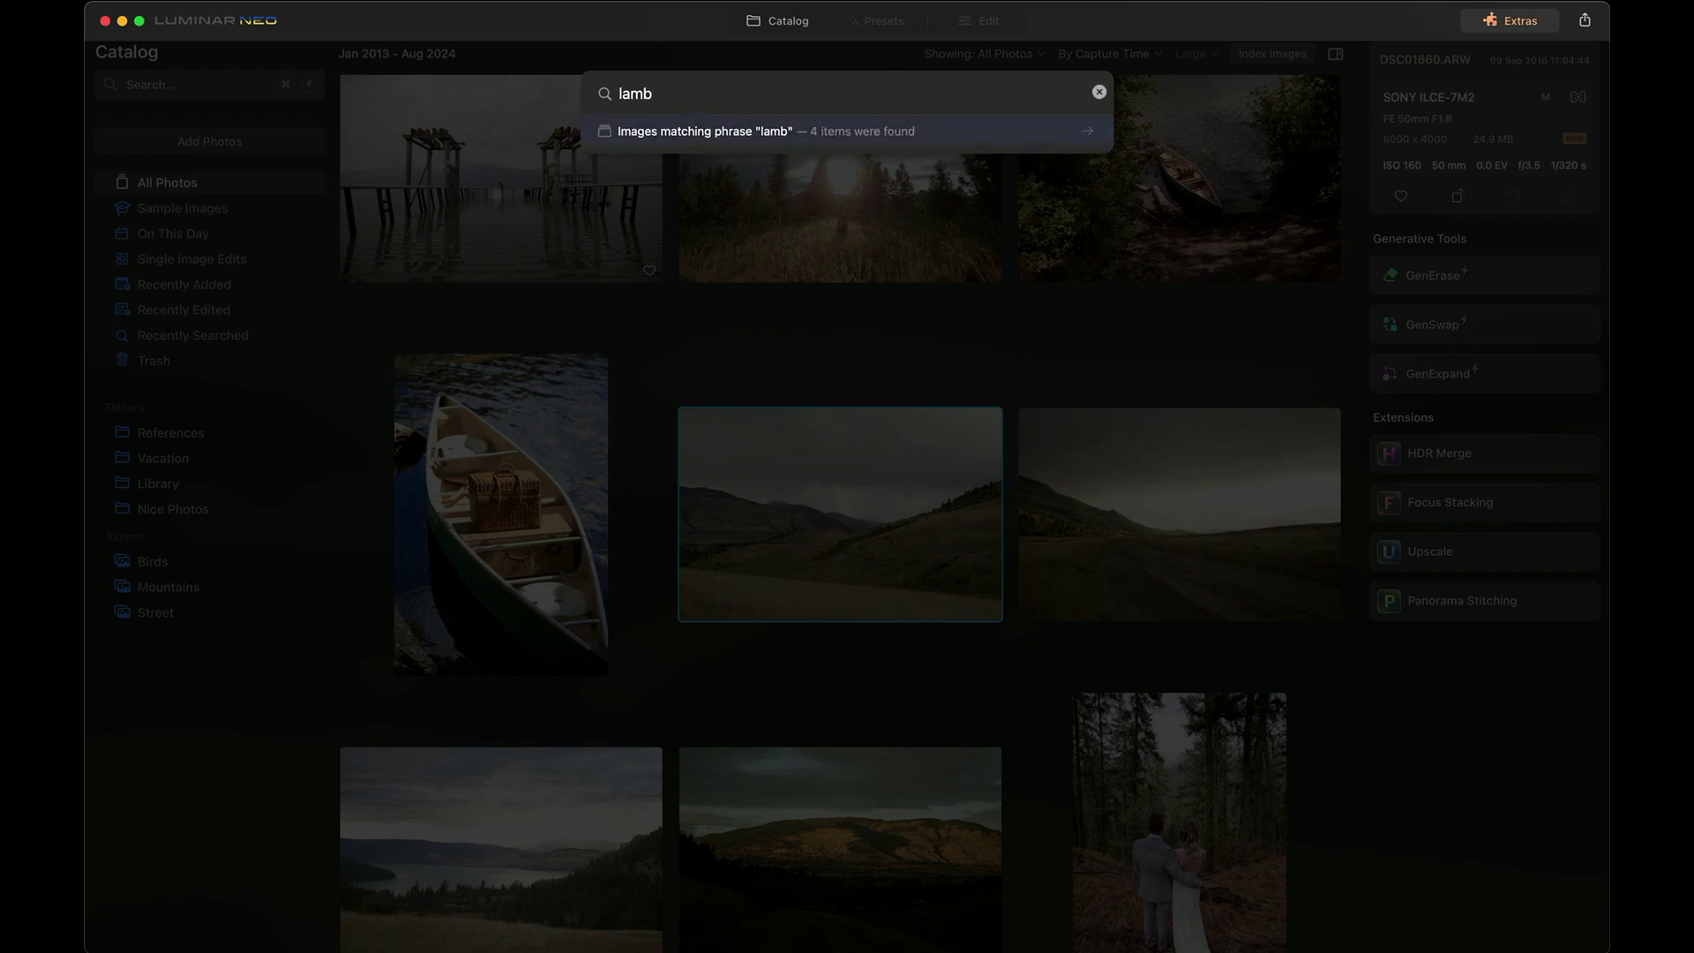
{"action": "key", "text": "Return"}
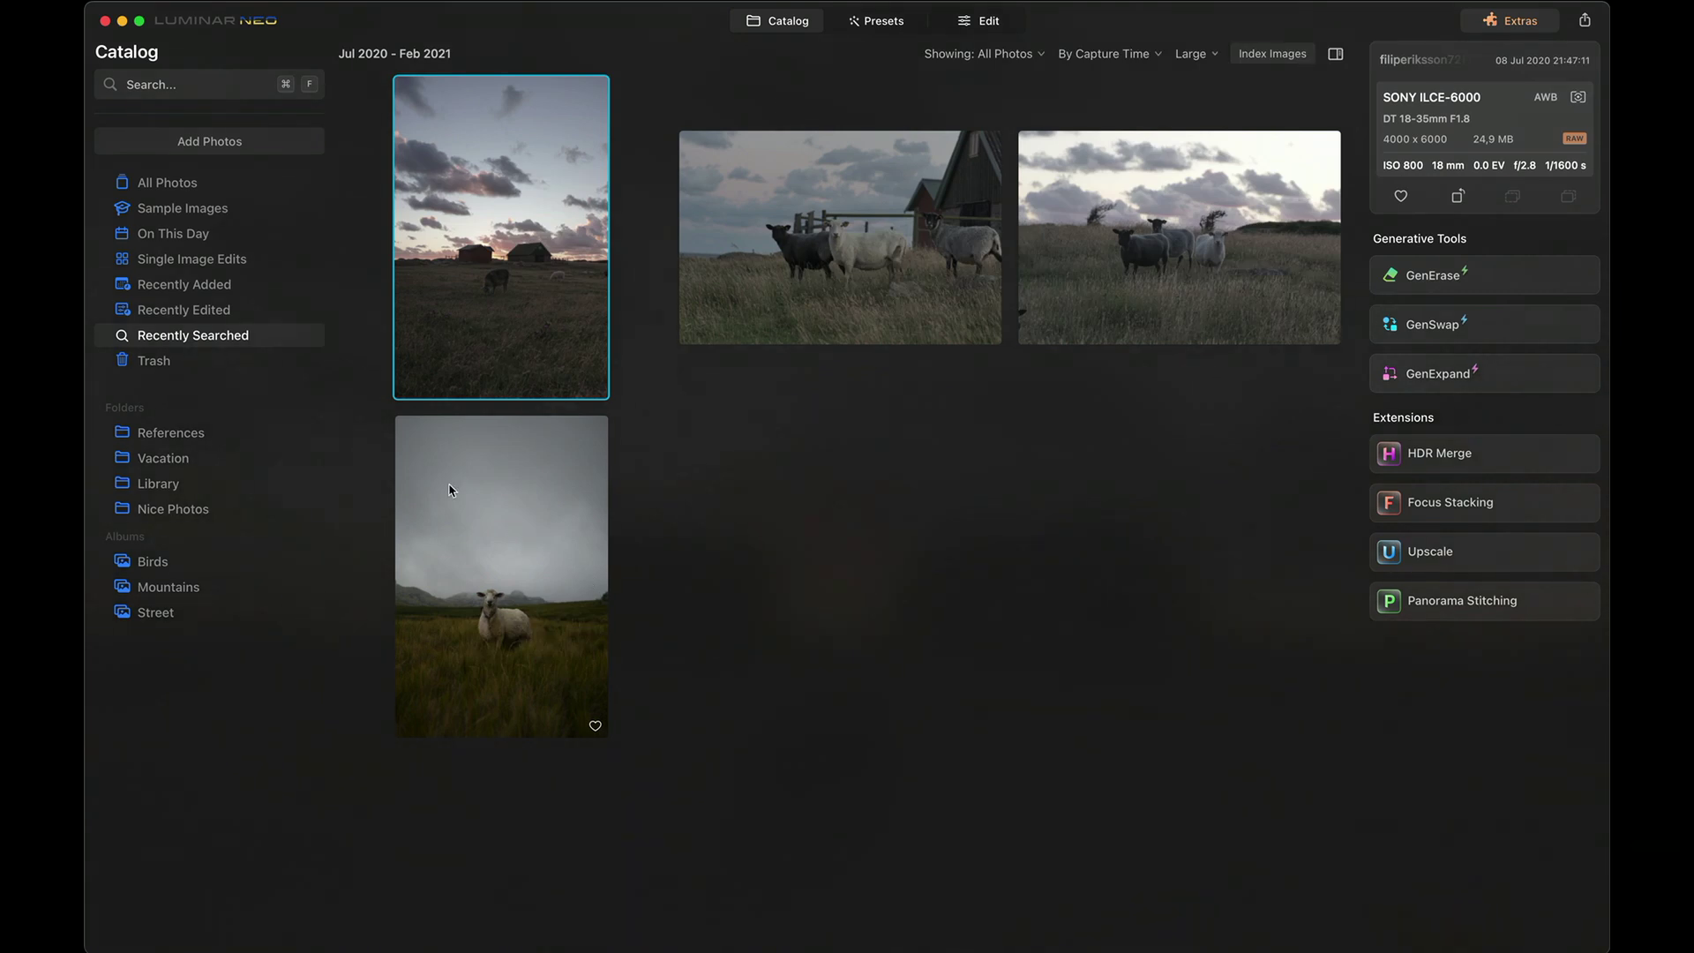
{"action": "left_click", "coordinate": [212, 191]}
Step: Search for 'wedding dress' and select all the matching photos
{"action": "key", "text": "super+f"}
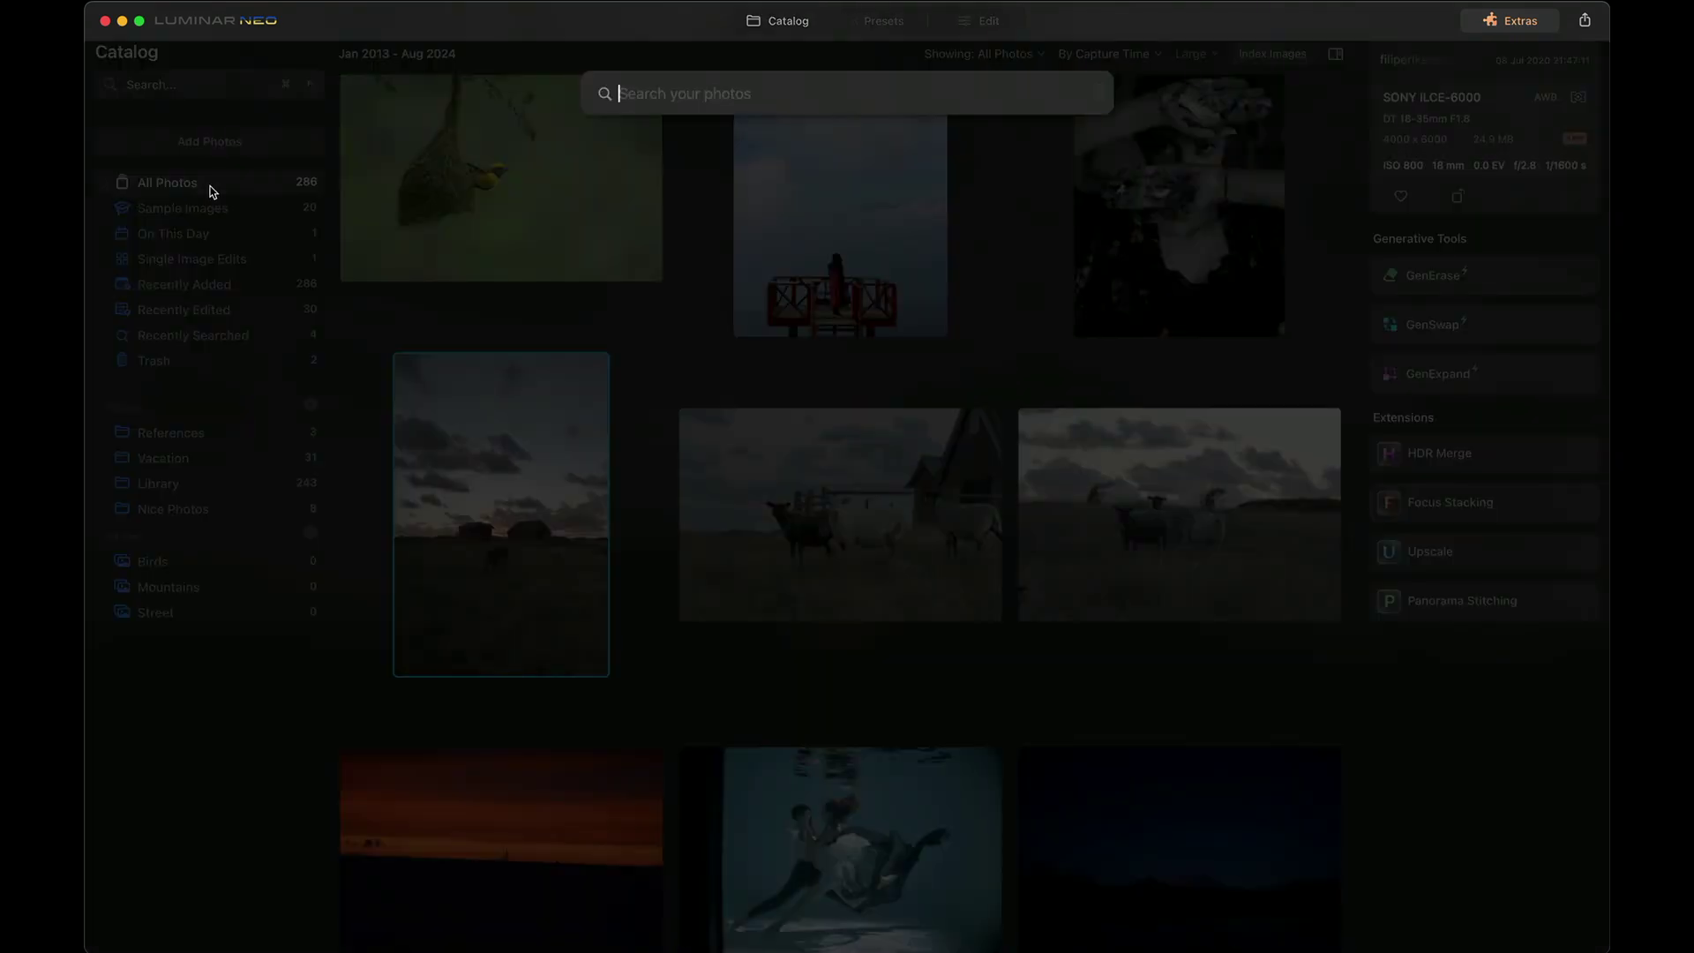
{"action": "type", "text": "wedding d"}
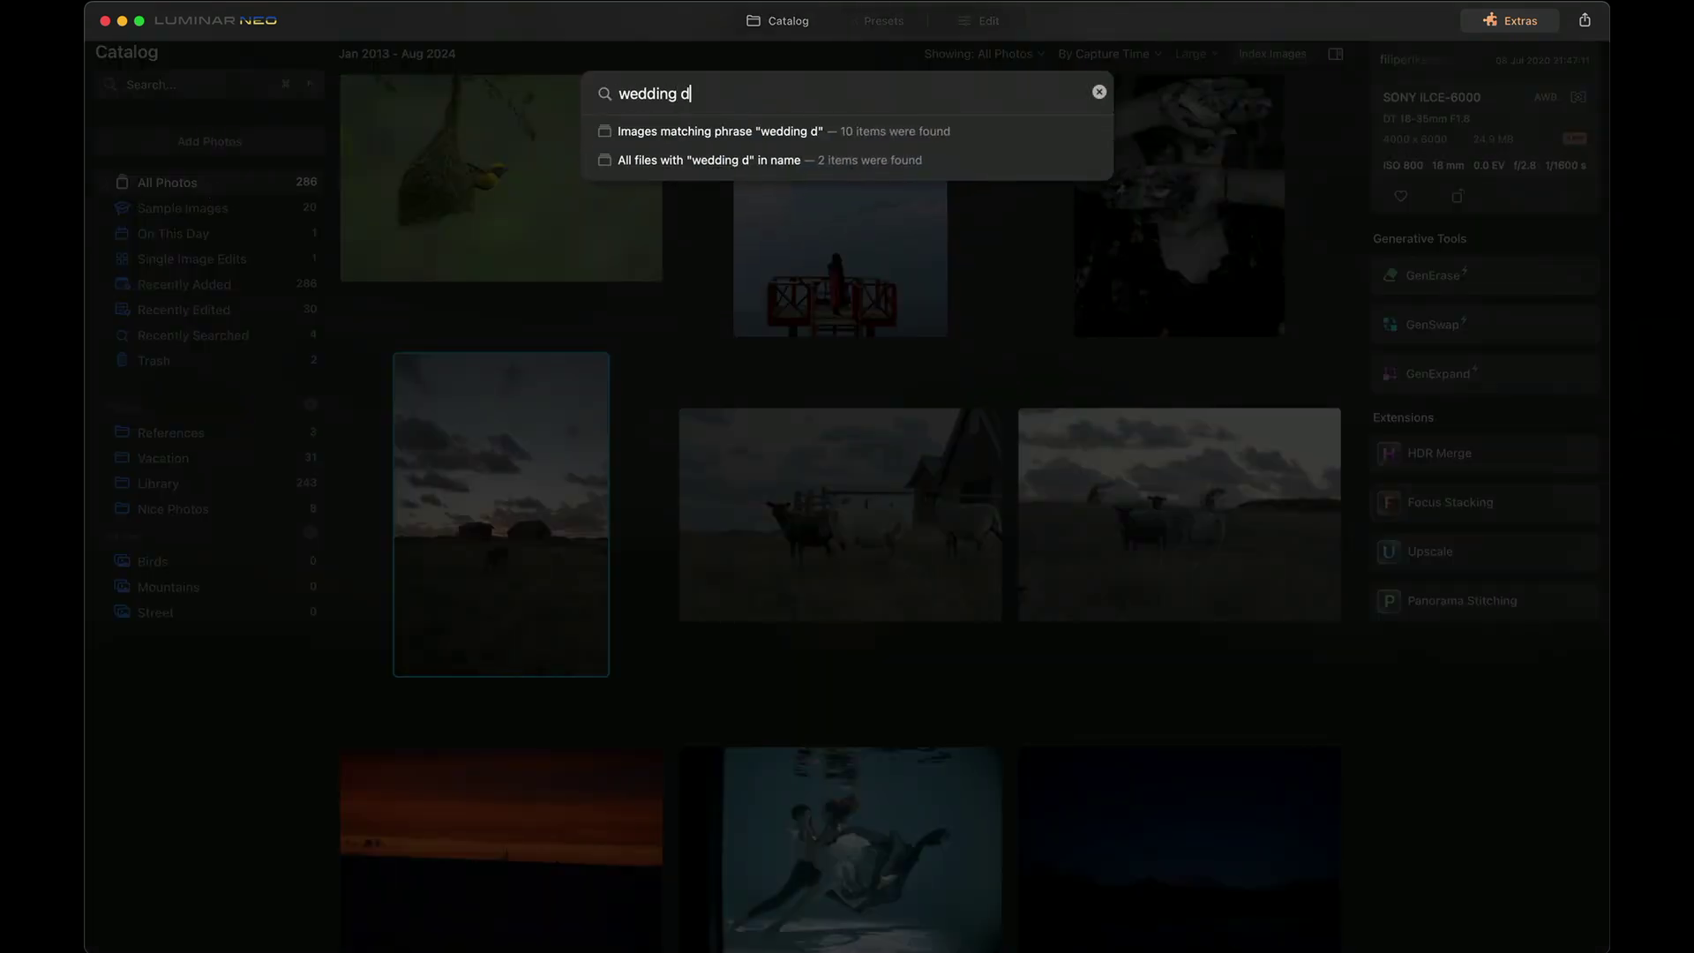
{"action": "type", "text": "ress"}
{"action": "key", "text": "Return"}
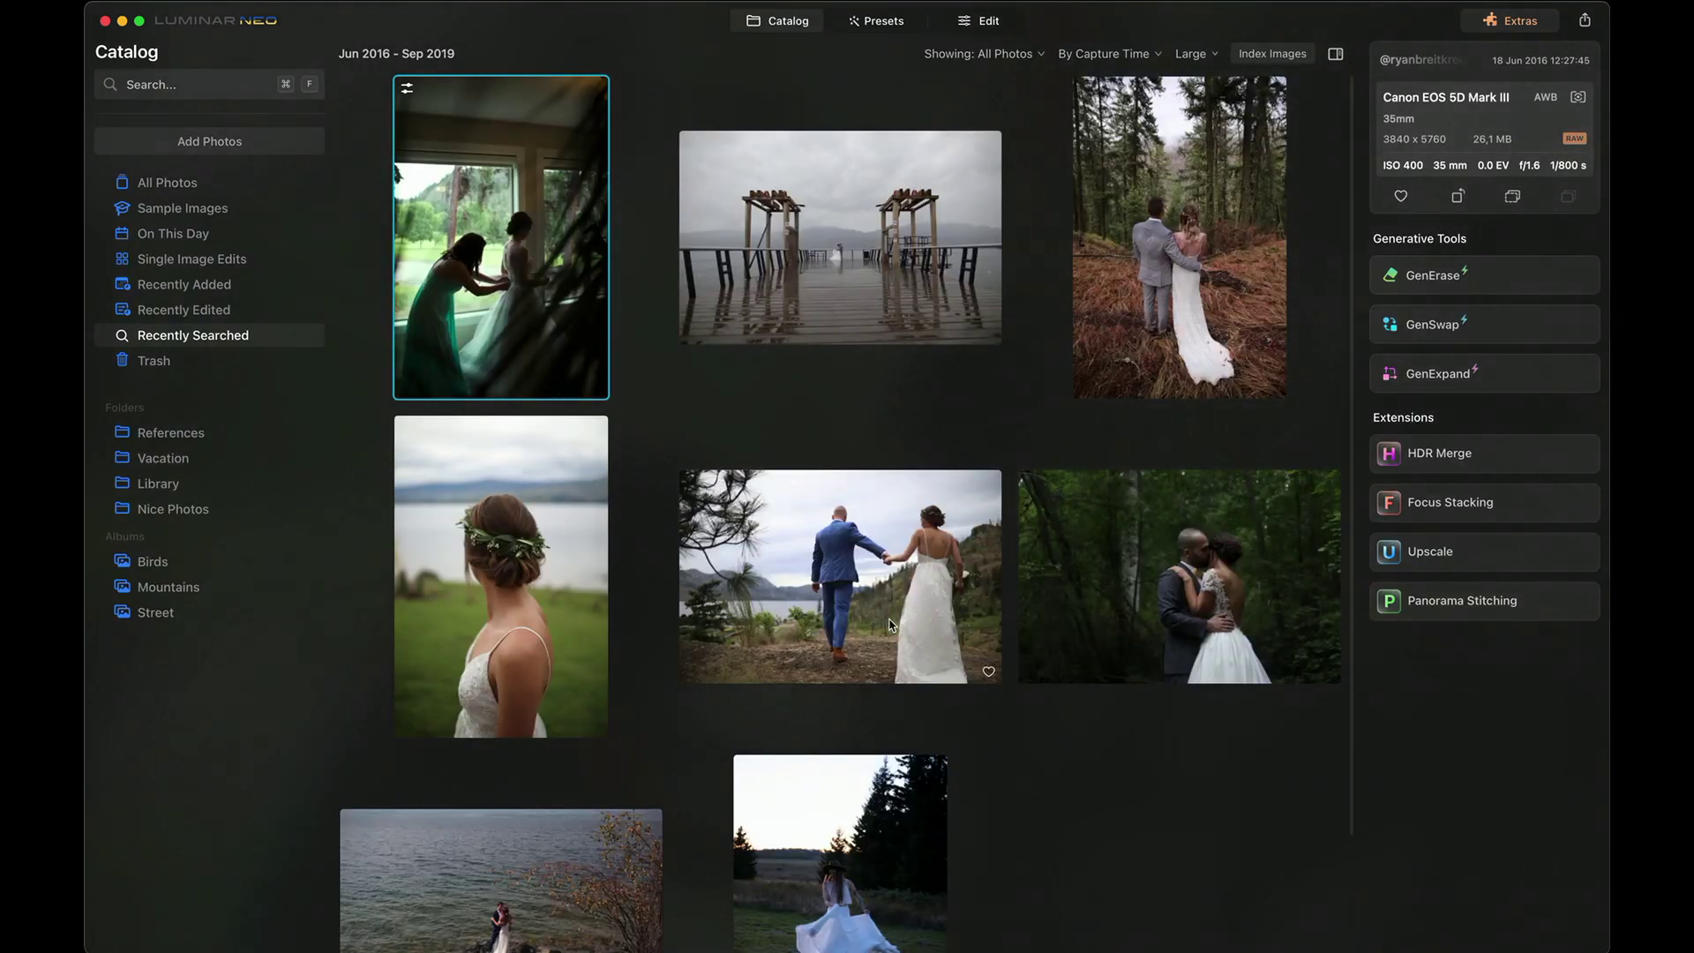
{"action": "scroll", "coordinate": [889, 623], "scroll_direction": "down", "scroll_amount": 3}
{"action": "scroll", "coordinate": [889, 623], "scroll_direction": "up", "scroll_amount": 3}
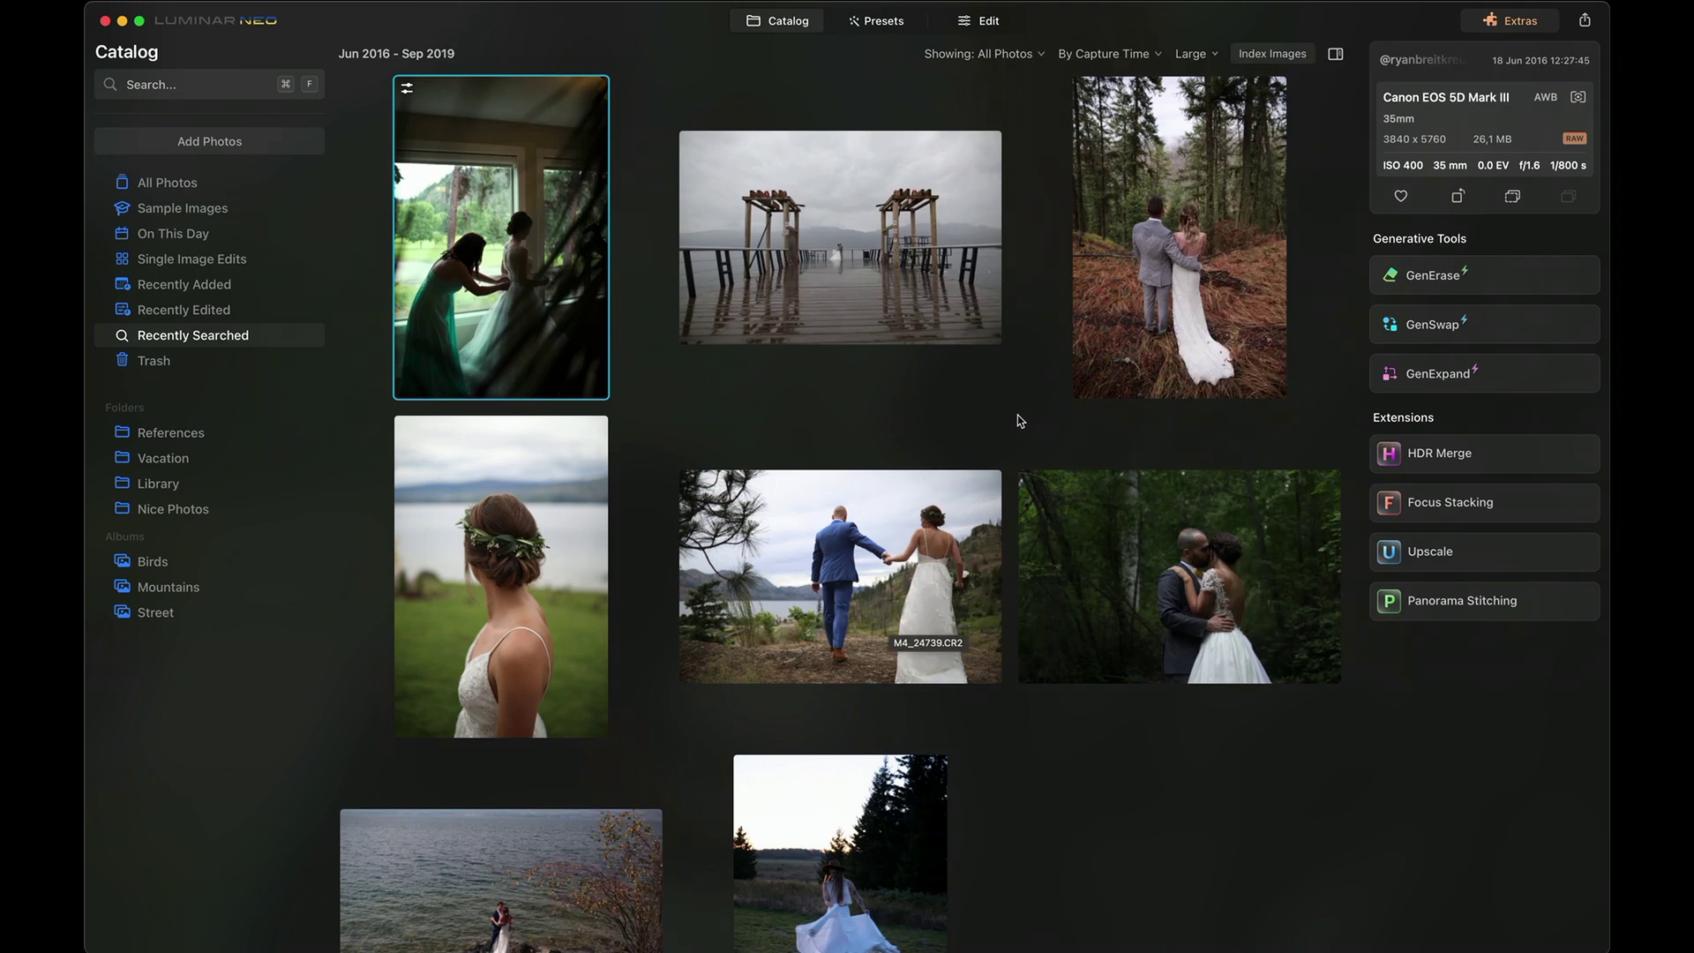
{"action": "key", "text": "super+a"}
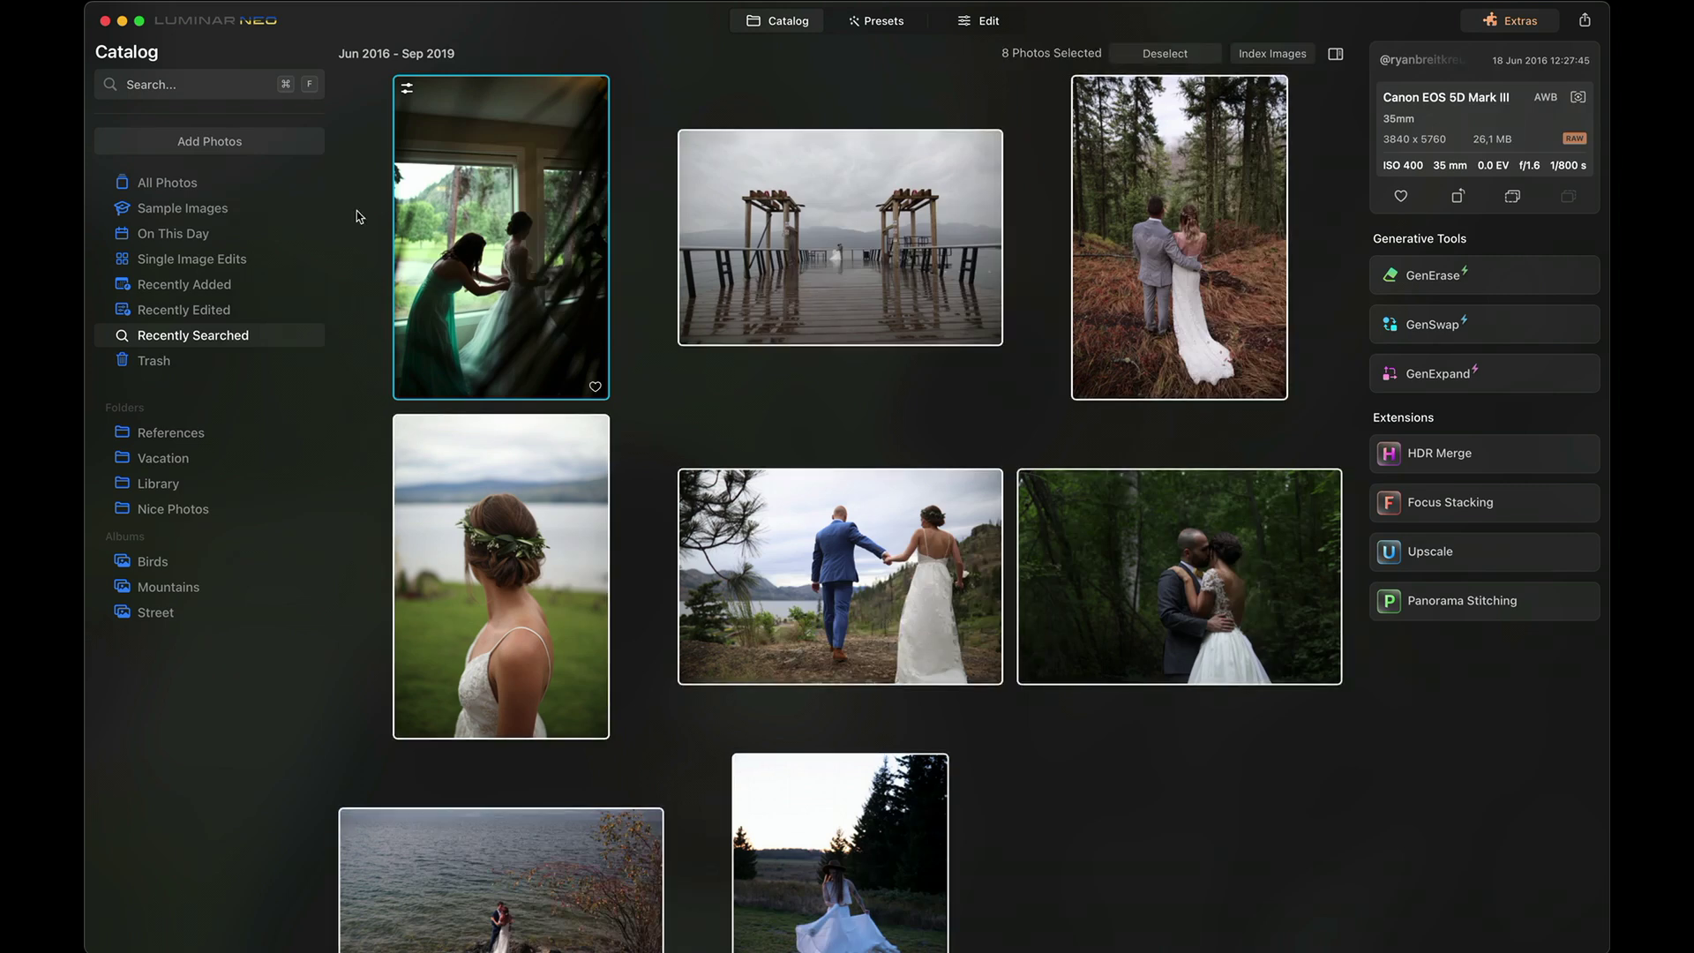
Step: Search for 'birds', add the five results to the Birds album, and clear the selection
{"action": "left_click", "coordinate": [236, 92]}
{"action": "type", "text": "birds"}
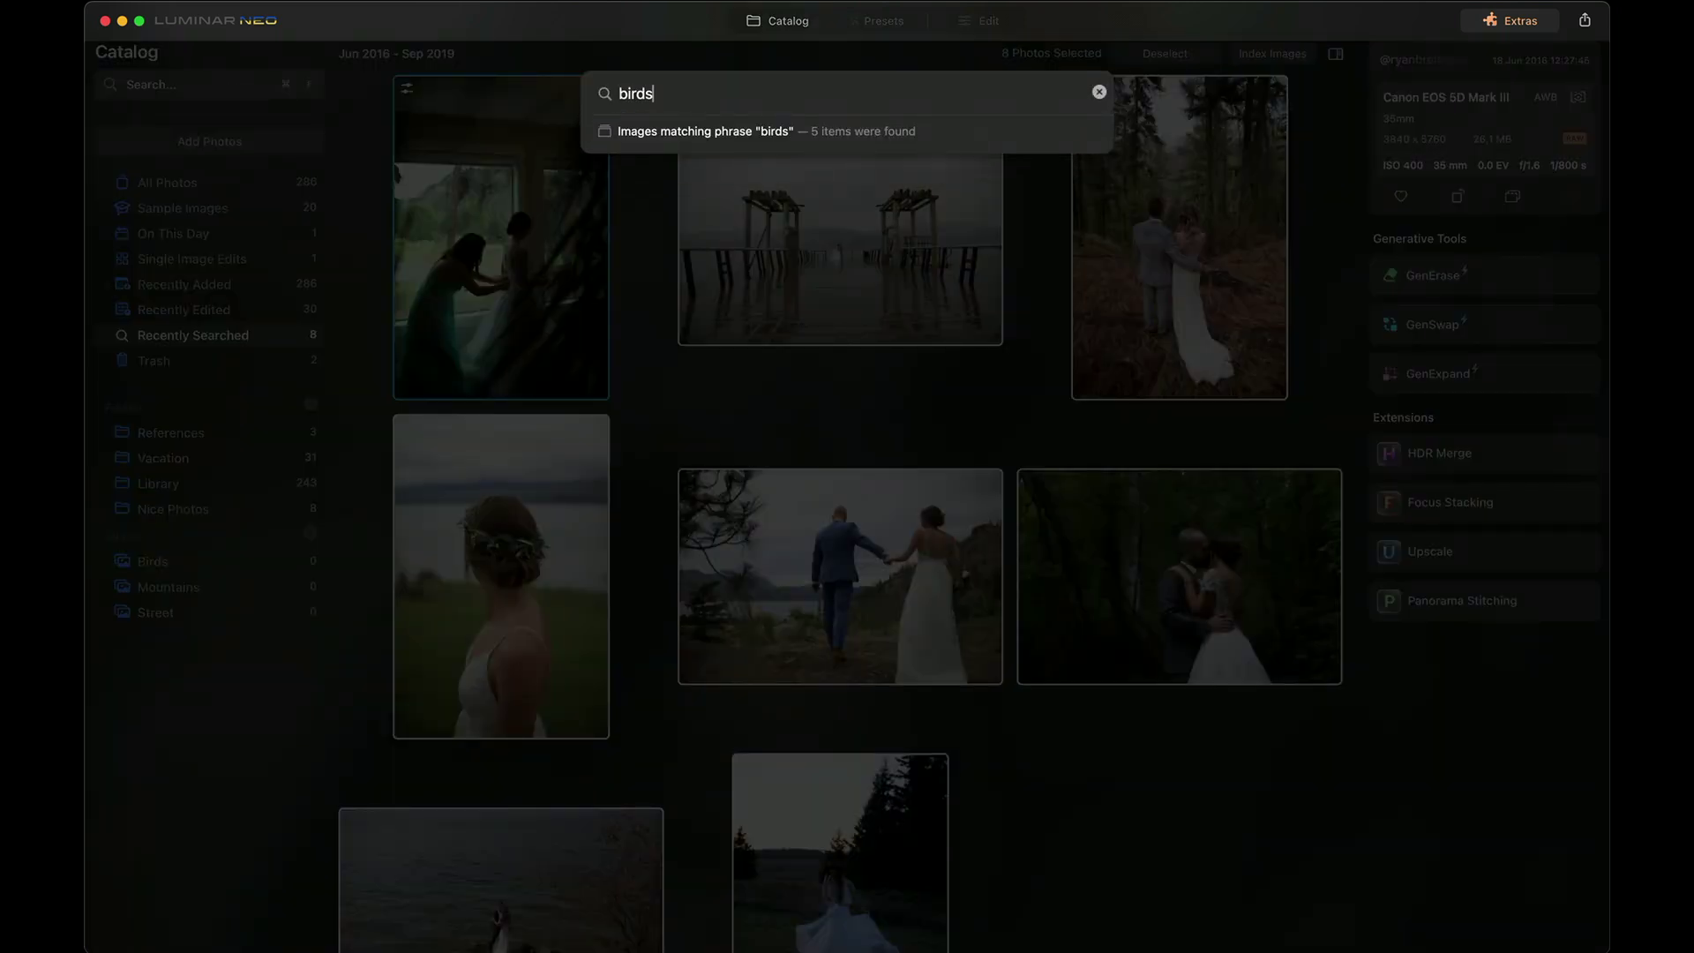
{"action": "key", "text": "Return"}
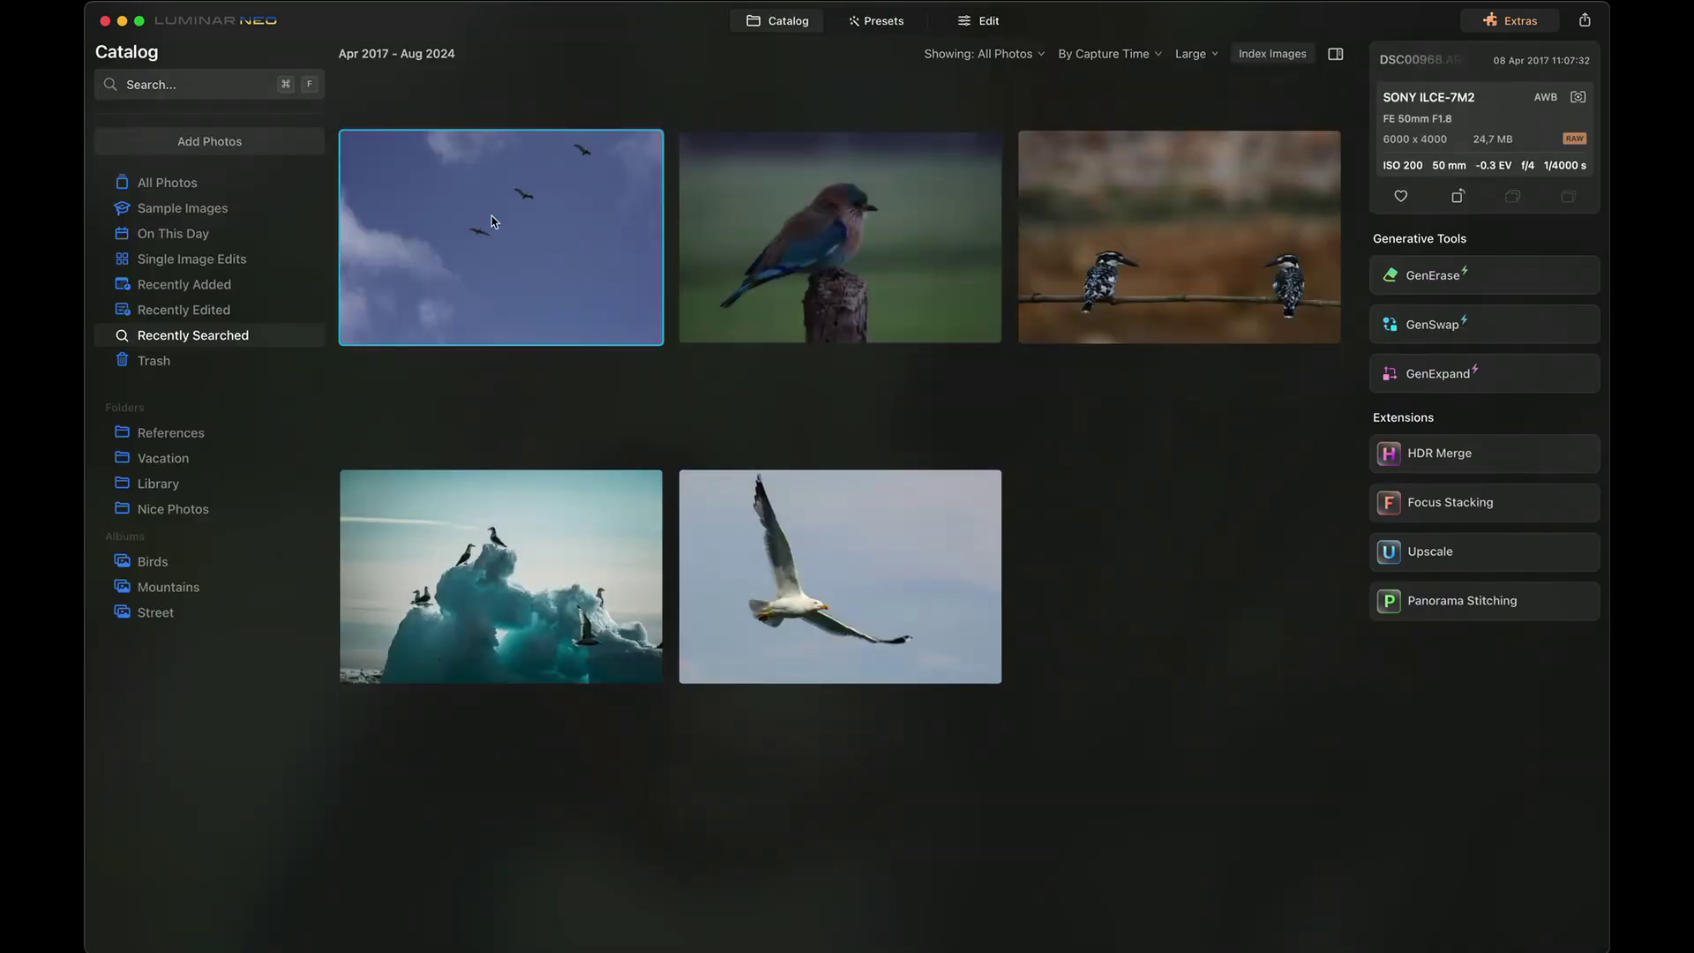
{"action": "left_click_drag", "start_coordinate": [436, 197], "coordinate": [159, 565]}
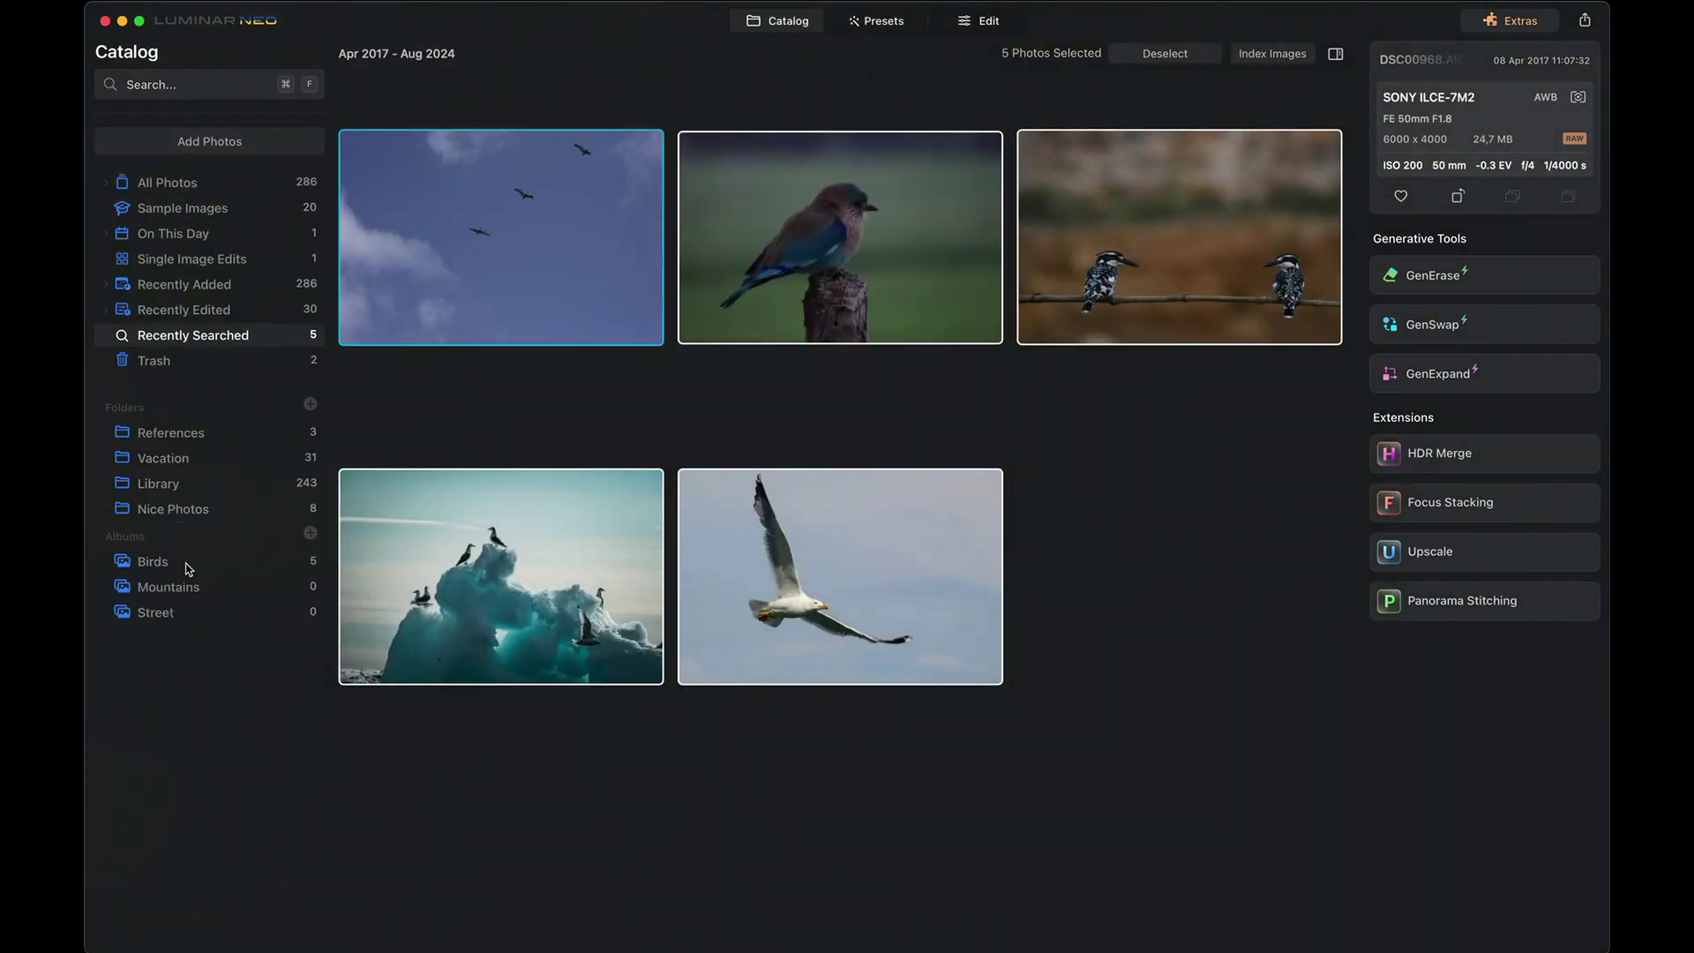
{"action": "left_click", "coordinate": [187, 565]}
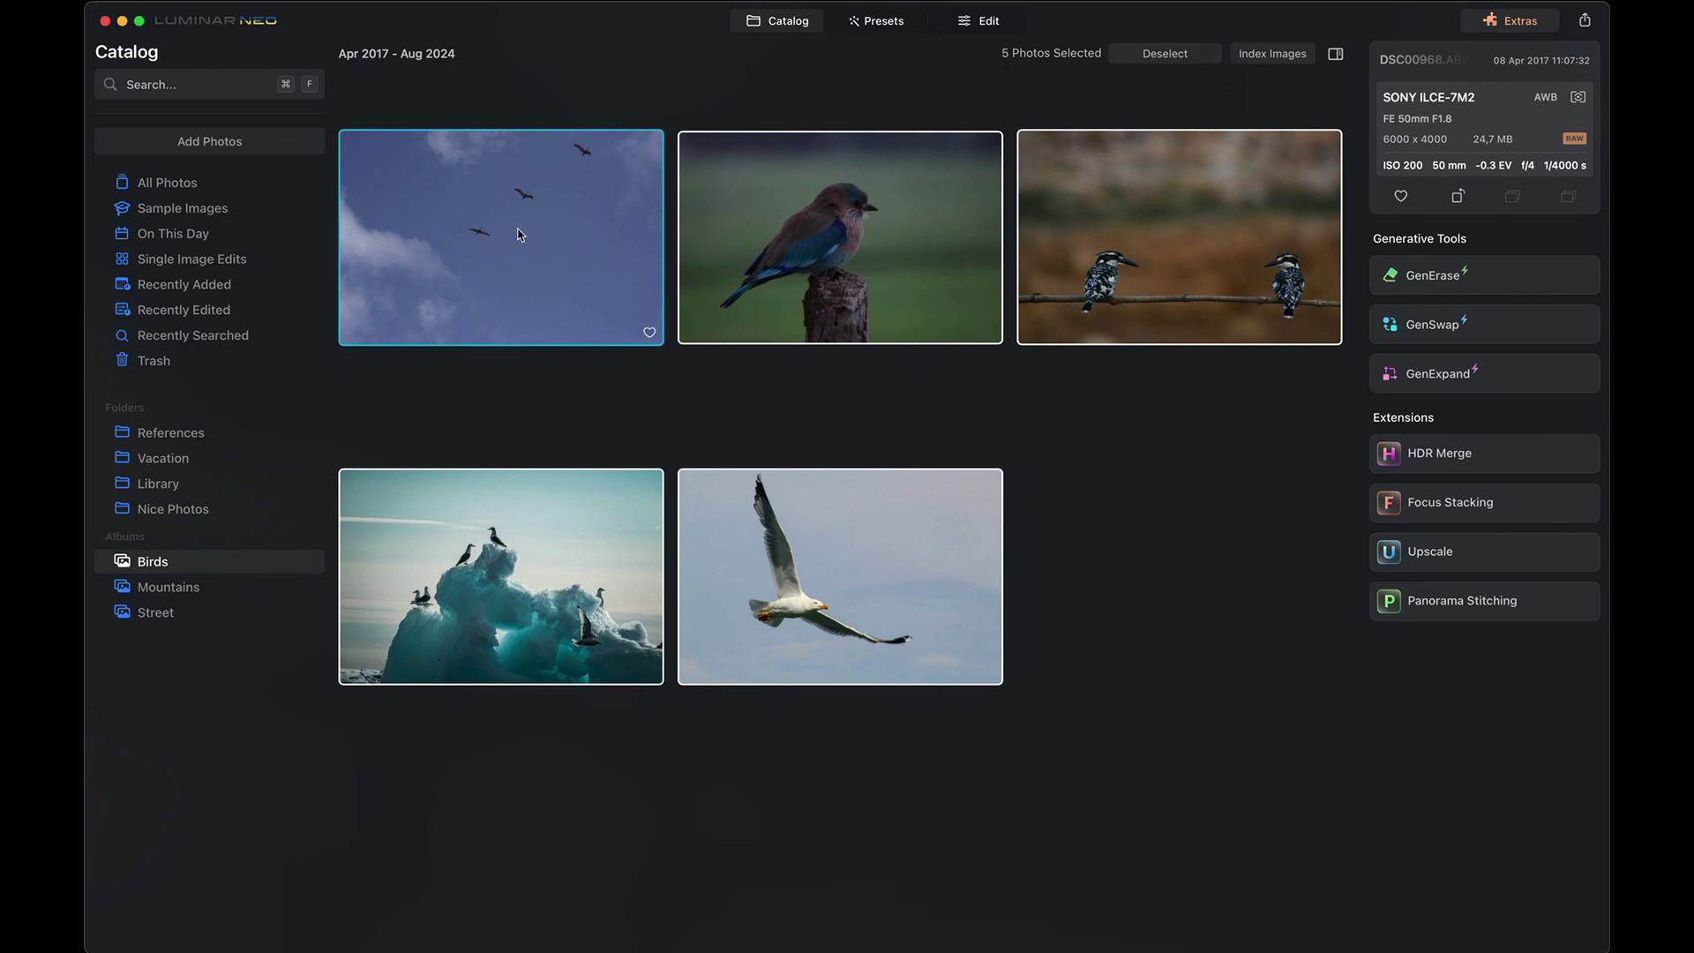
{"action": "left_click", "coordinate": [1174, 49]}
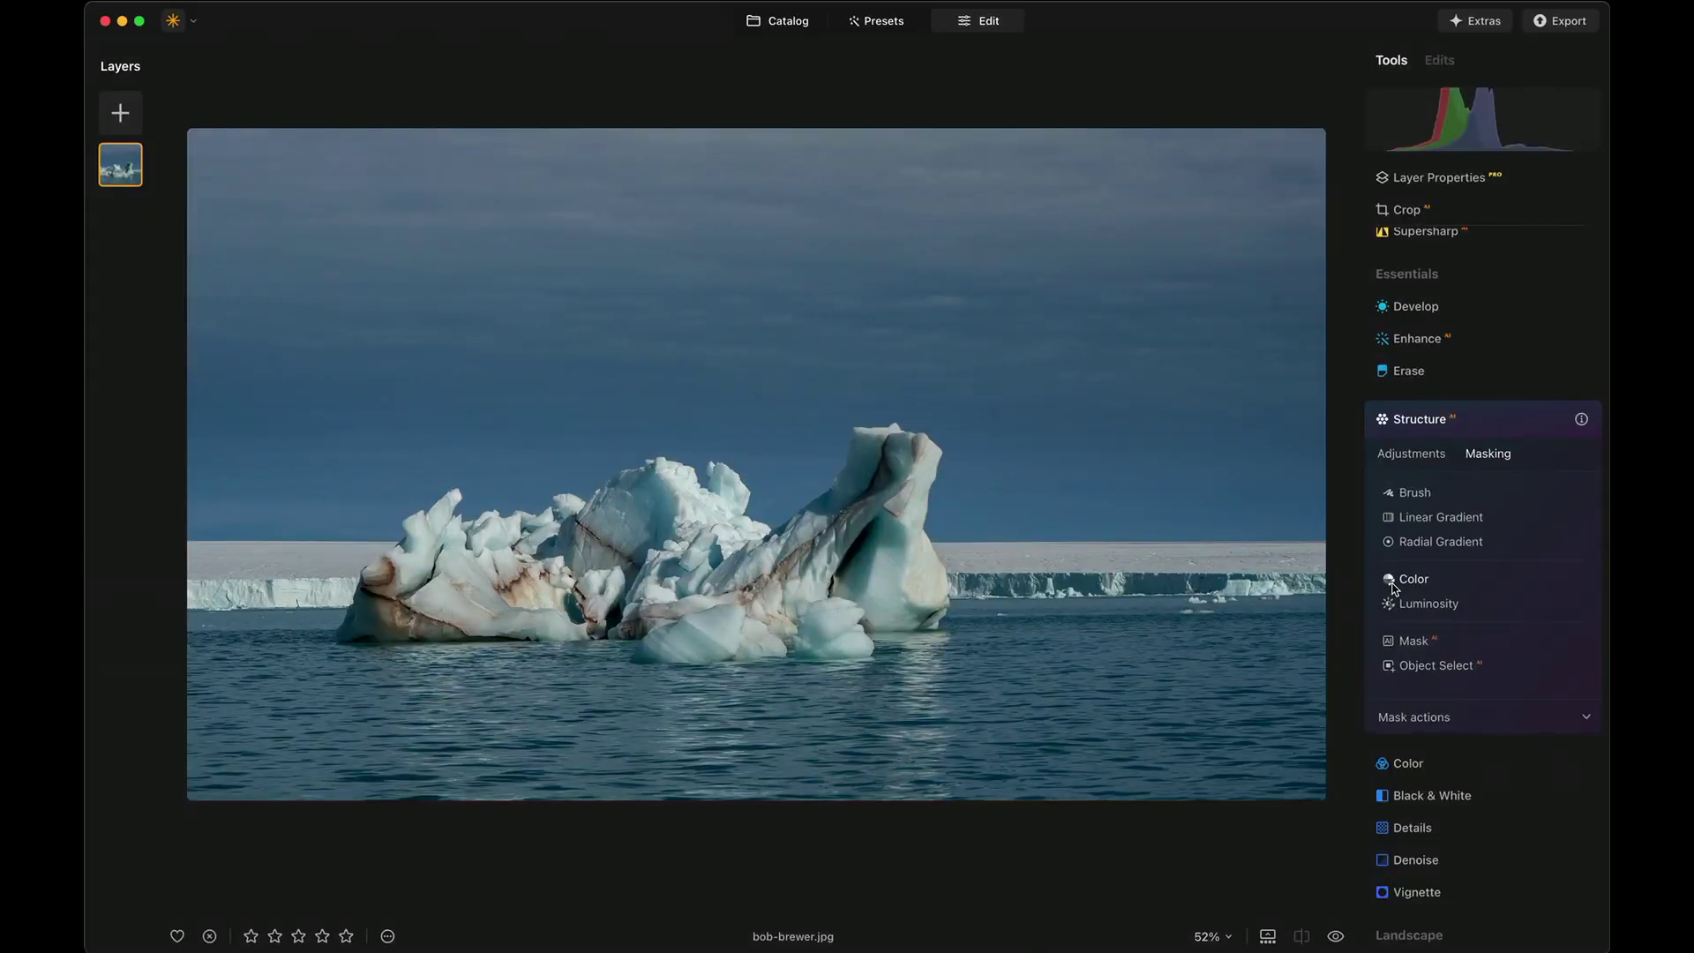
Step: Build a Color mask sampling the ice, iceberg edge and sky, widen Range to 75, then reset it
{"action": "left_click", "coordinate": [1407, 580]}
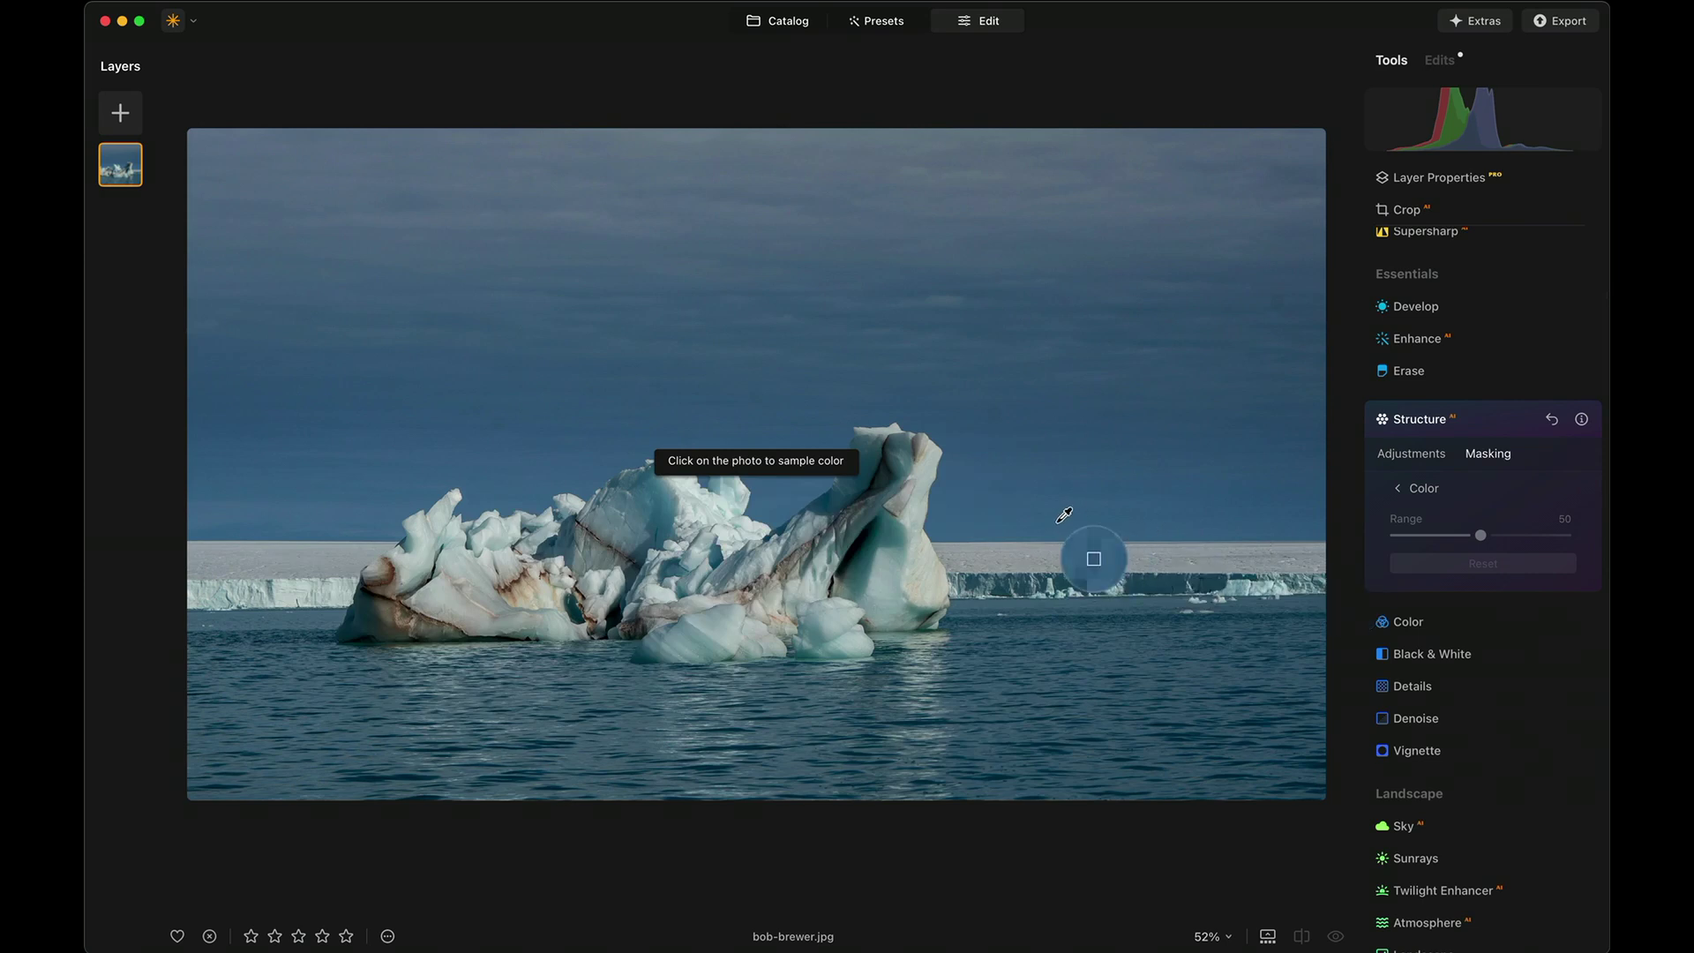
{"action": "left_click", "coordinate": [1019, 558]}
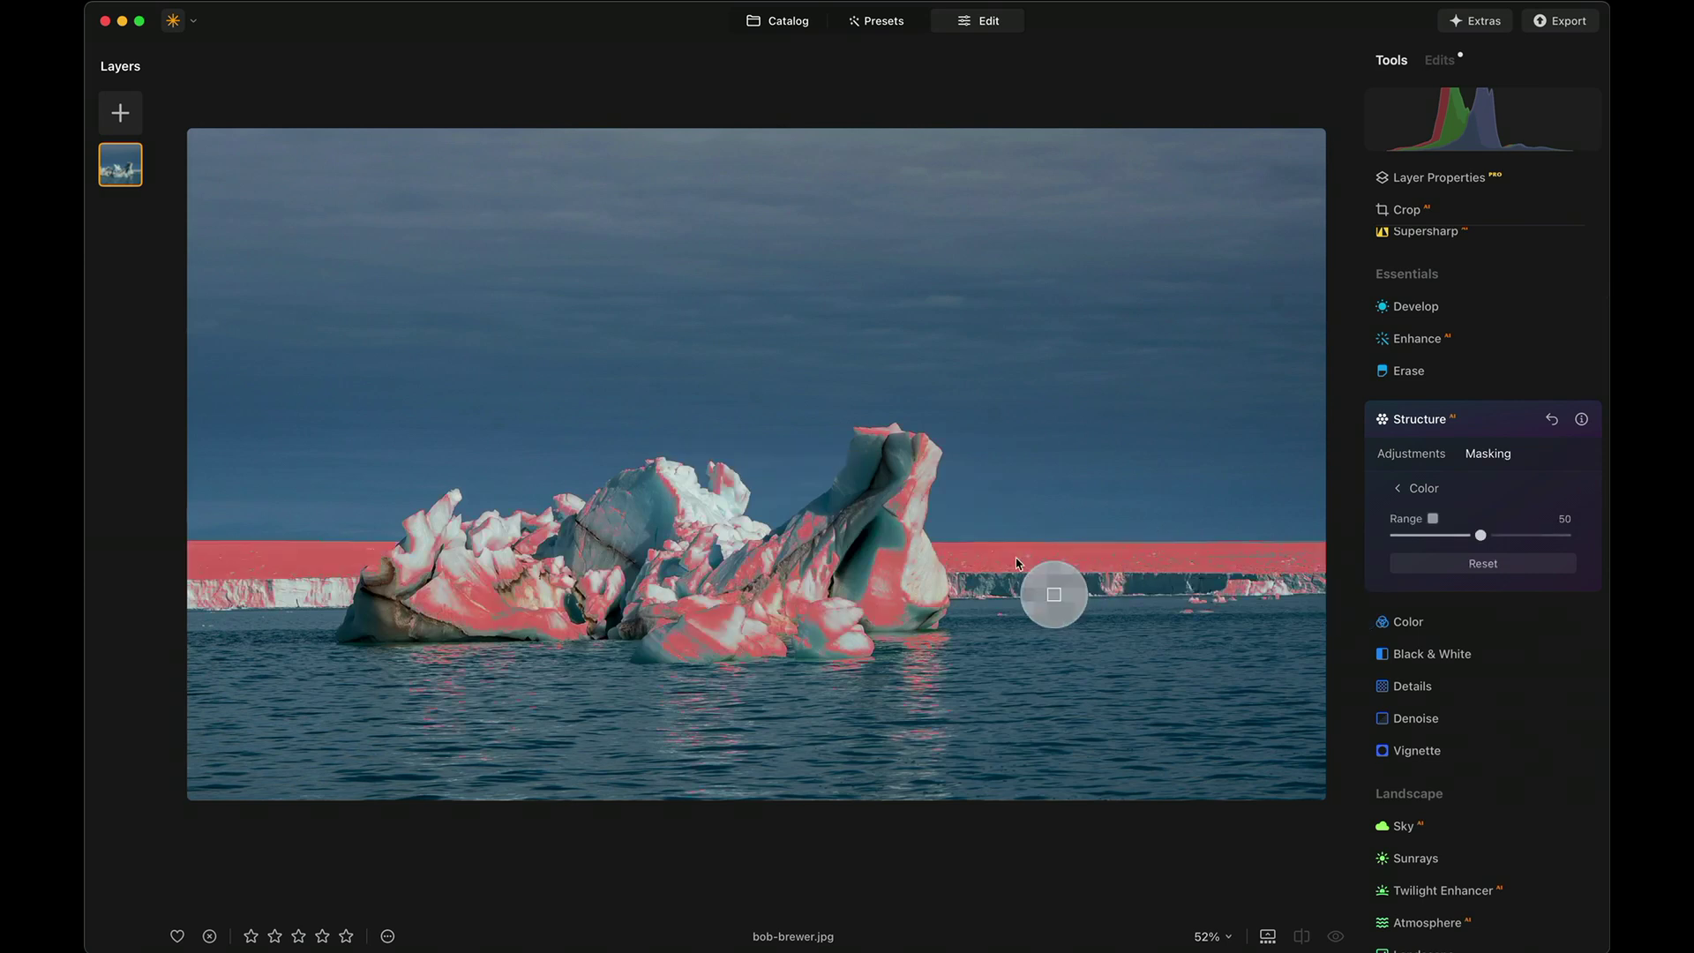
{"action": "left_click", "coordinate": [931, 563]}
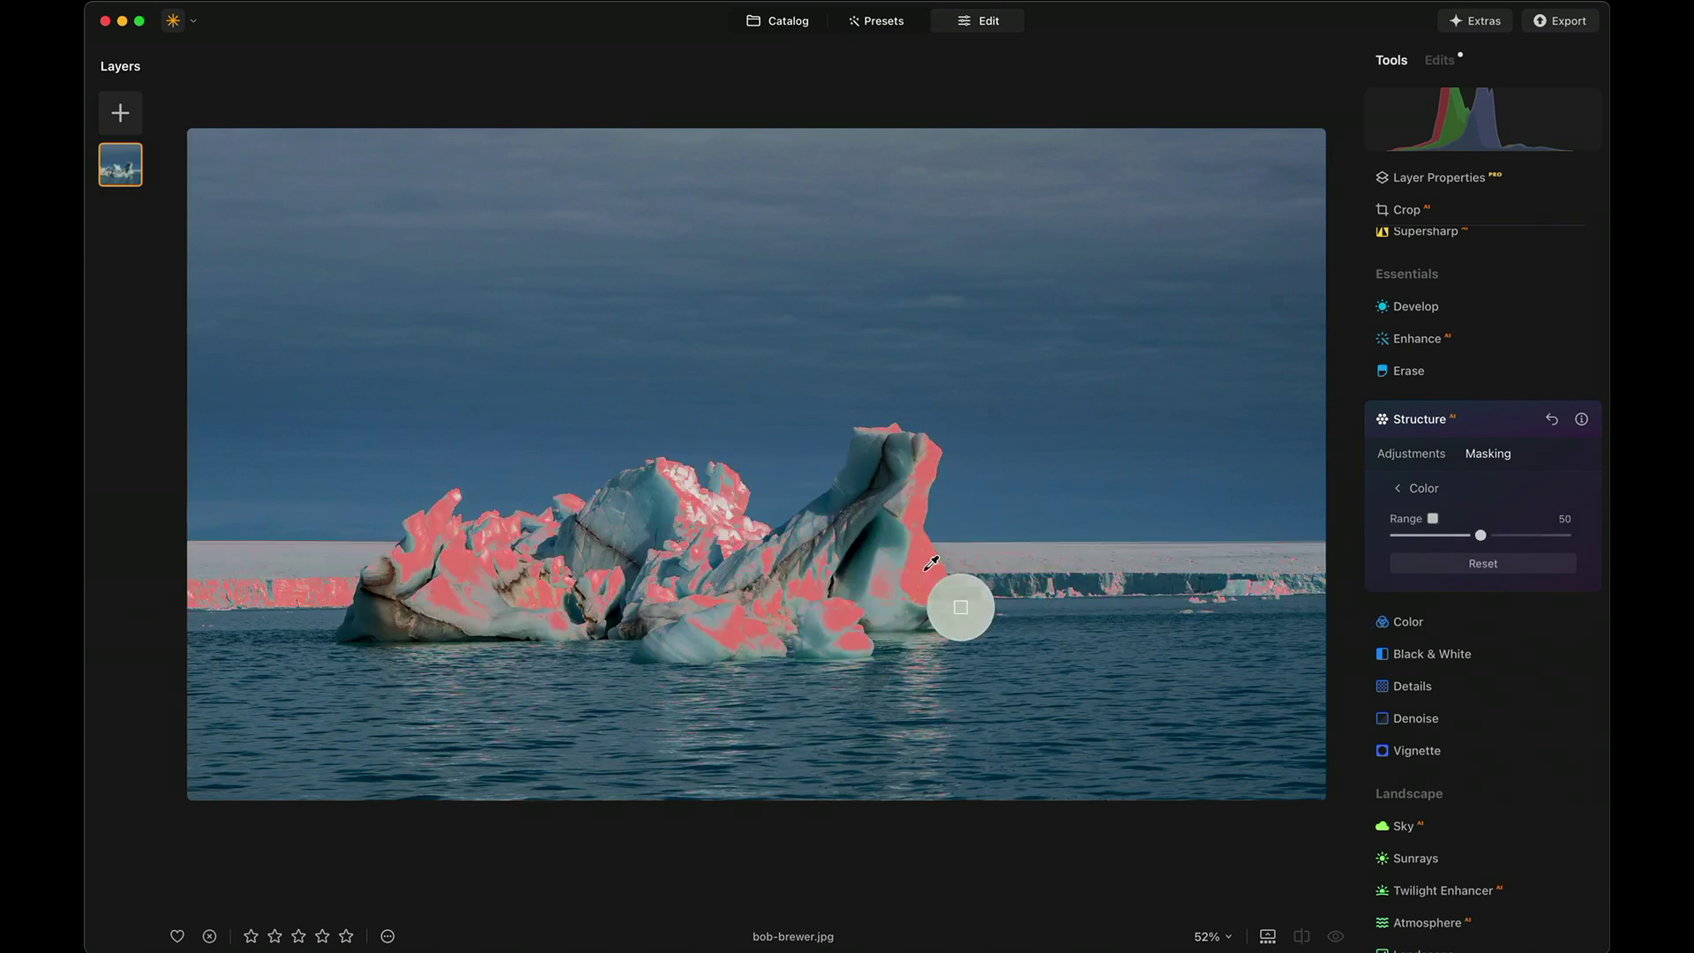
{"action": "left_click", "coordinate": [971, 521]}
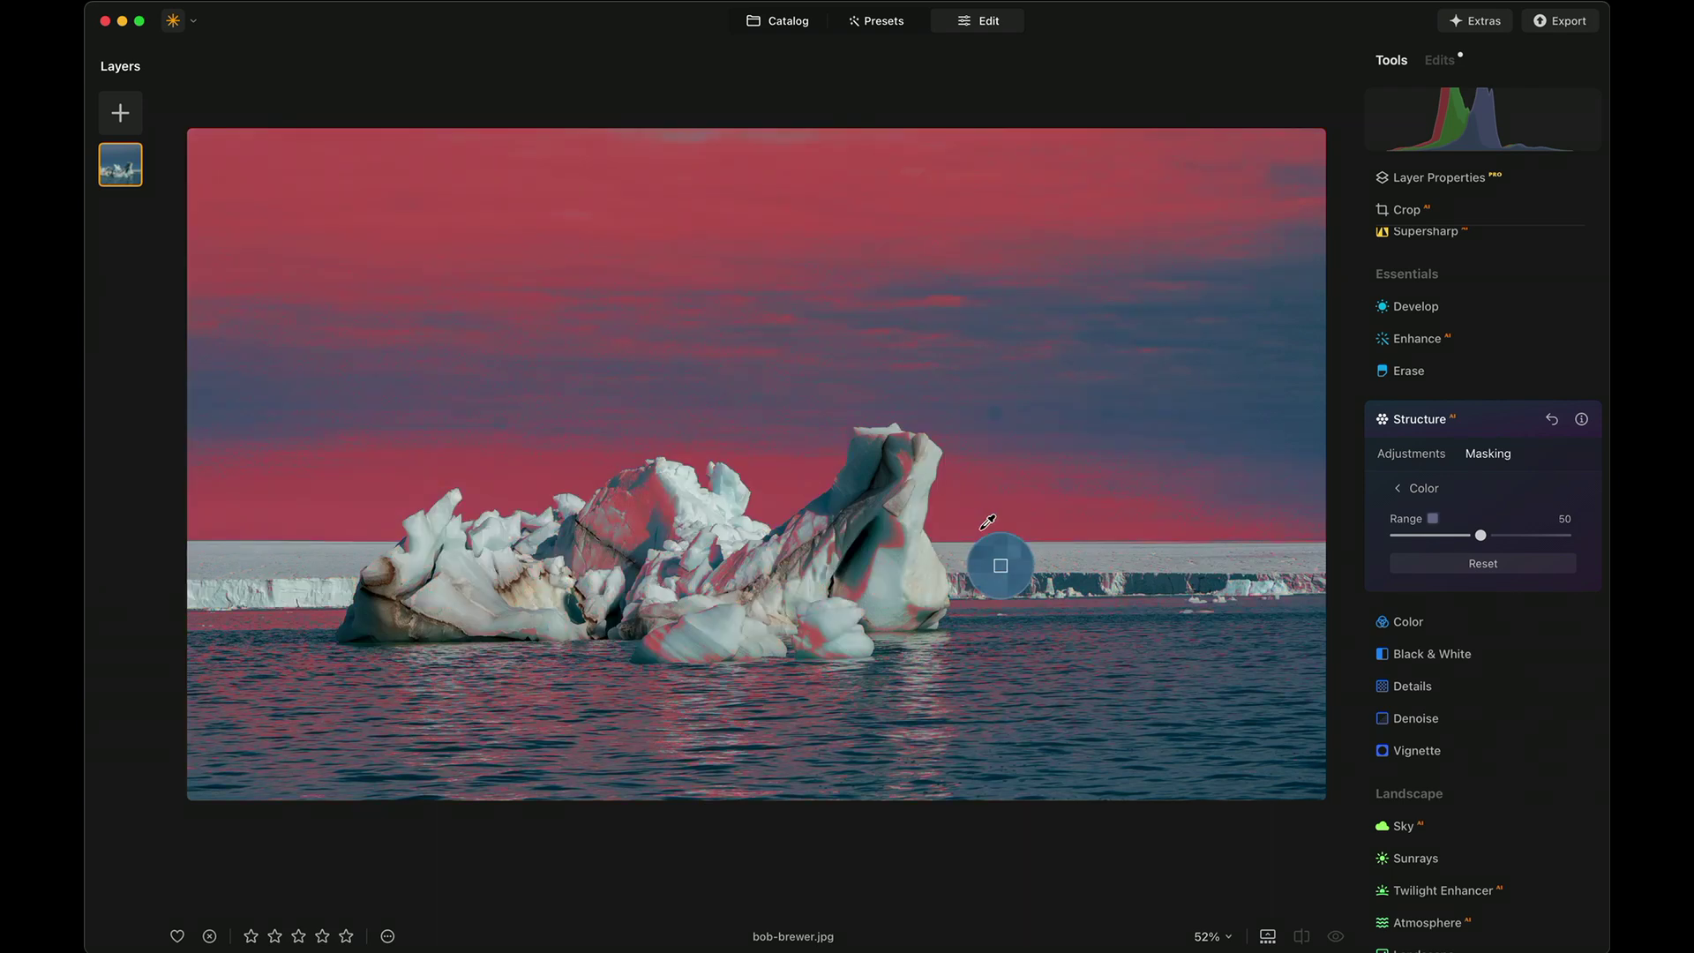
{"action": "left_click_drag", "start_coordinate": [1481, 536], "coordinate": [1523, 536]}
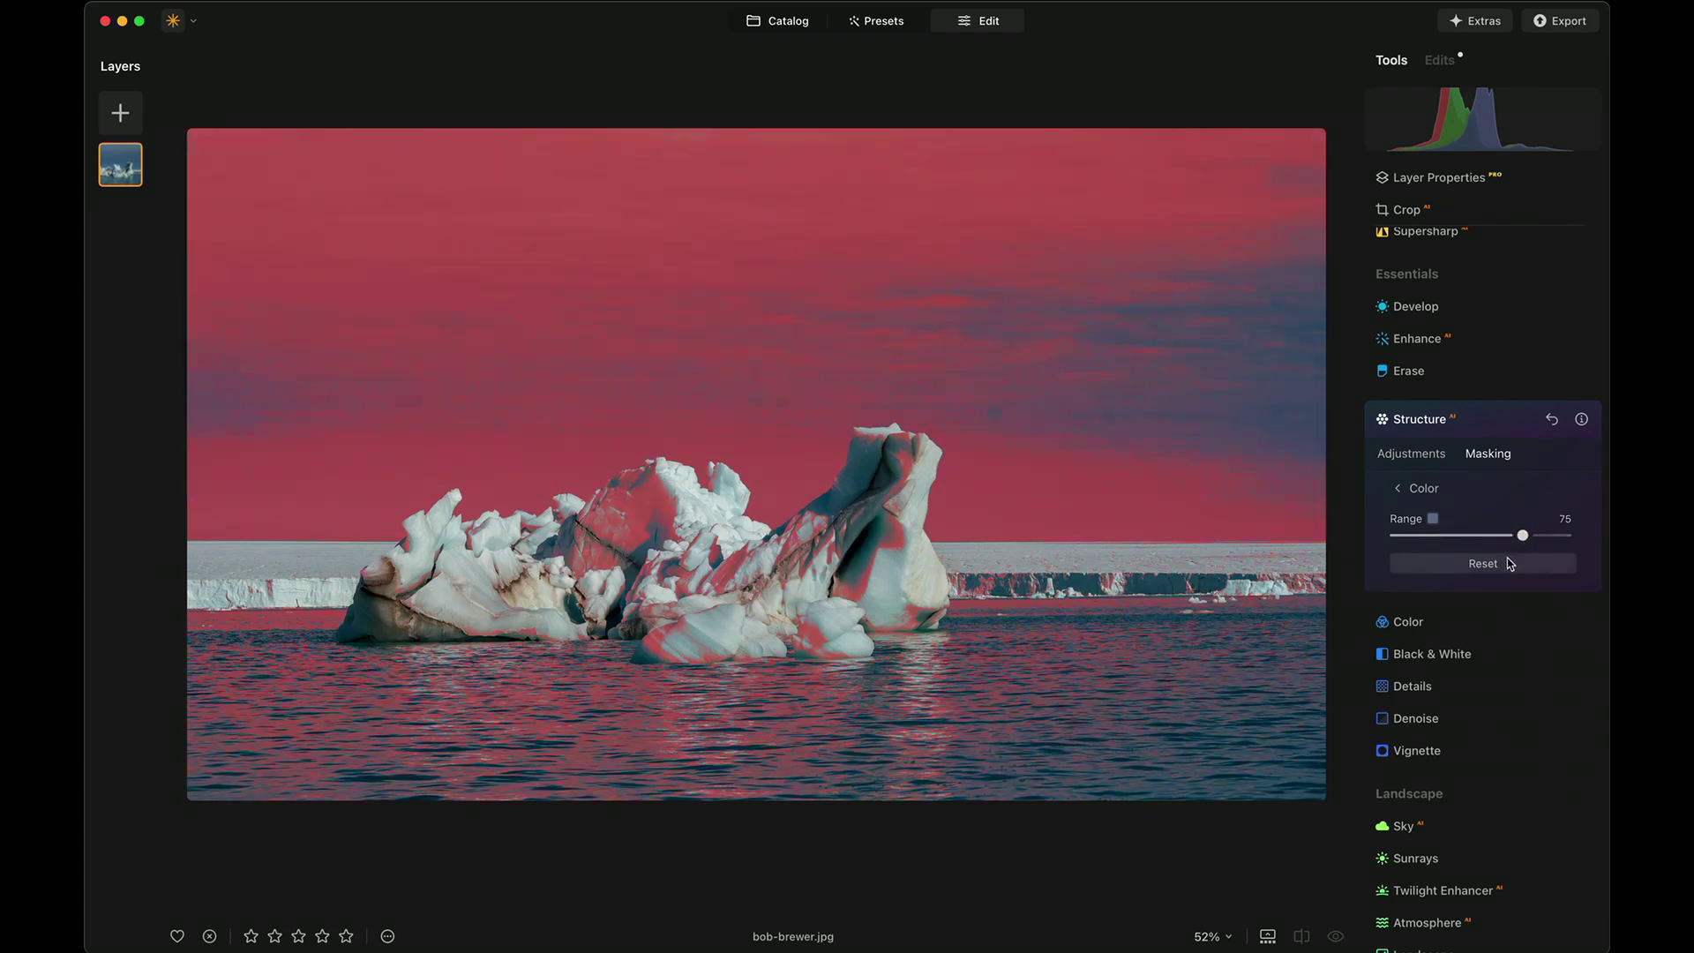
{"action": "left_click", "coordinate": [1510, 564]}
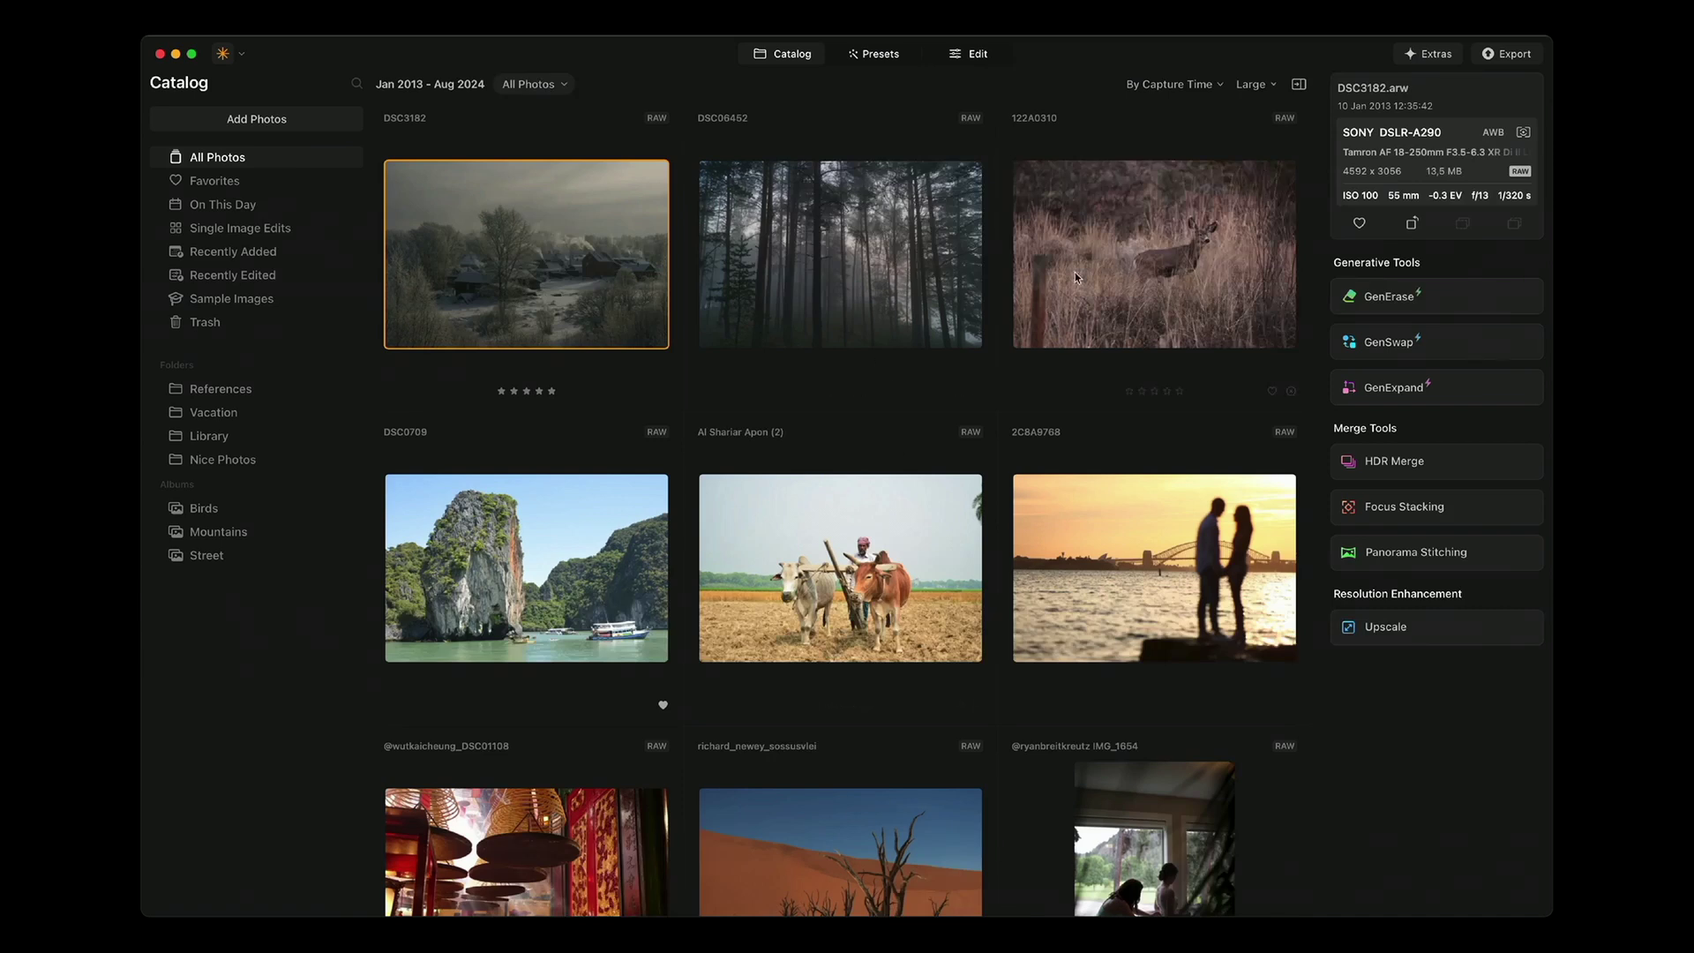
{"action": "left_click", "coordinate": [1257, 86]}
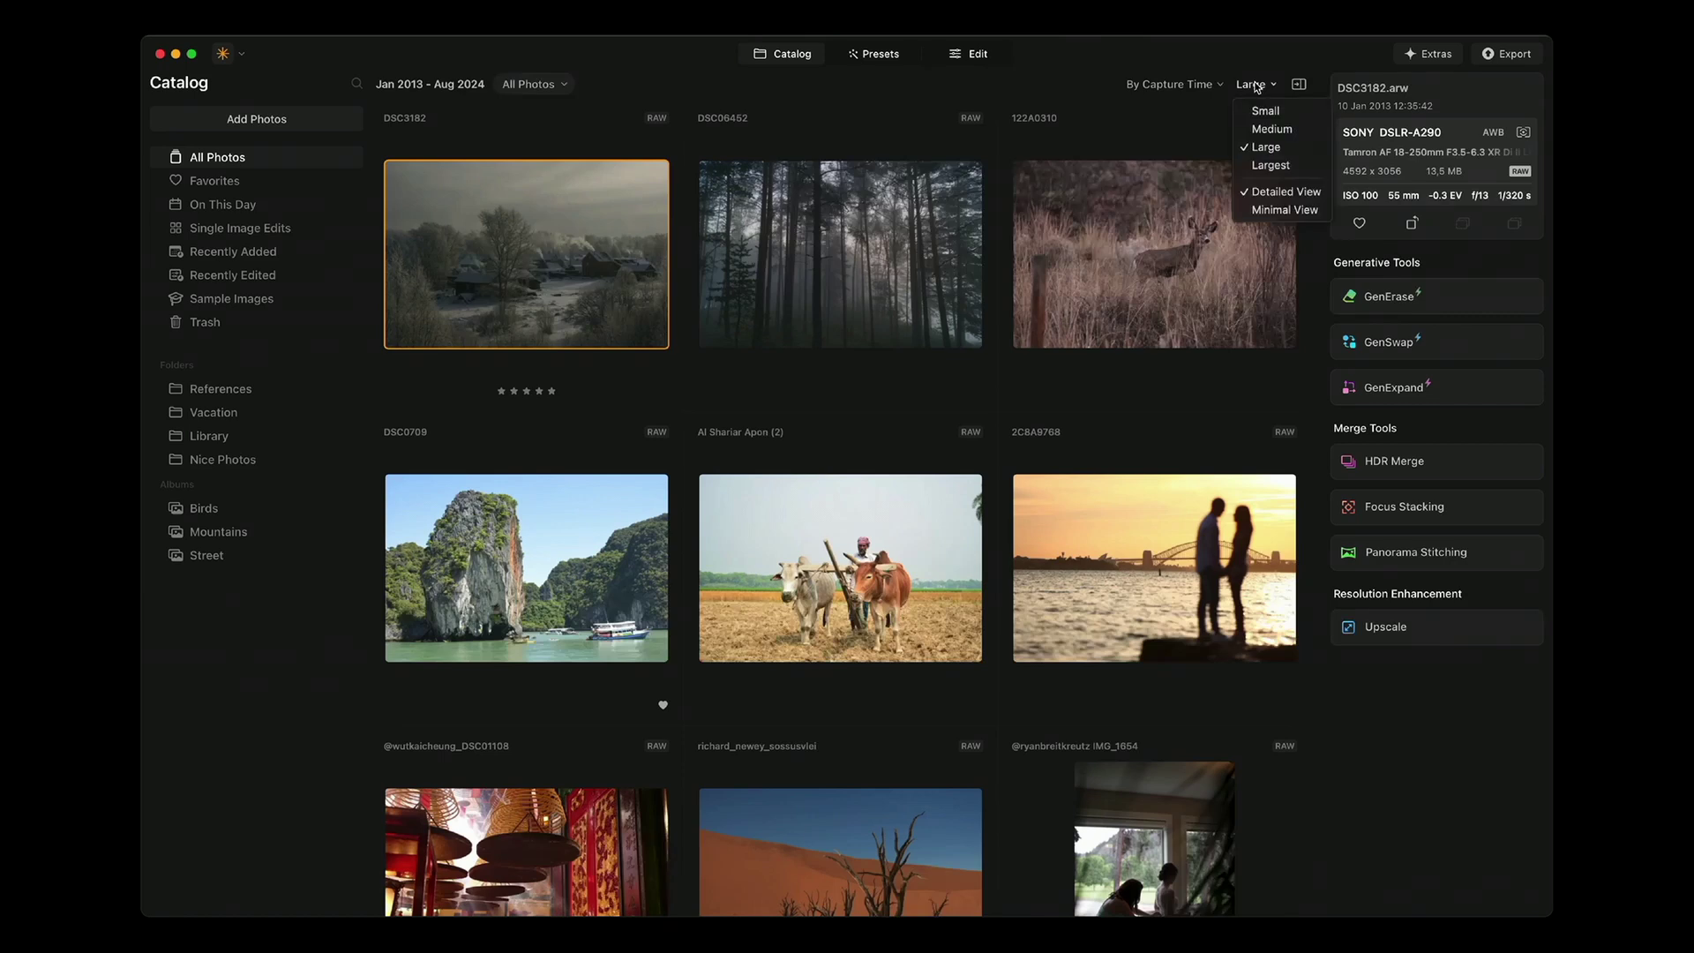
{"action": "left_click", "coordinate": [1260, 210]}
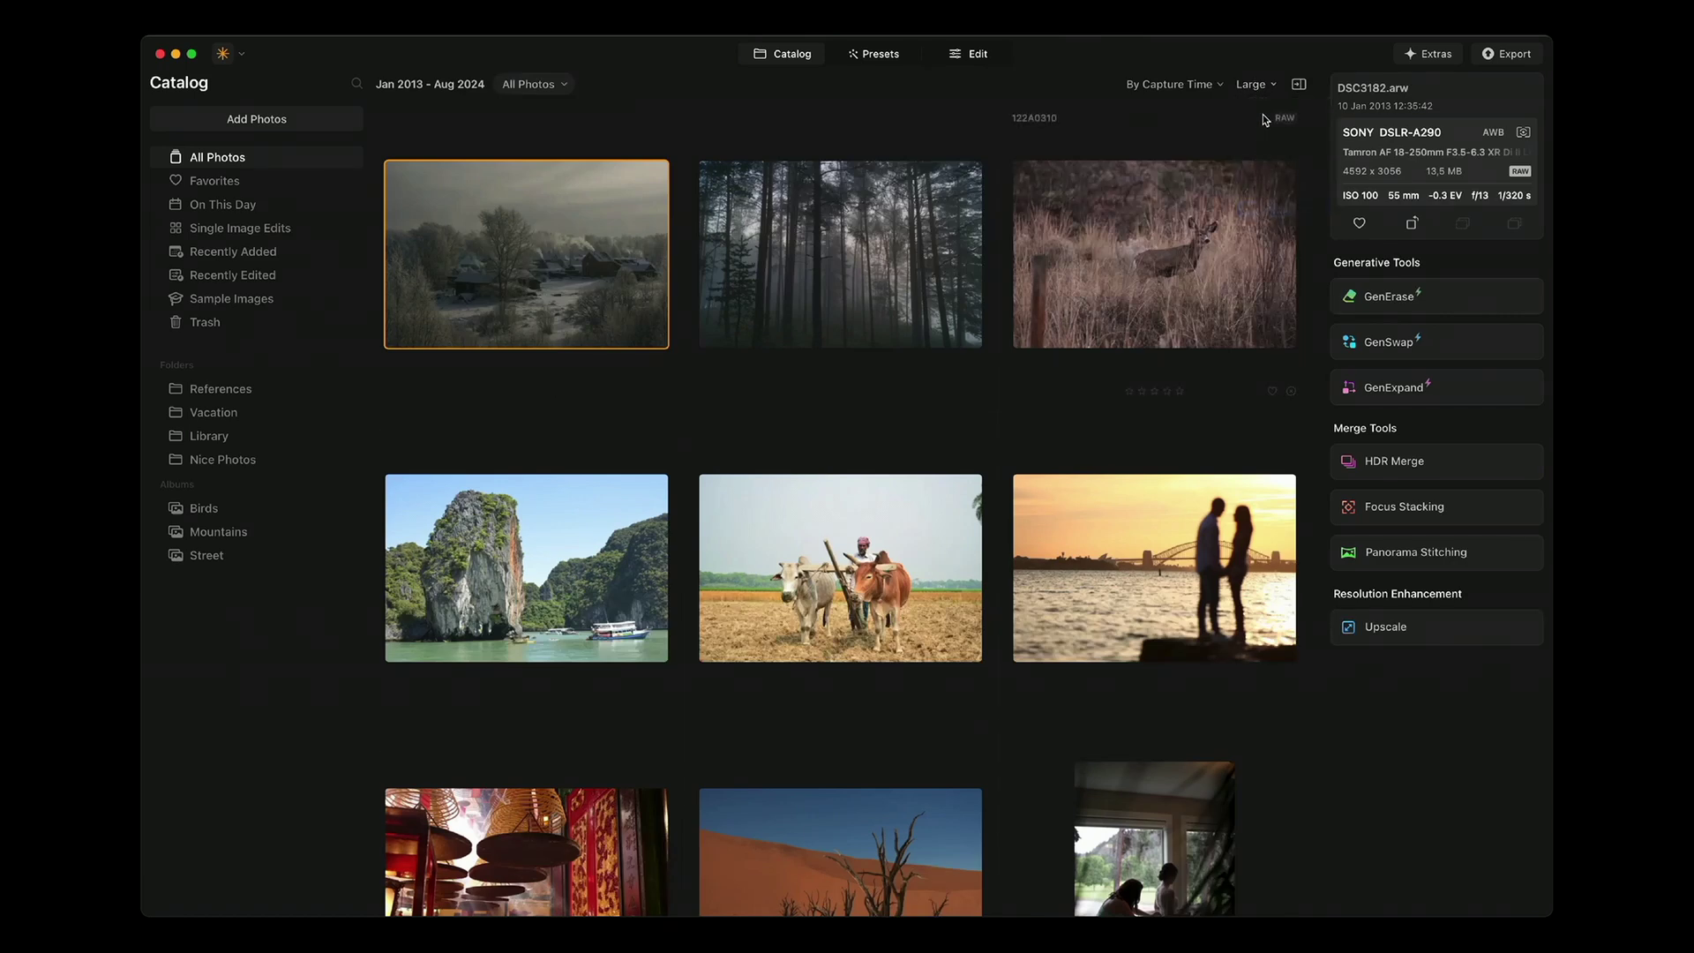
{"action": "mouse_move", "coordinate": [580, 527]}
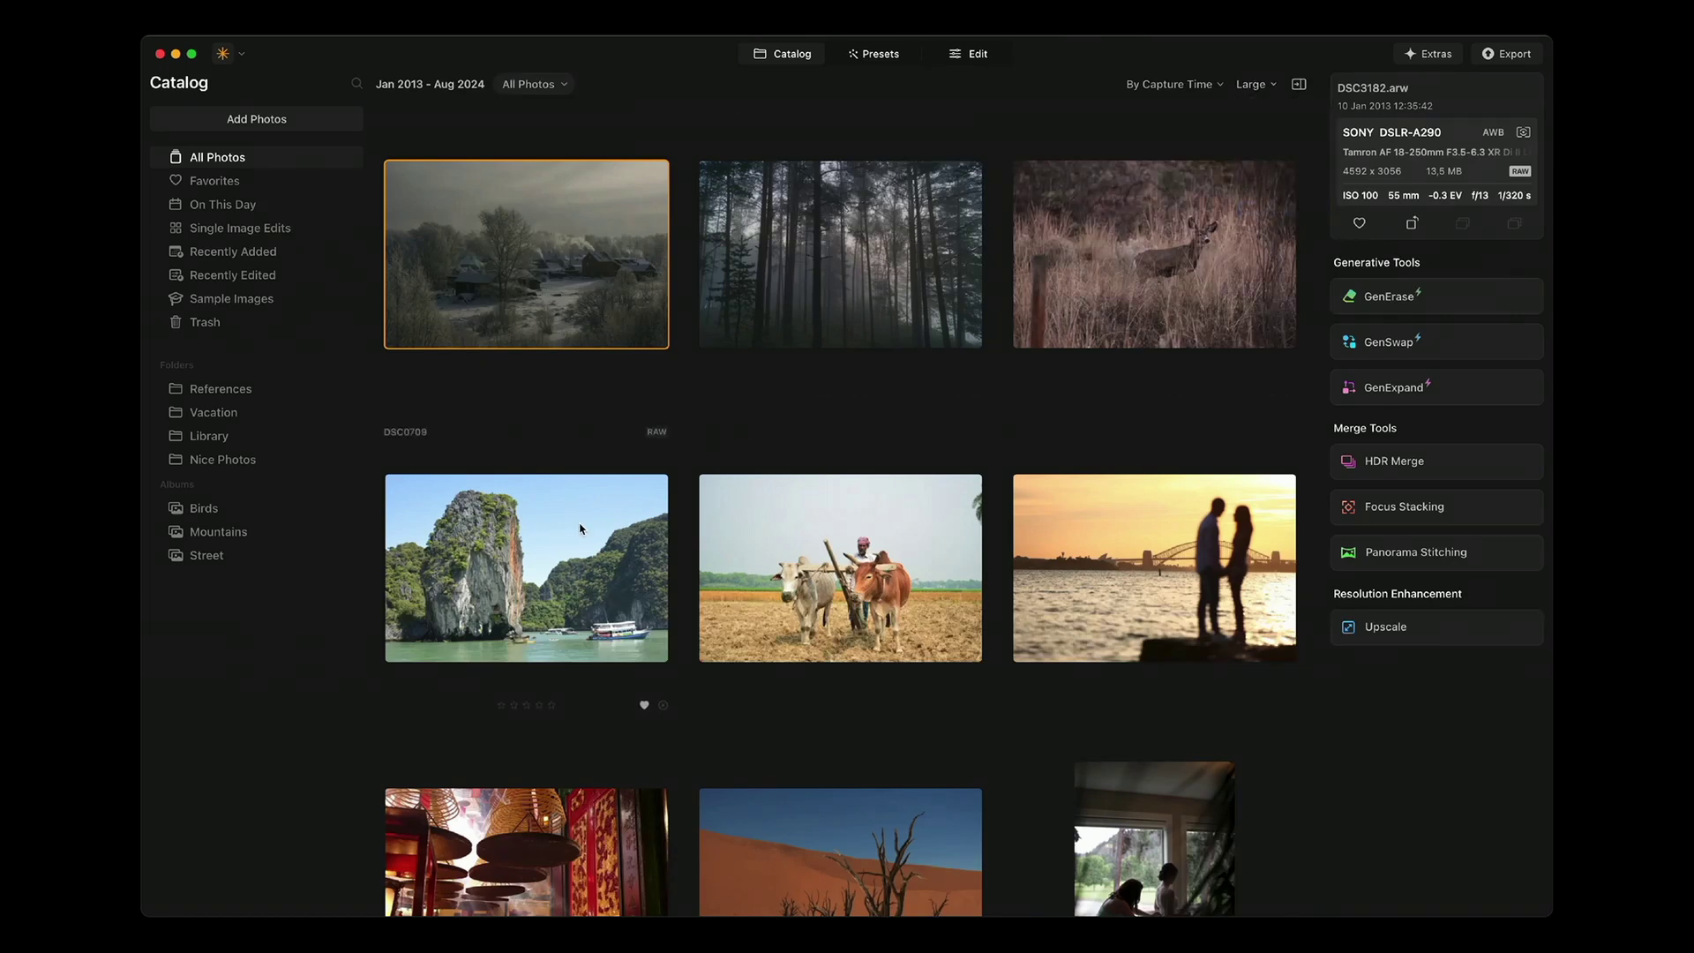
{"action": "left_click", "coordinate": [1252, 89]}
{"action": "left_click", "coordinate": [1262, 192]}
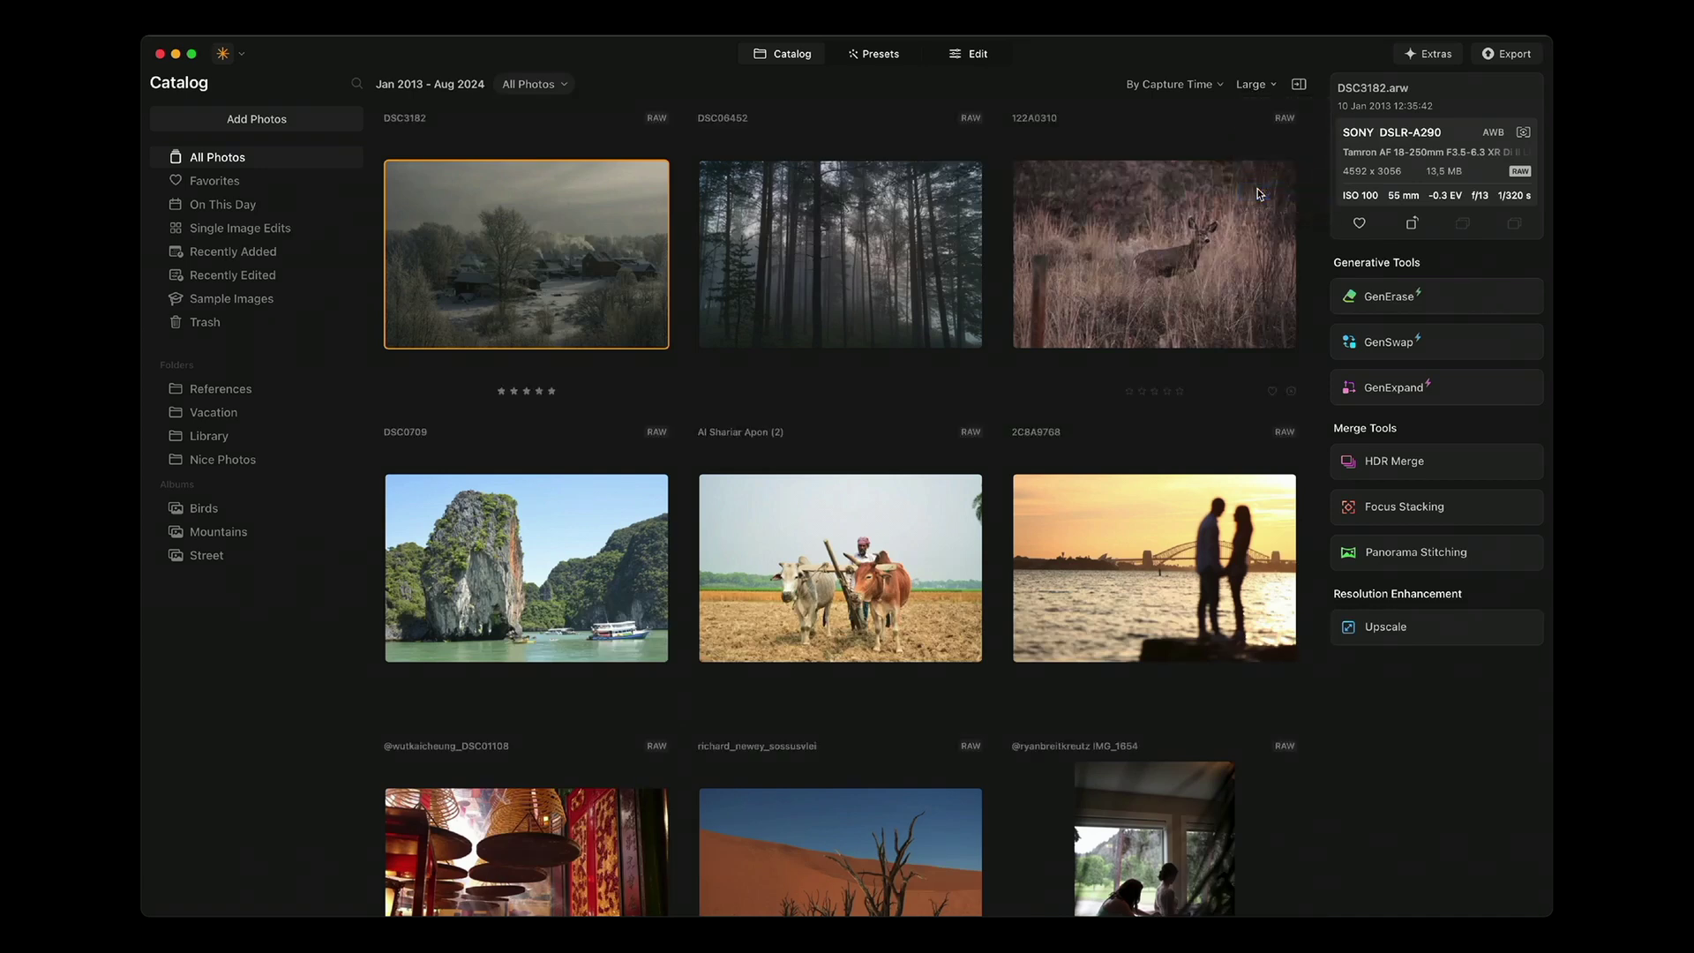
{"action": "left_click", "coordinate": [807, 291]}
{"action": "key", "text": "Right"}
{"action": "key", "text": "Down"}
{"action": "key", "text": "Left"}
{"action": "key", "text": "Left"}
{"action": "key", "text": "Up"}
Step: Open DSC3182, rate it up from three to five stars, and return to the catalog grid
{"action": "double_click", "coordinate": [564, 282]}
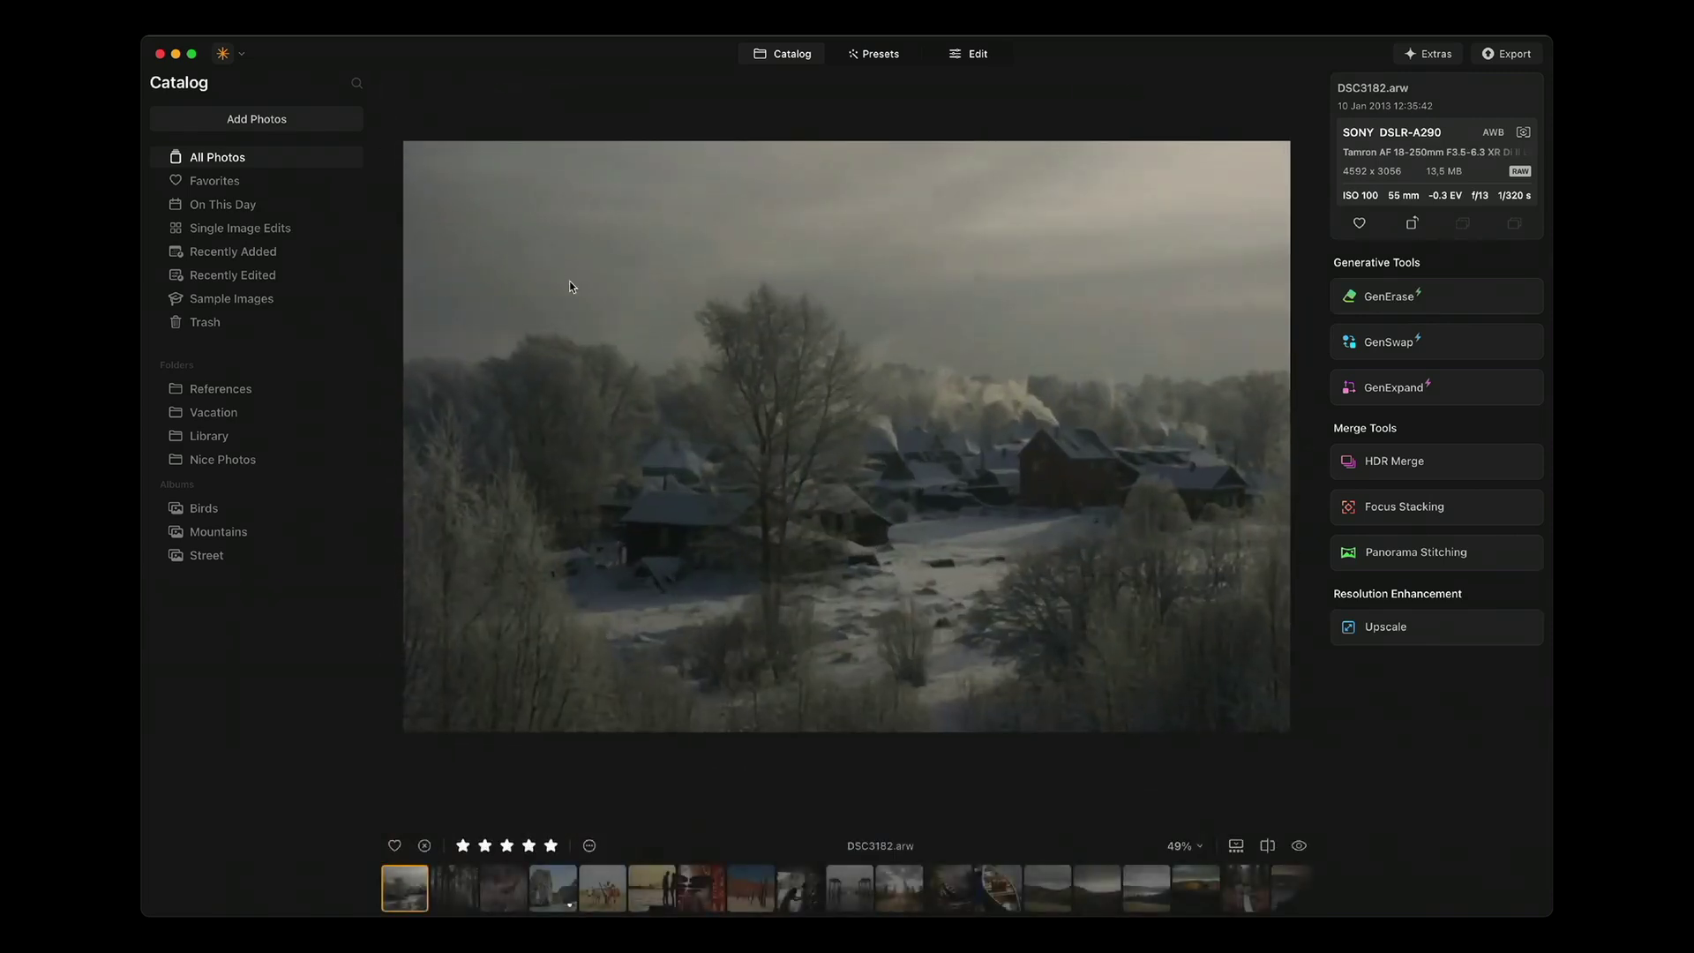
{"action": "left_click", "coordinate": [501, 847]}
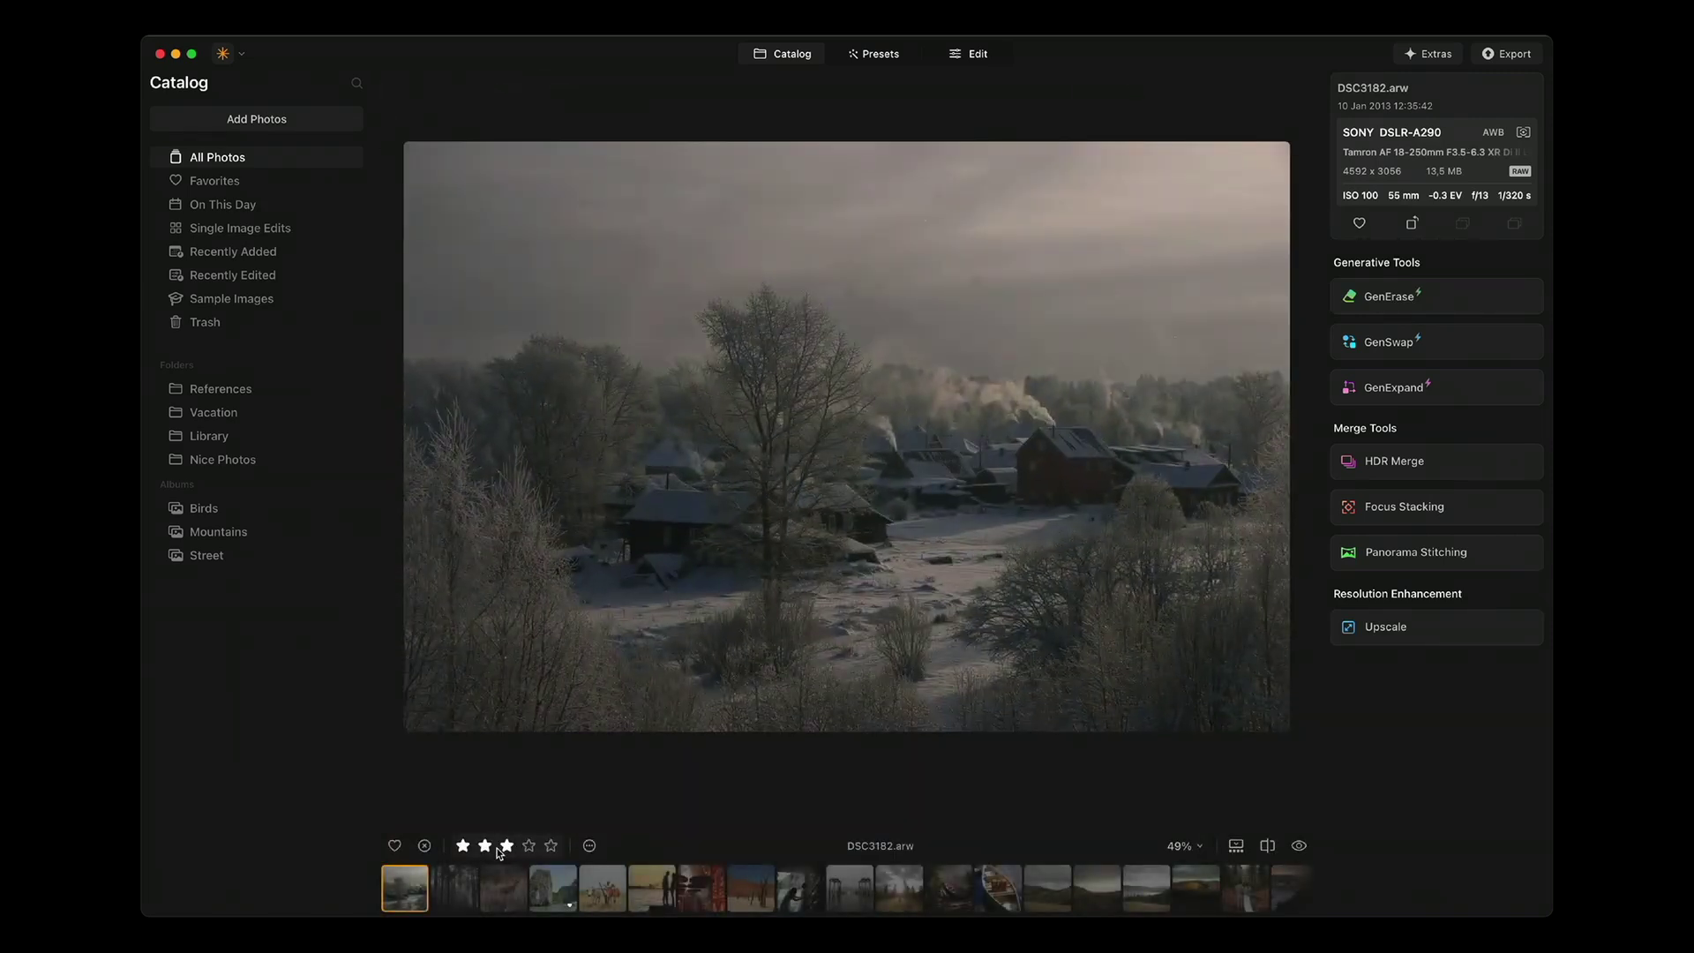
{"action": "key", "text": "4"}
{"action": "key", "text": "5"}
{"action": "right_click", "coordinate": [817, 505]}
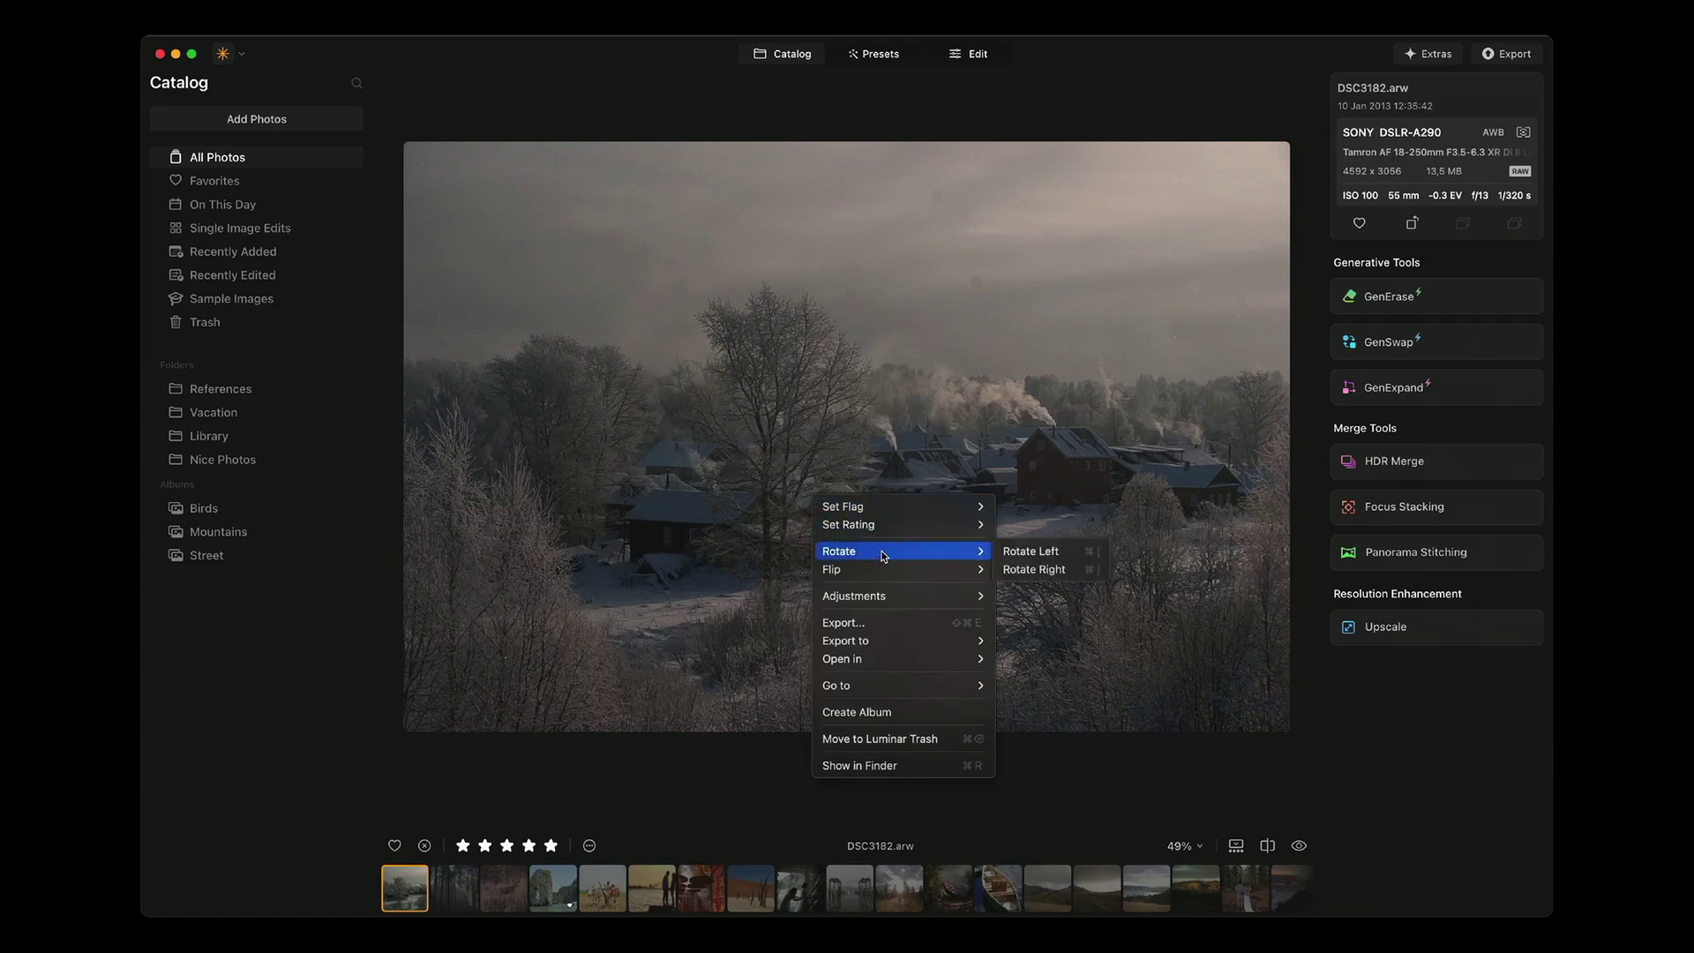
{"action": "mouse_move", "coordinate": [865, 527]}
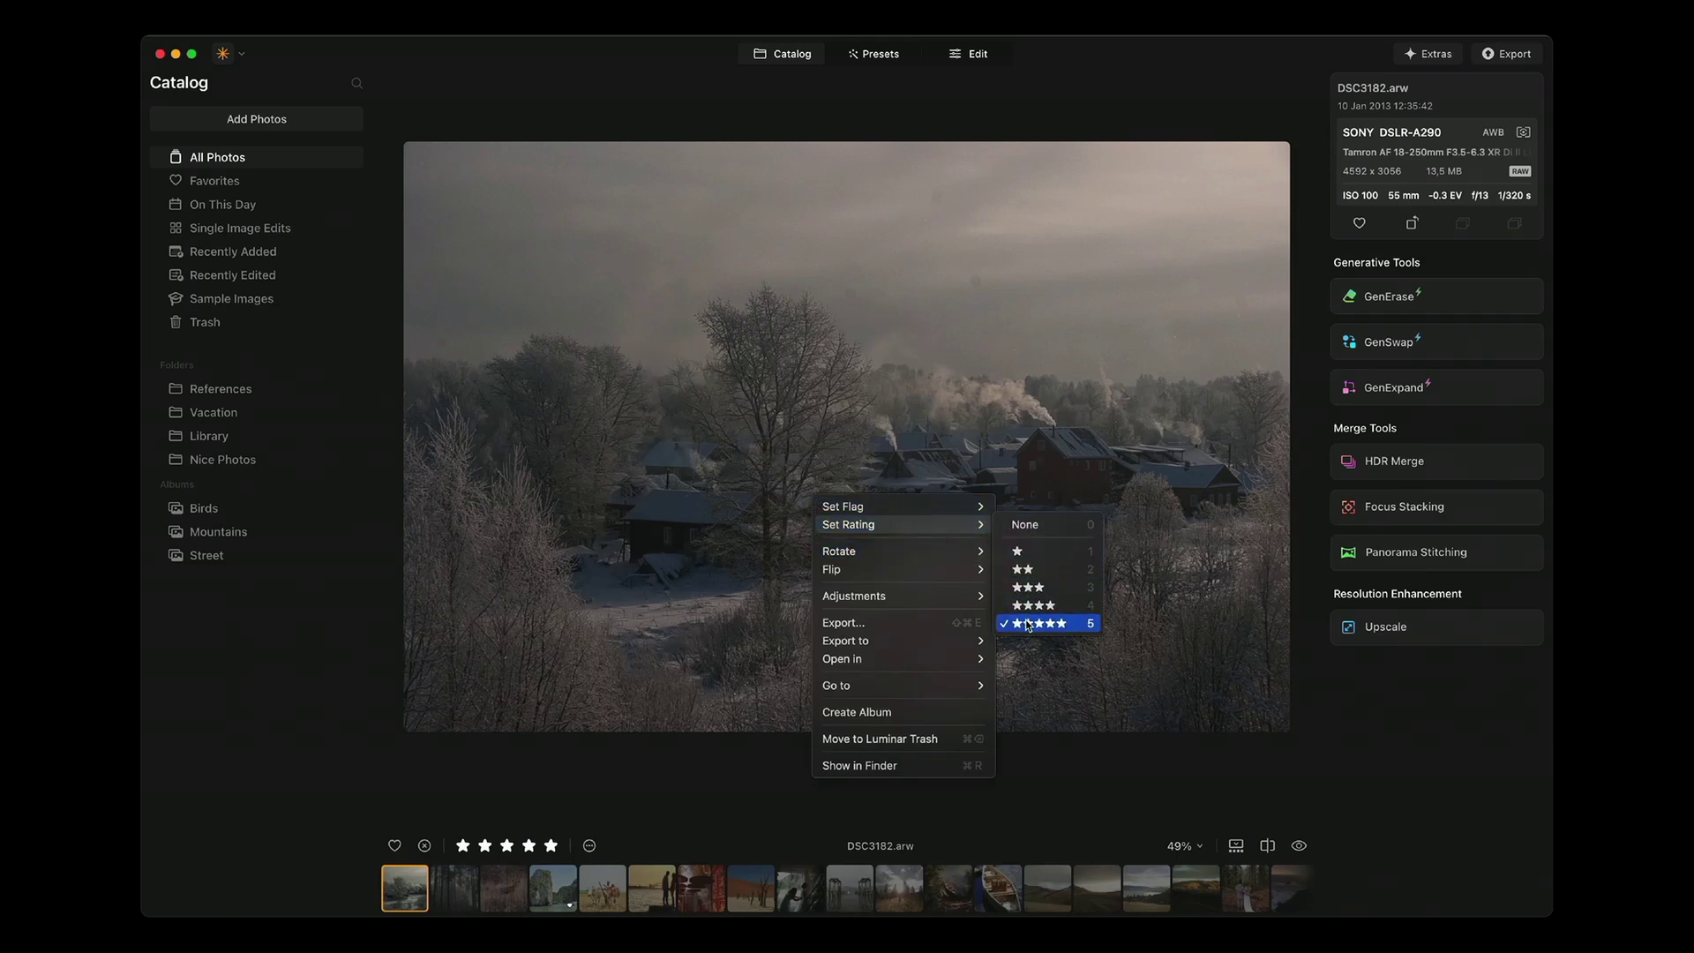
{"action": "left_click", "coordinate": [803, 56]}
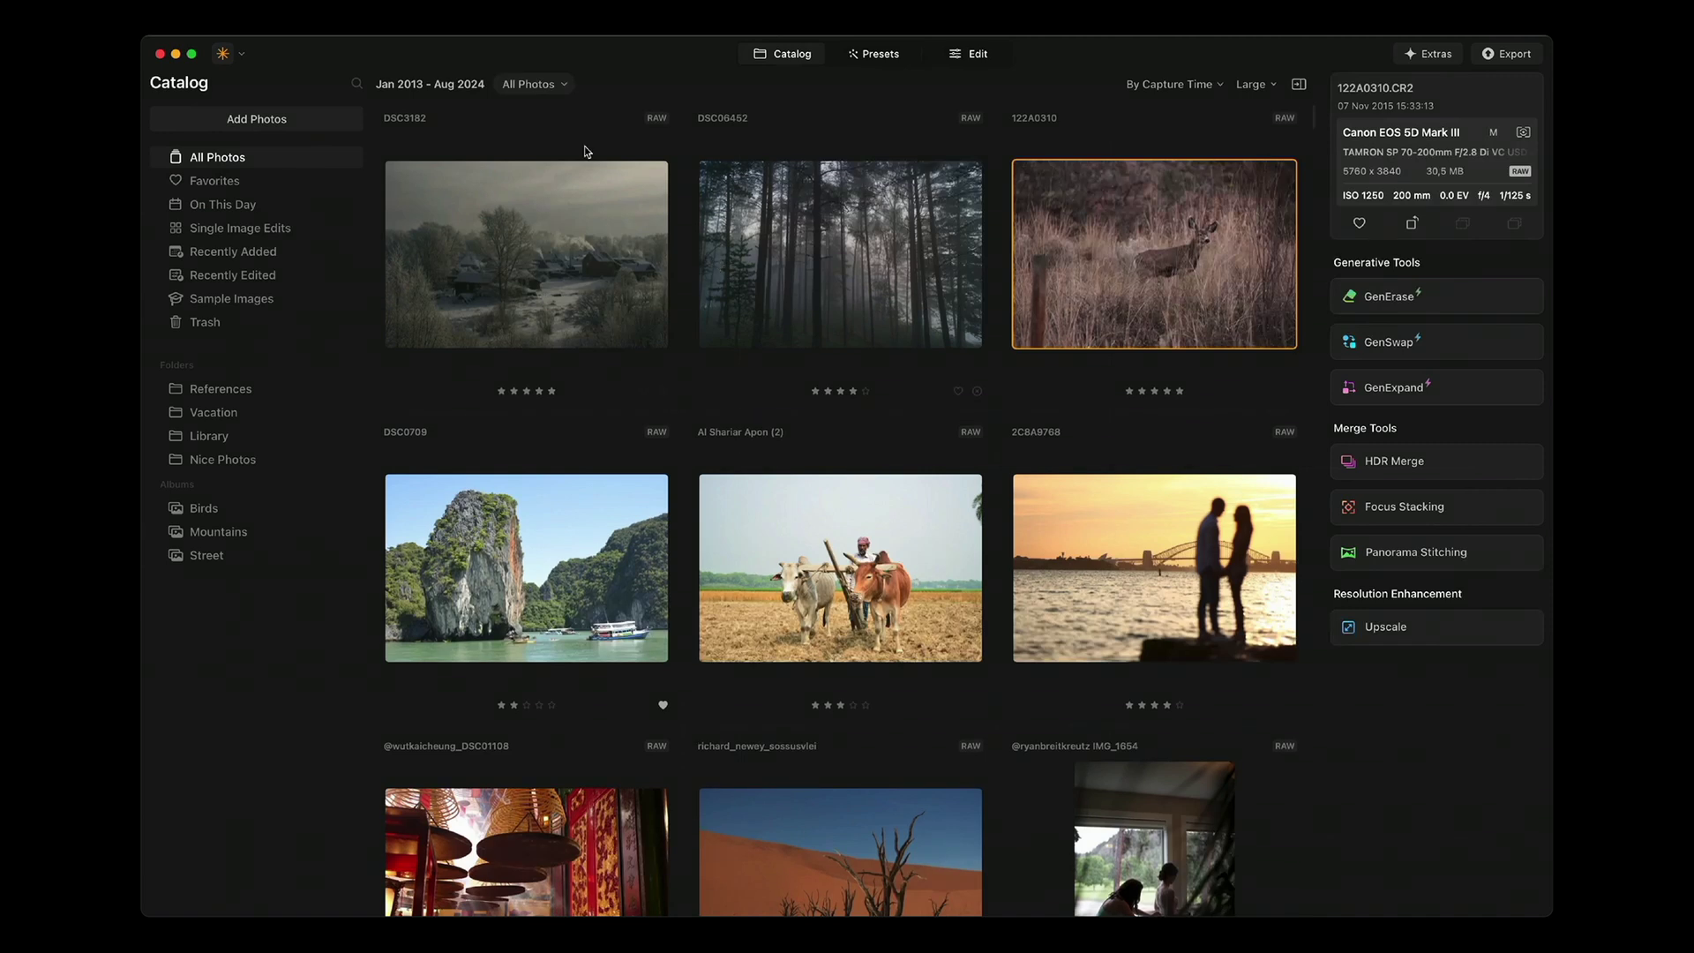
Step: Filter the catalog to DSLR-A290 and X-T30 camera photos and select DSCF4872
{"action": "left_click", "coordinate": [543, 88]}
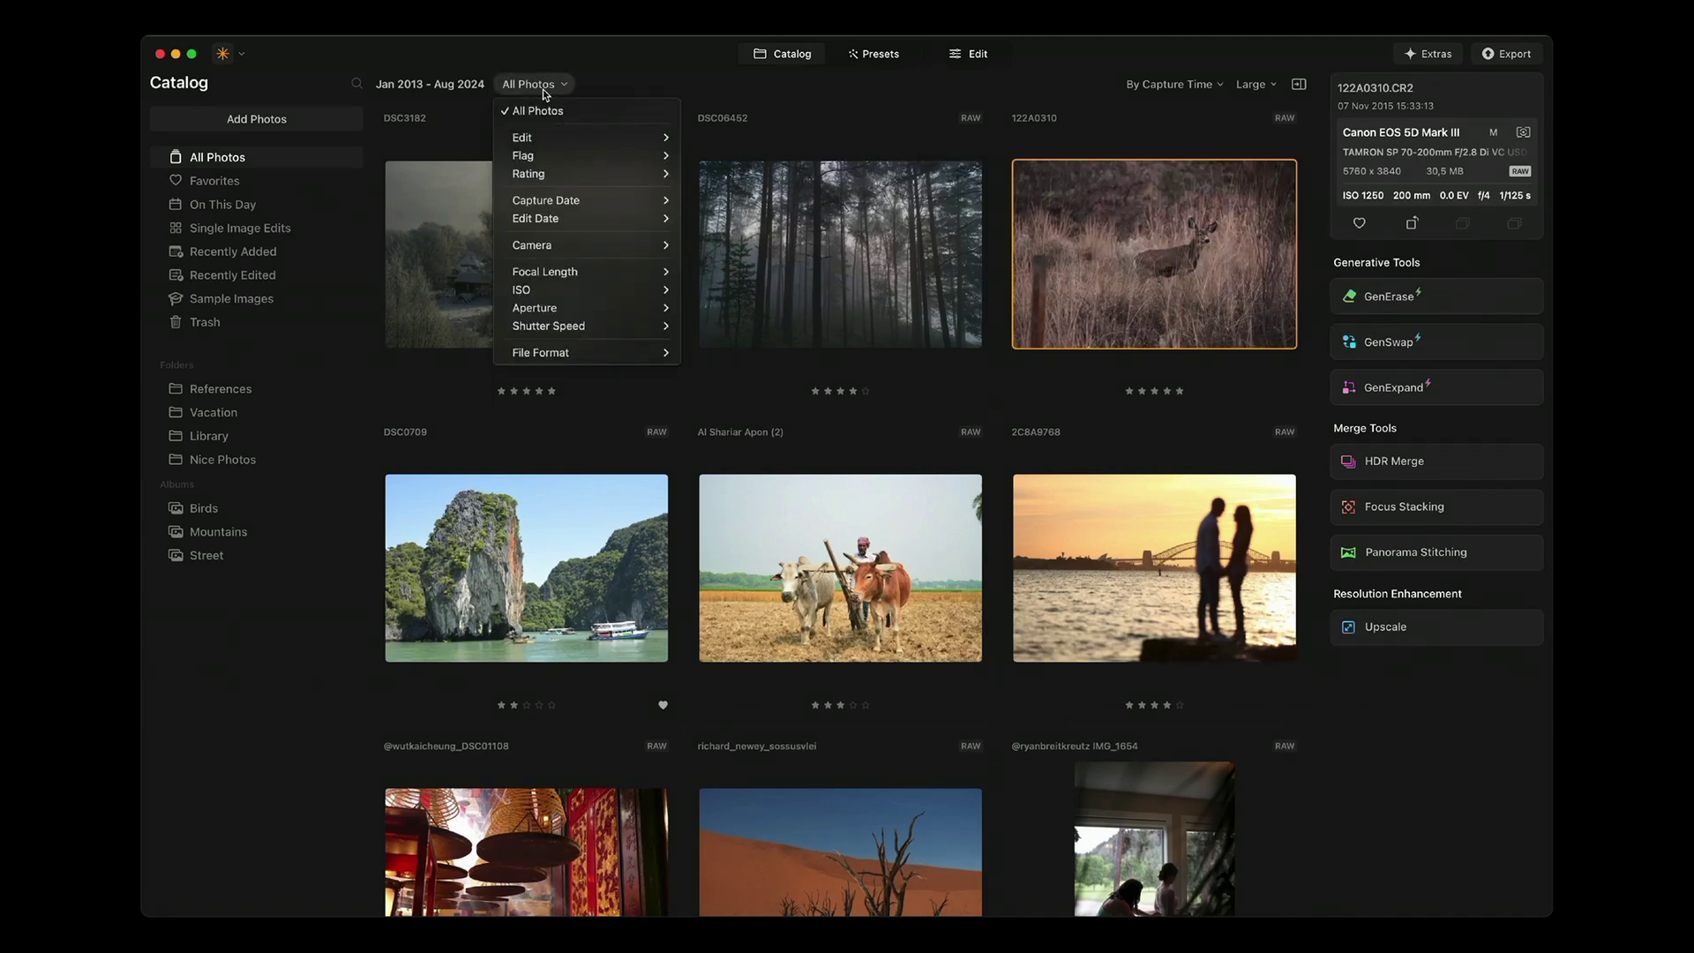
{"action": "mouse_move", "coordinate": [648, 248]}
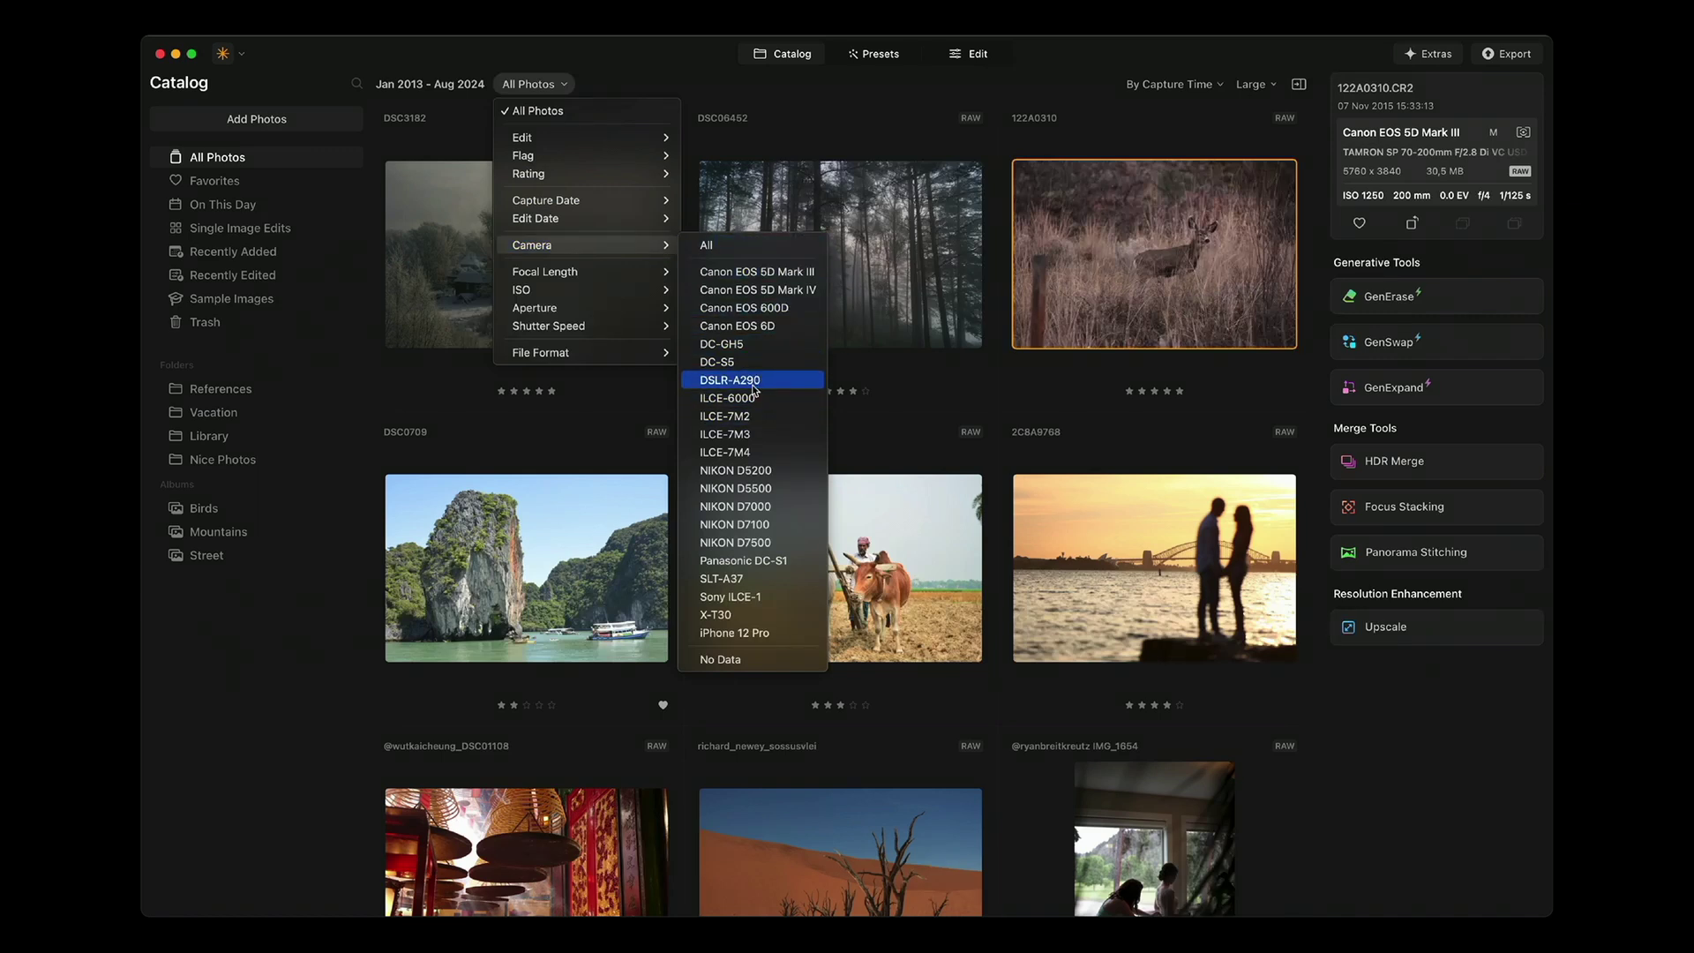
{"action": "left_click", "coordinate": [753, 386]}
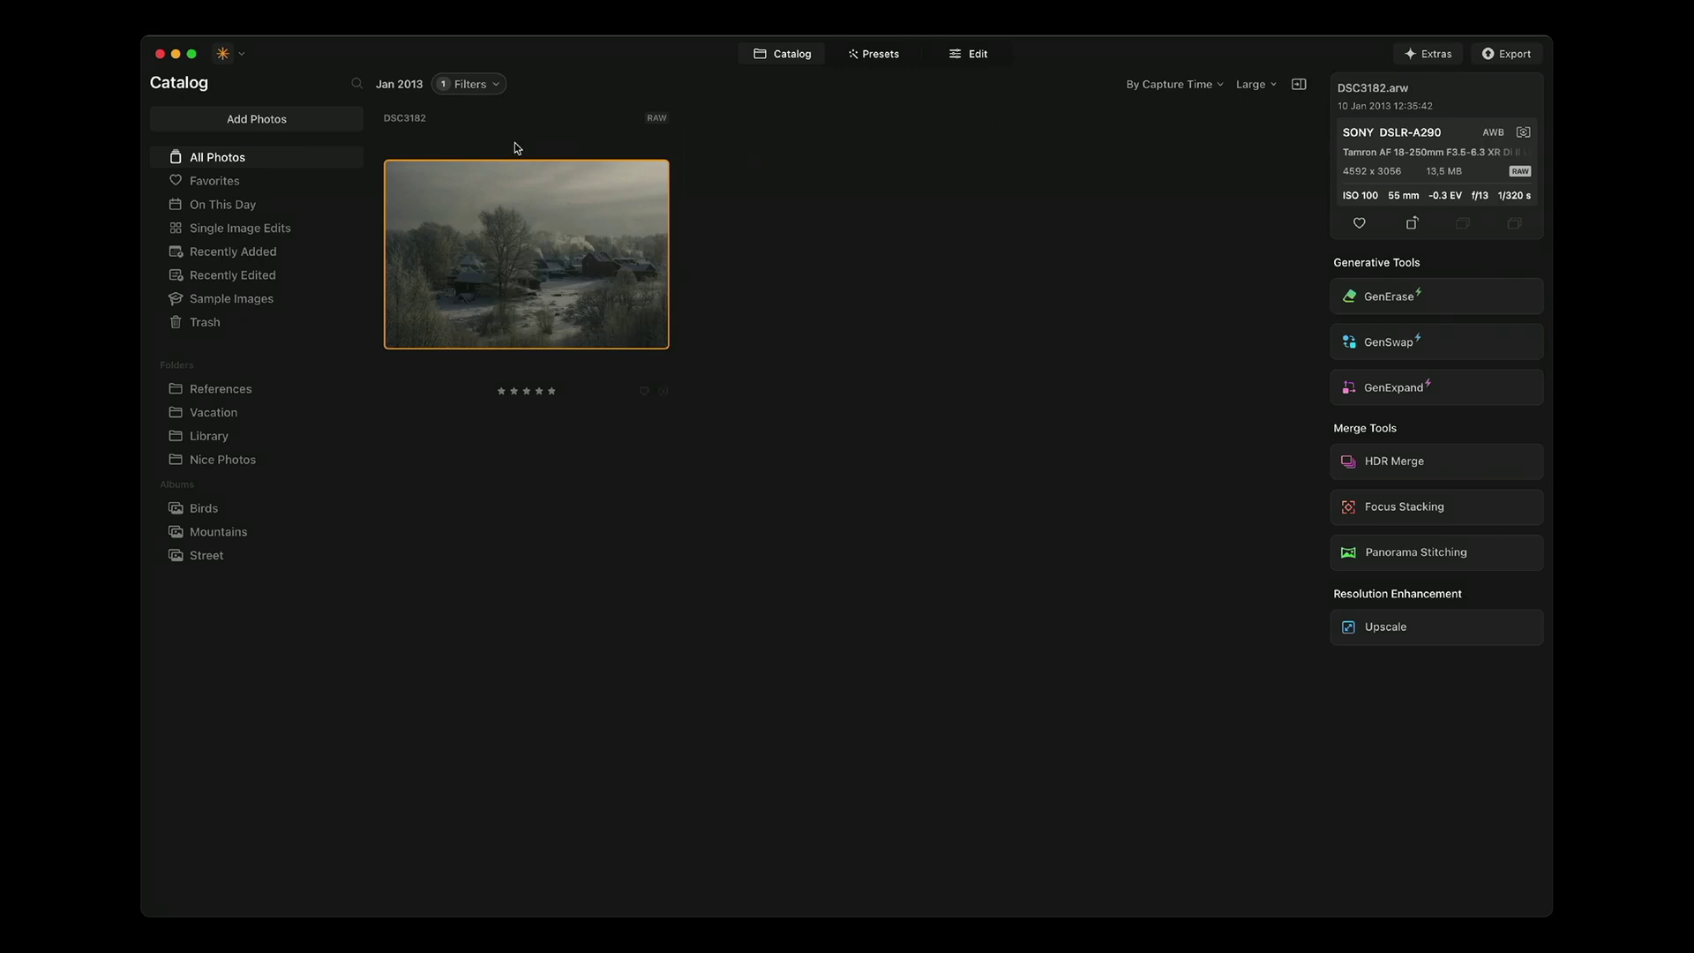
{"action": "left_click", "coordinate": [471, 84]}
{"action": "mouse_move", "coordinate": [608, 246]}
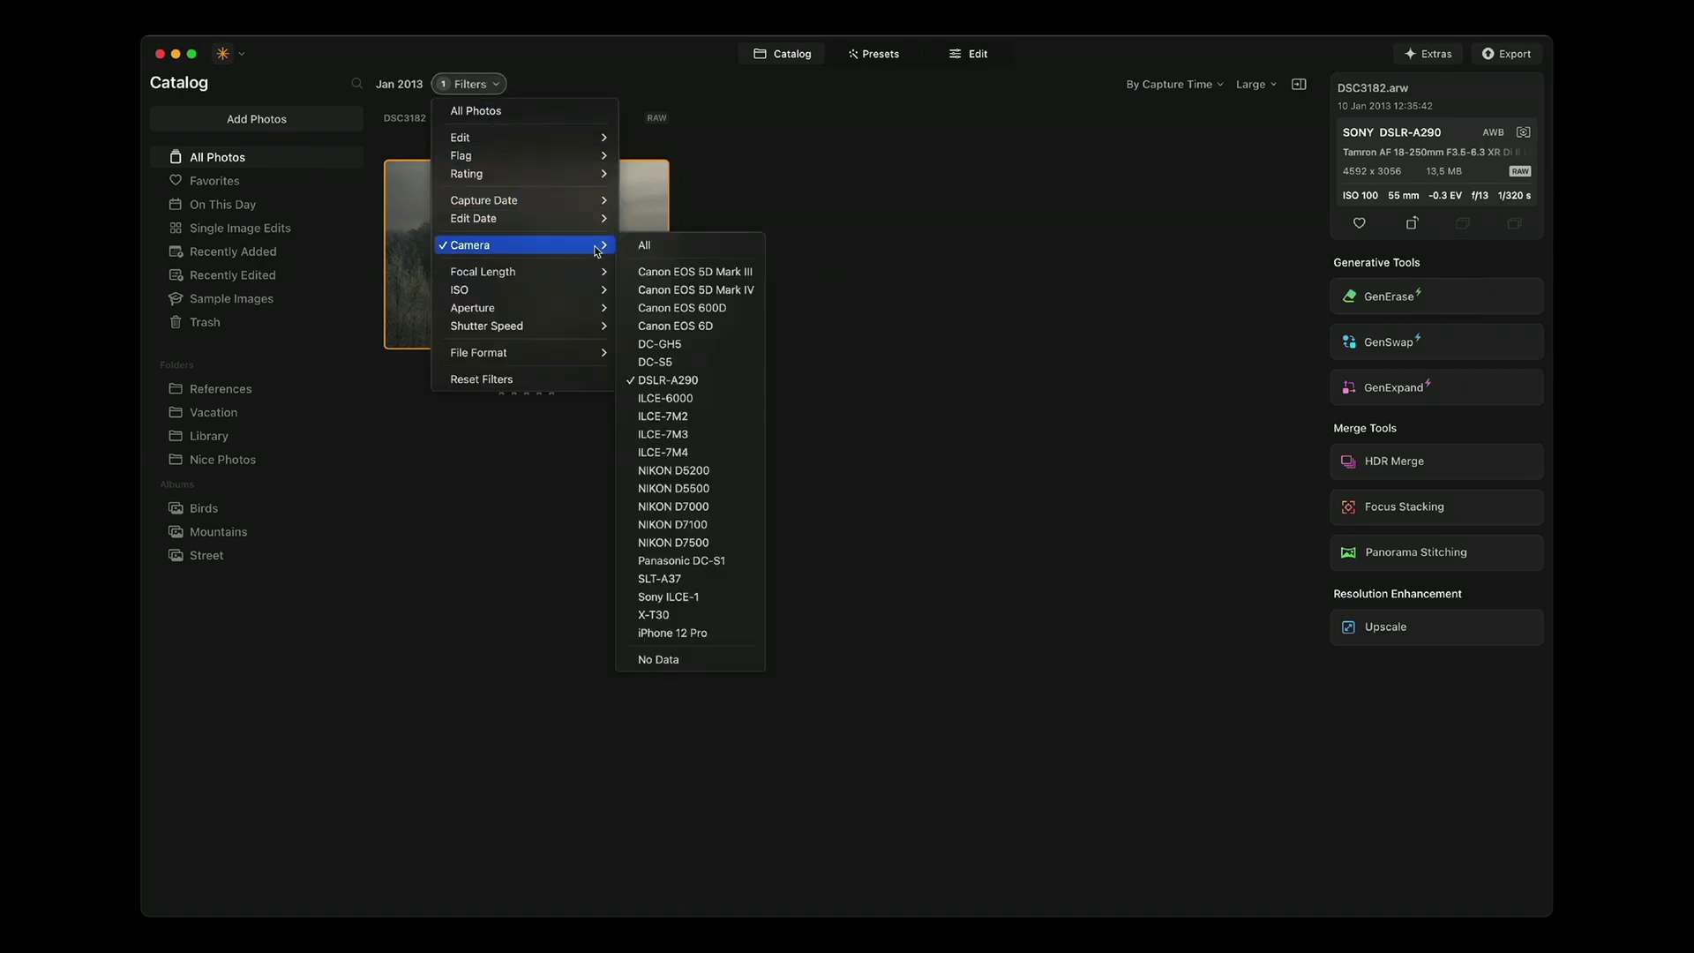
{"action": "left_click", "coordinate": [664, 614]}
{"action": "left_click", "coordinate": [854, 316]}
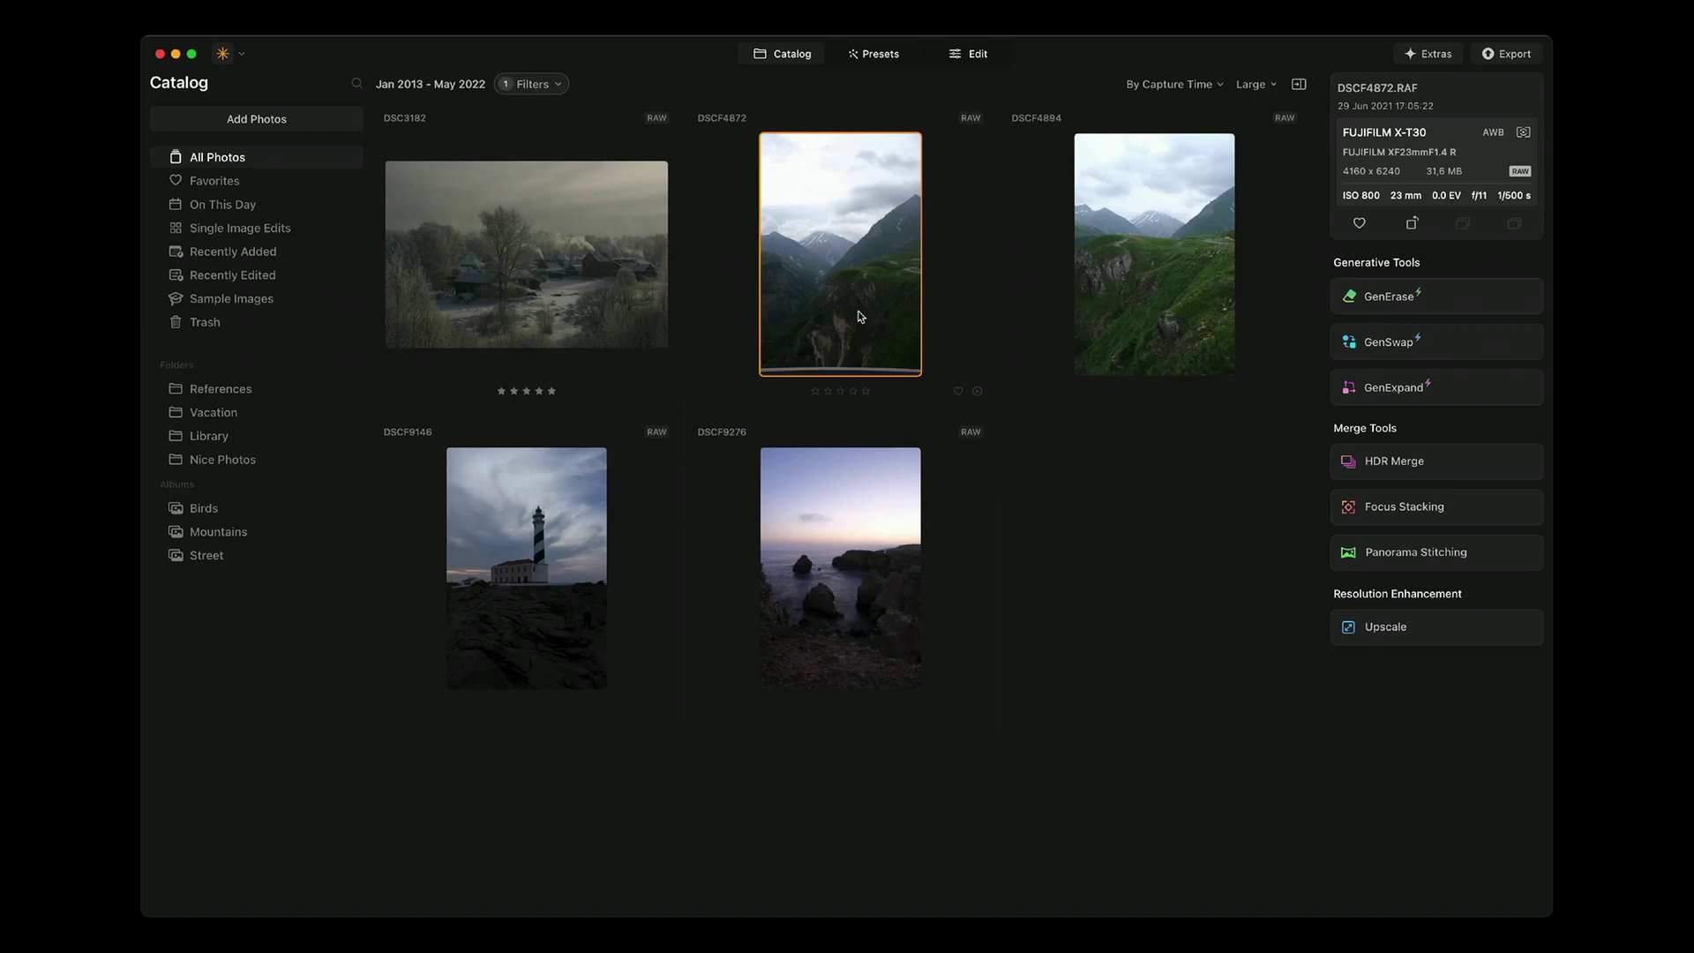
Step: Narrow the results to ISO 800, select DSCF4894, then clear all filters
{"action": "left_click", "coordinate": [535, 85]}
{"action": "mouse_move", "coordinate": [529, 291]}
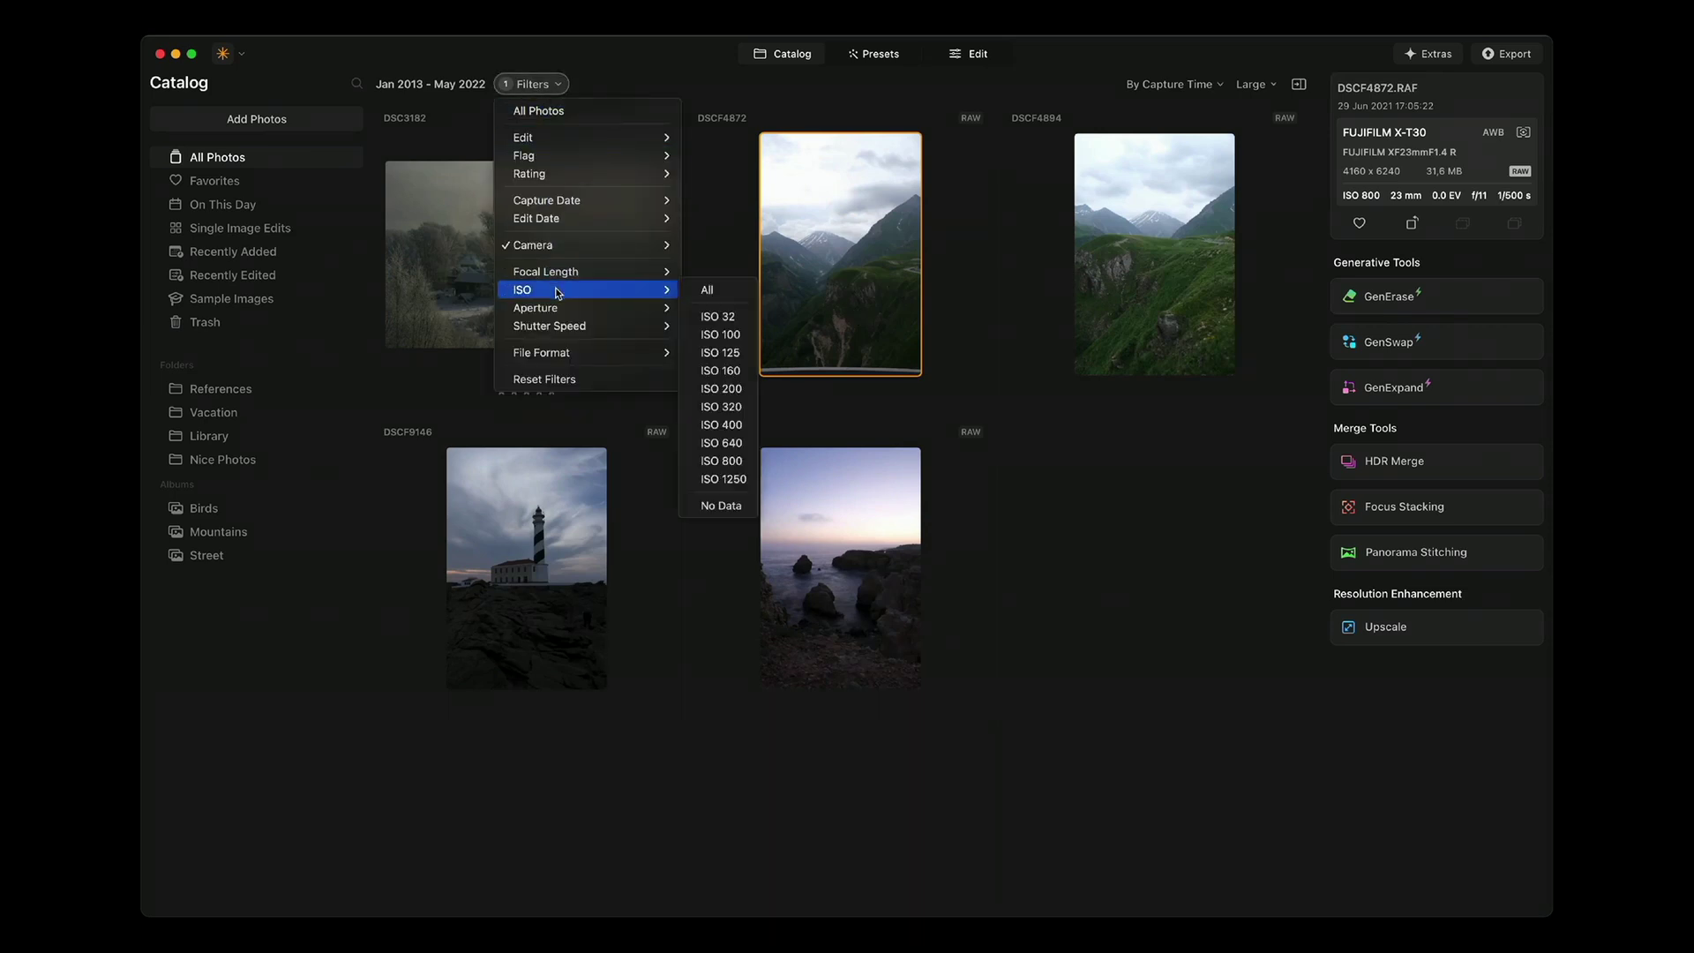
{"action": "left_click", "coordinate": [726, 456]}
{"action": "left_click", "coordinate": [814, 311]}
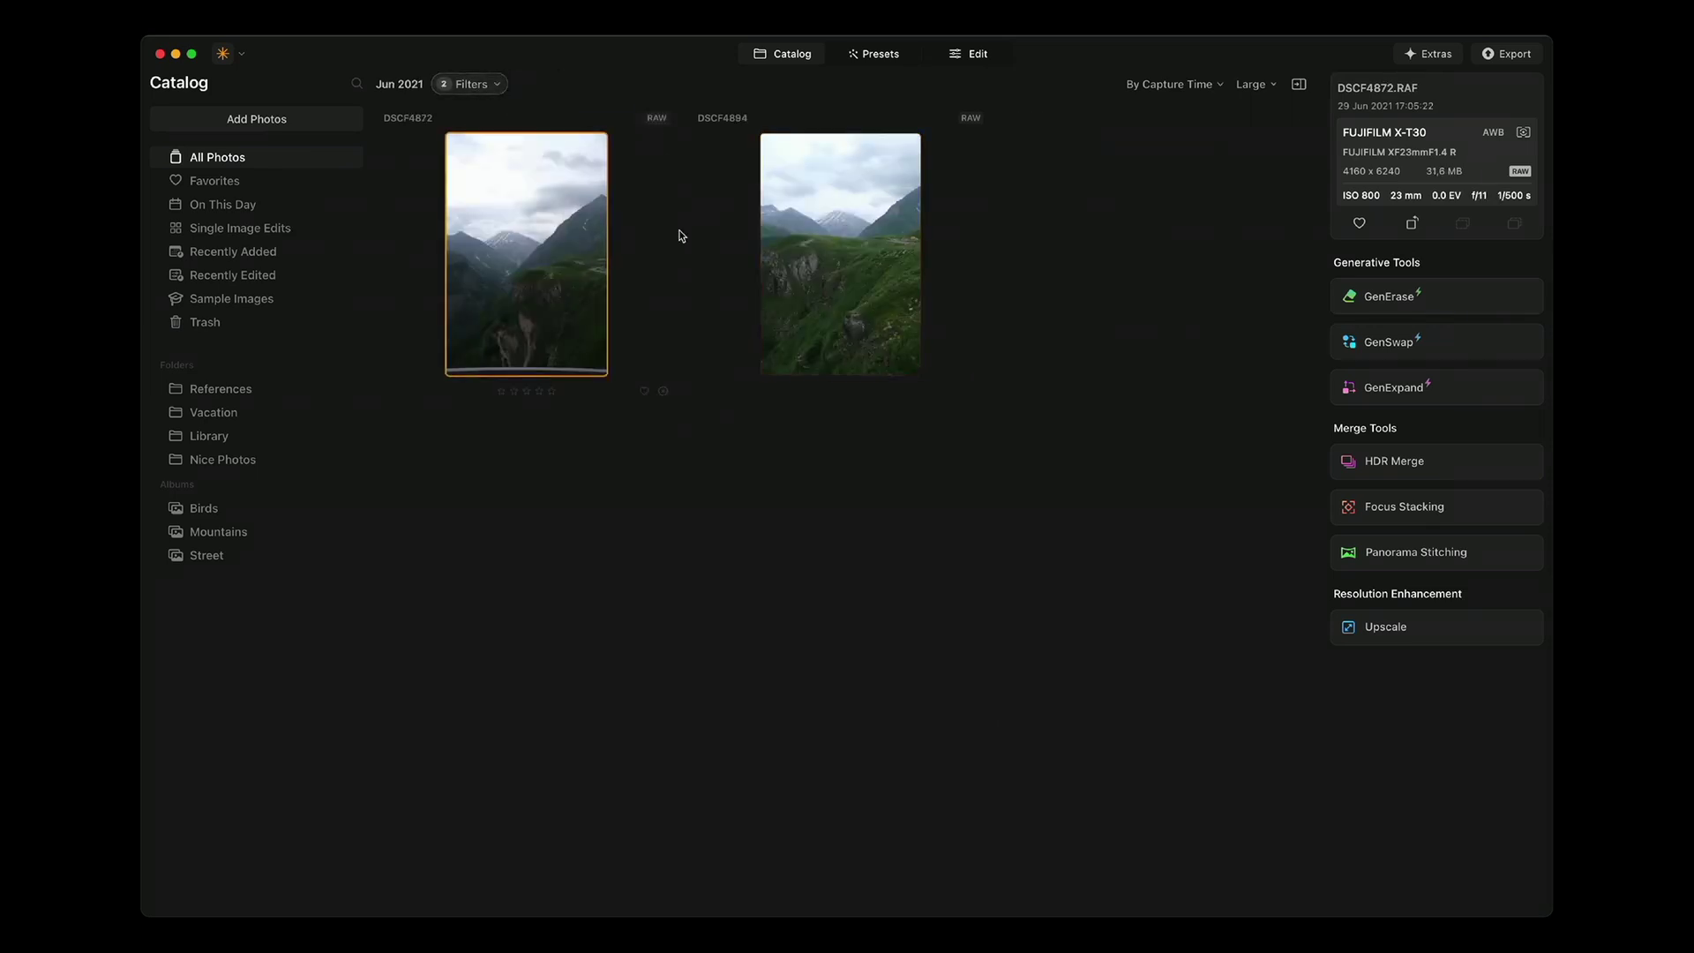
{"action": "left_click", "coordinate": [477, 84]}
{"action": "left_click", "coordinate": [480, 379]}
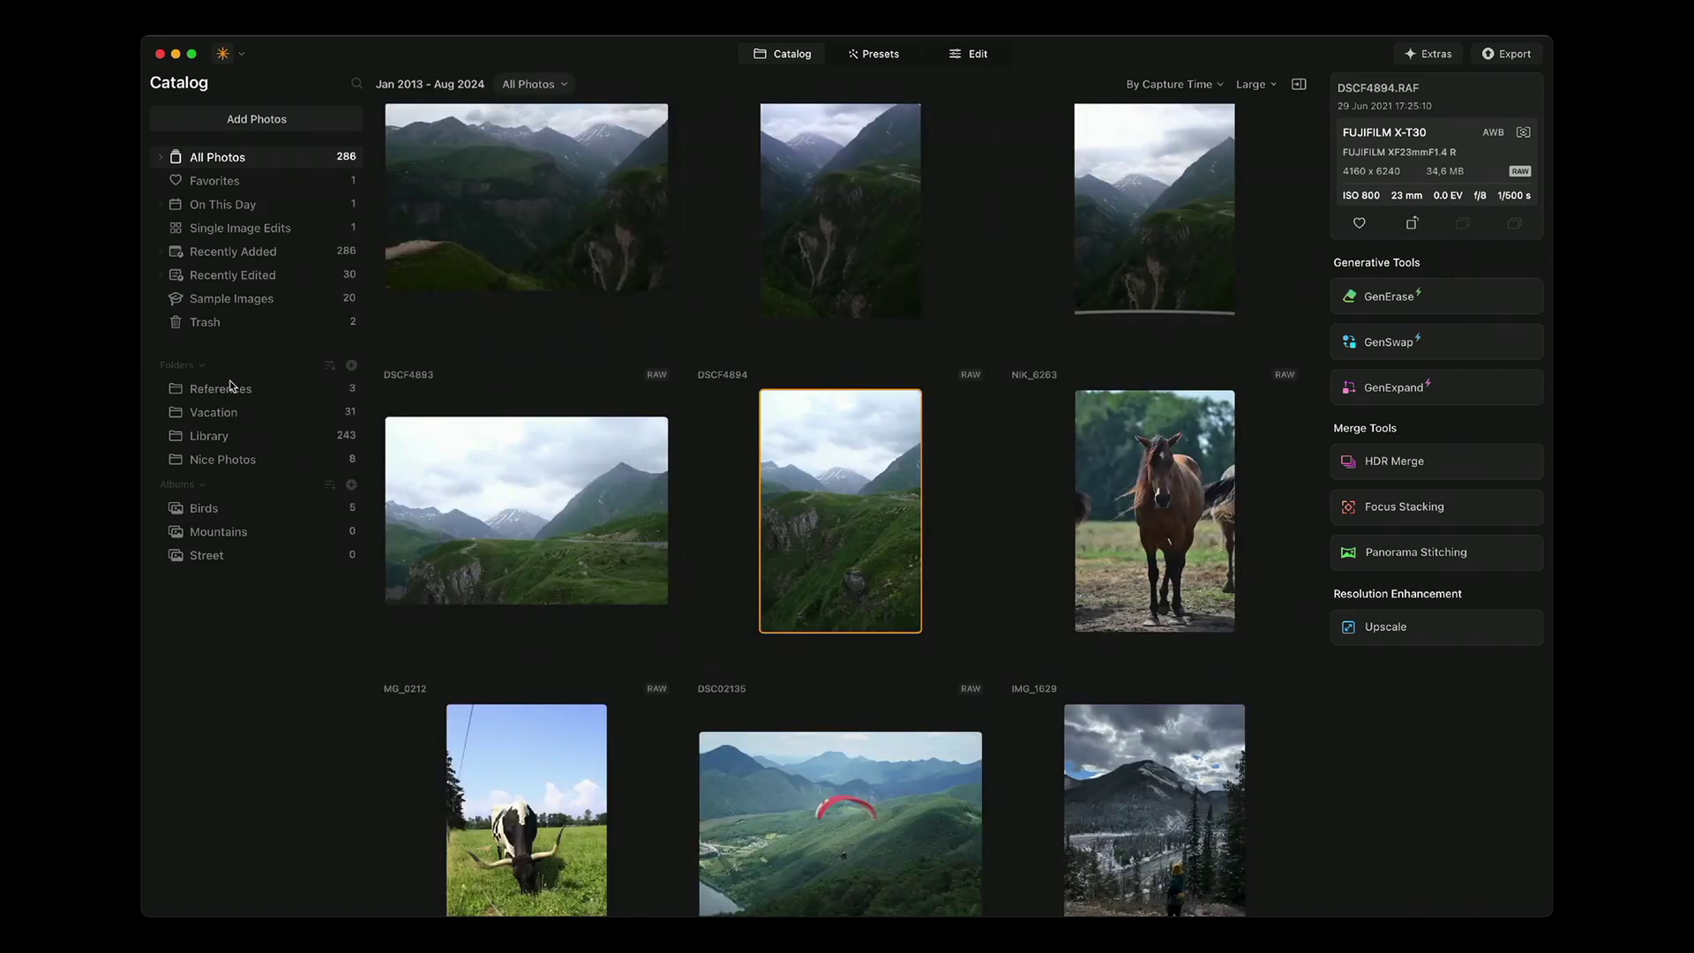
Step: Sort folders by name, creation date, recently updated, then photo count in descending order
{"action": "left_click", "coordinate": [329, 366]}
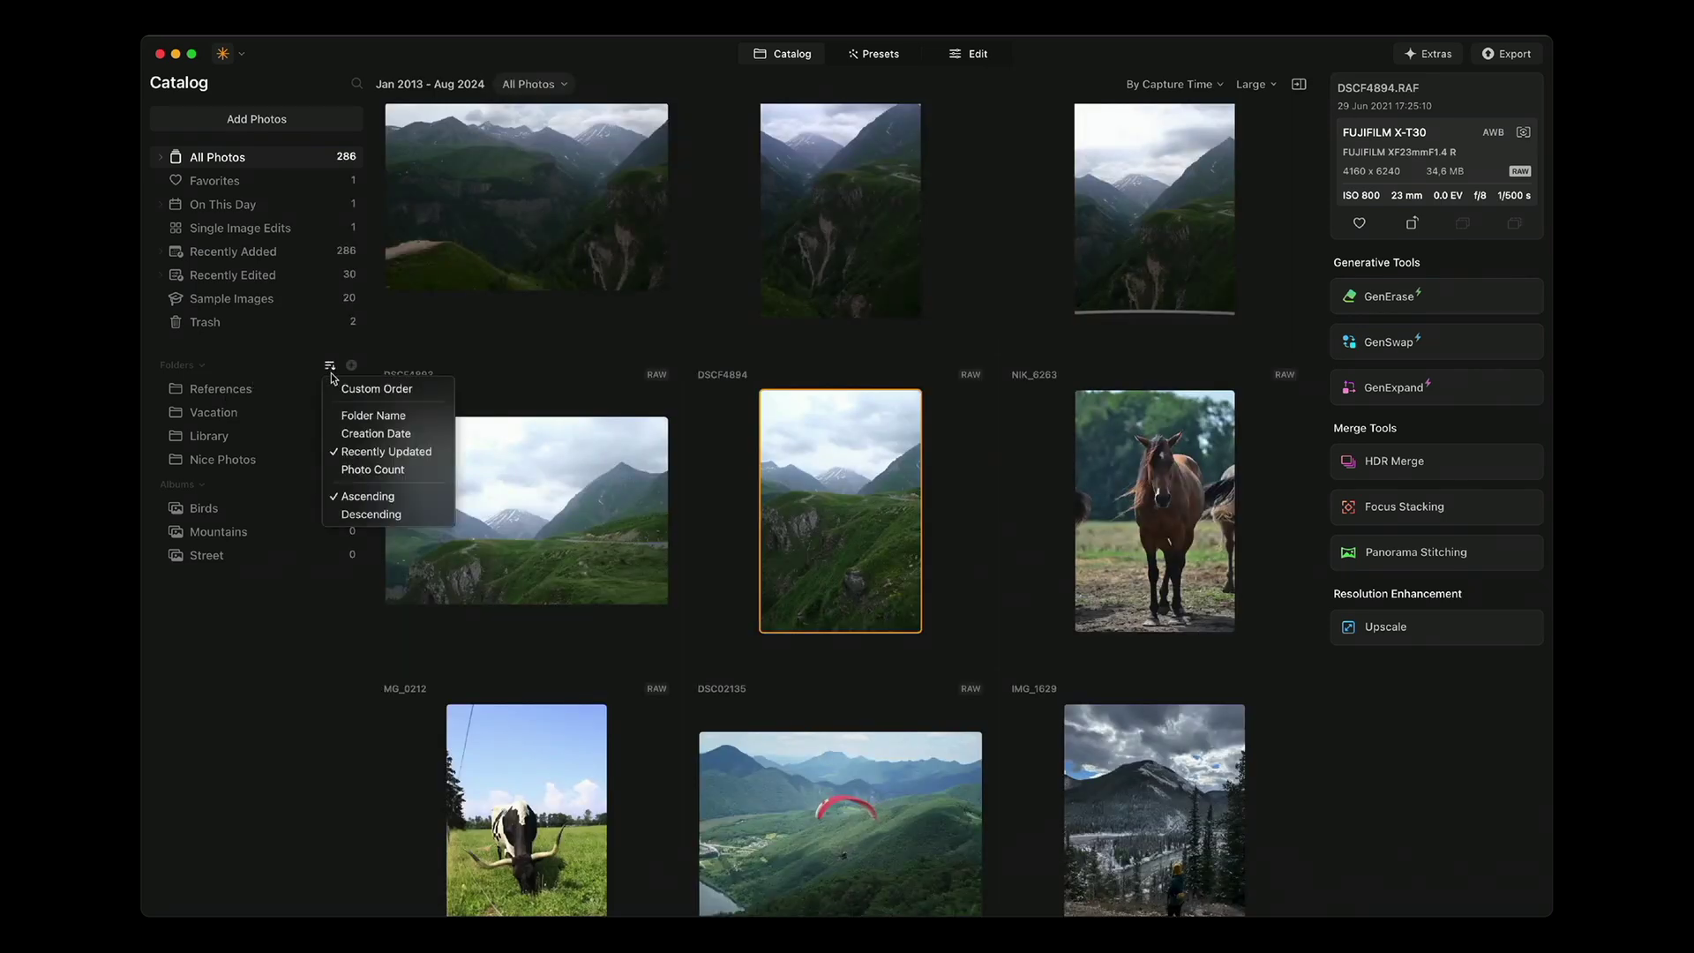
{"action": "left_click", "coordinate": [373, 416]}
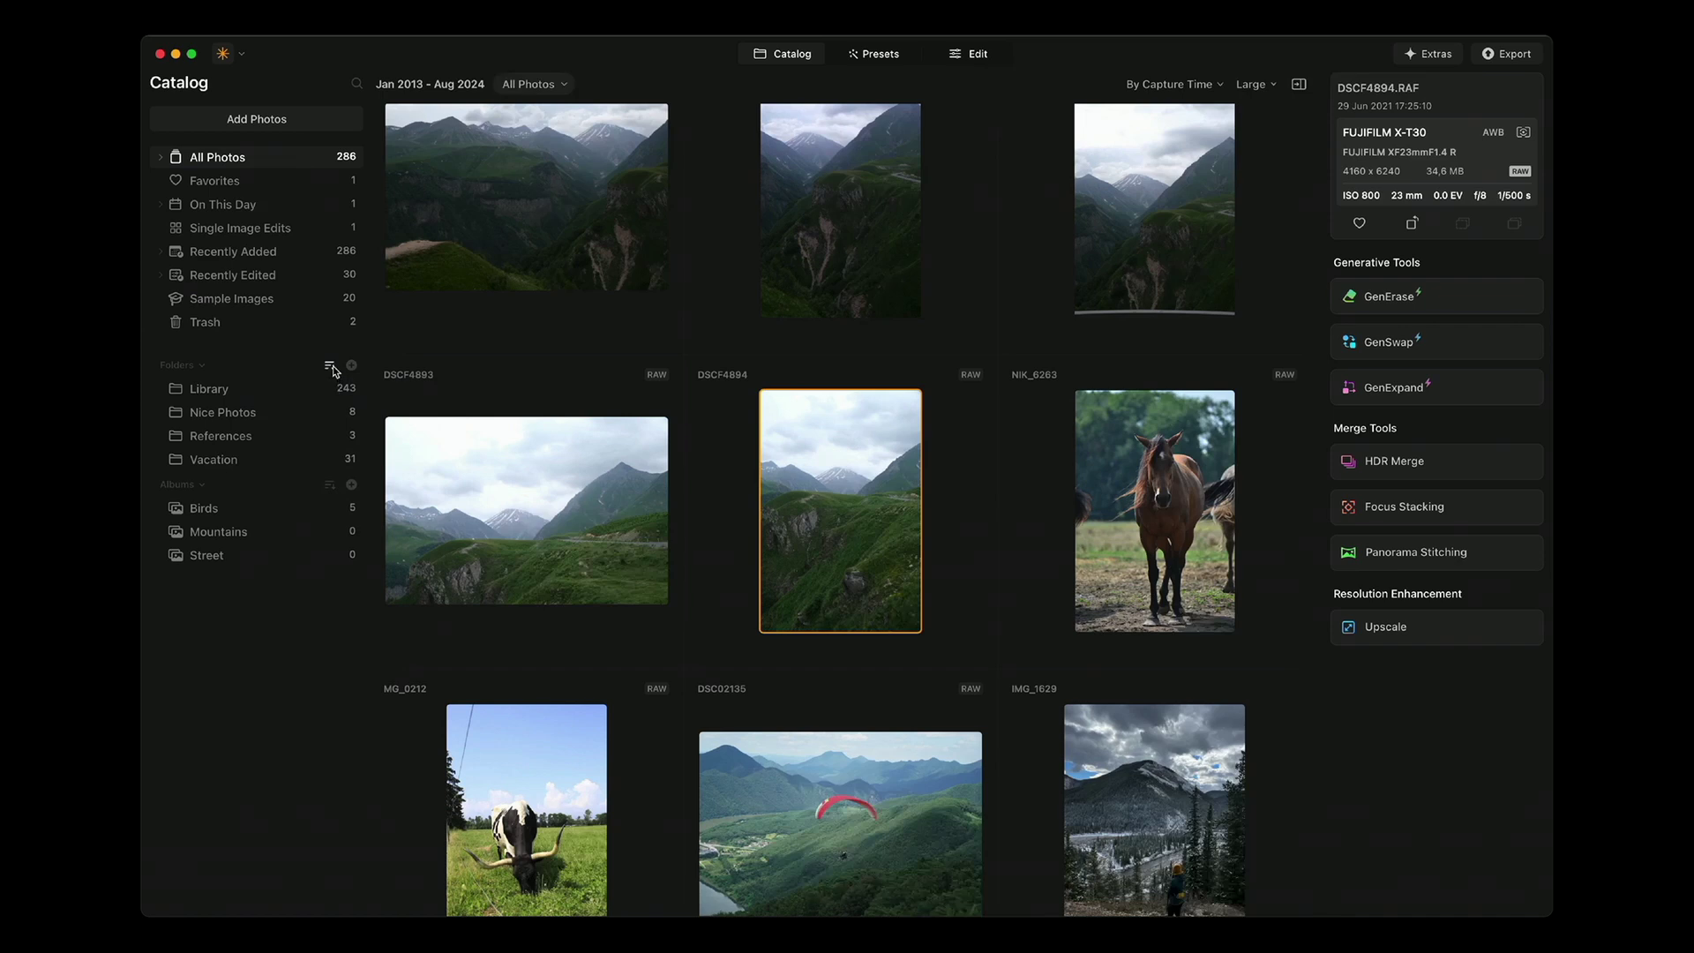
{"action": "left_click", "coordinate": [332, 367]}
{"action": "left_click", "coordinate": [339, 435]}
{"action": "left_click", "coordinate": [330, 366]}
{"action": "left_click", "coordinate": [380, 452]}
{"action": "left_click", "coordinate": [330, 366]}
{"action": "left_click", "coordinate": [351, 471]}
{"action": "left_click", "coordinate": [330, 367]}
{"action": "left_click", "coordinate": [351, 515]}
Step: Move the Vacation folder below Nice Photos
{"action": "left_click", "coordinate": [330, 366]}
{"action": "left_click", "coordinate": [378, 382]}
{"action": "left_click", "coordinate": [213, 412]}
{"action": "left_click_drag", "start_coordinate": [213, 412], "coordinate": [216, 449]}
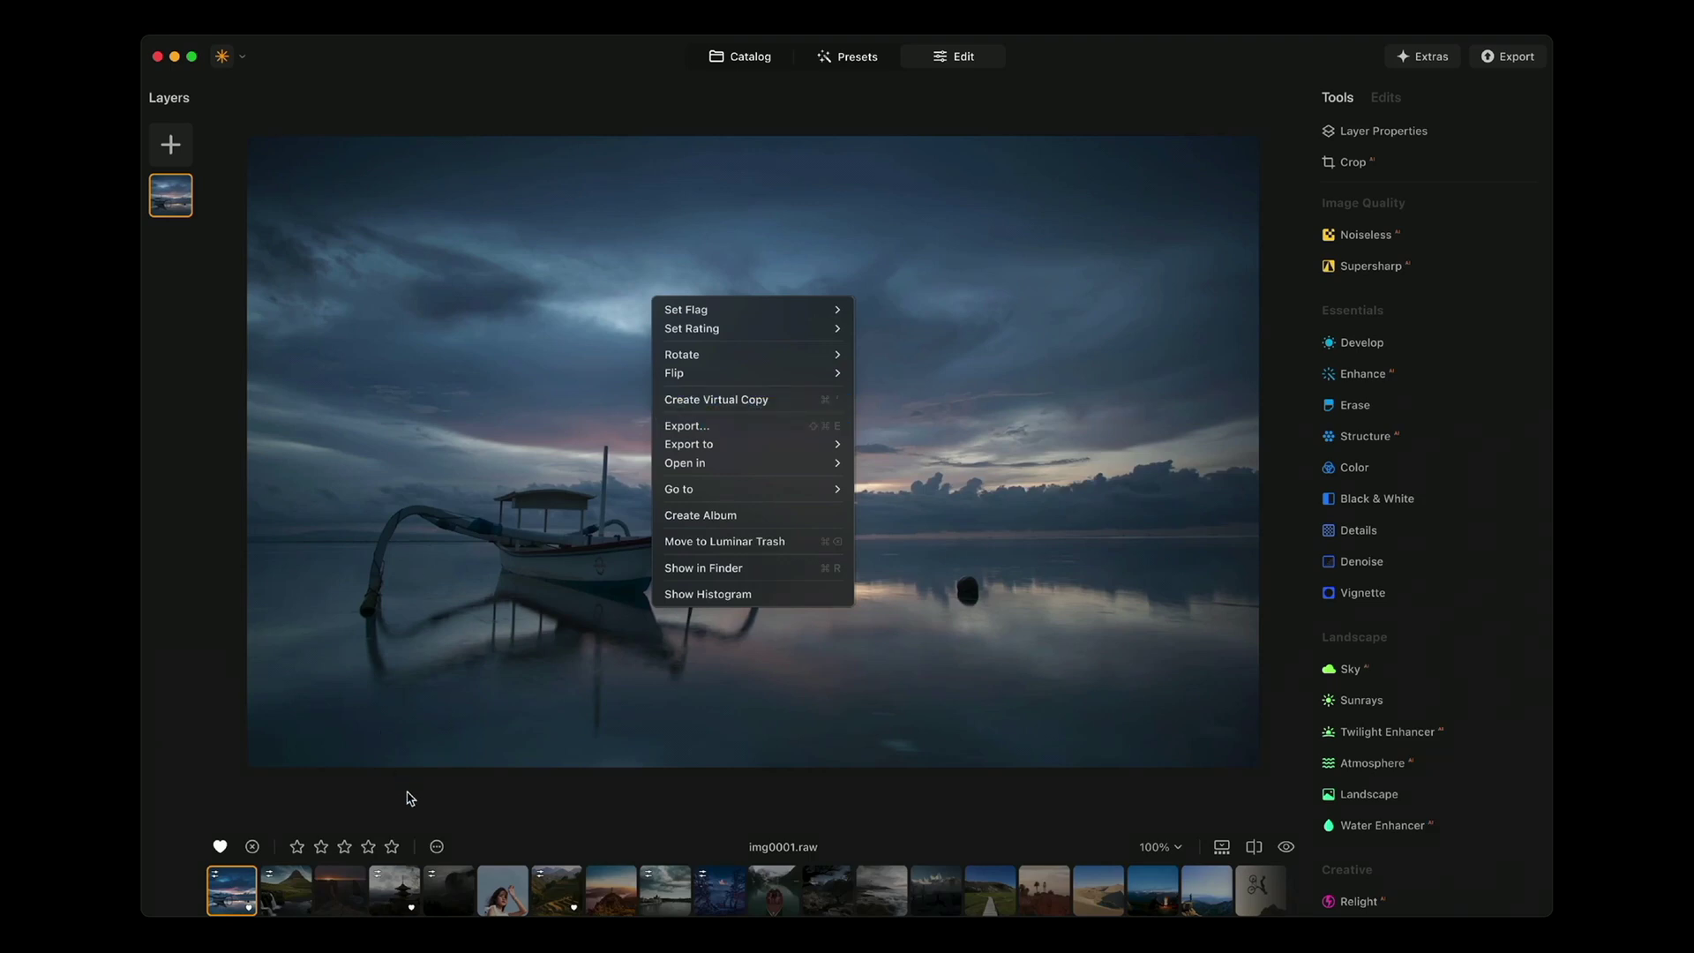
Step: Create a virtual copy of img0001.raw from the edits menu below the image
{"action": "left_click", "coordinate": [436, 847]}
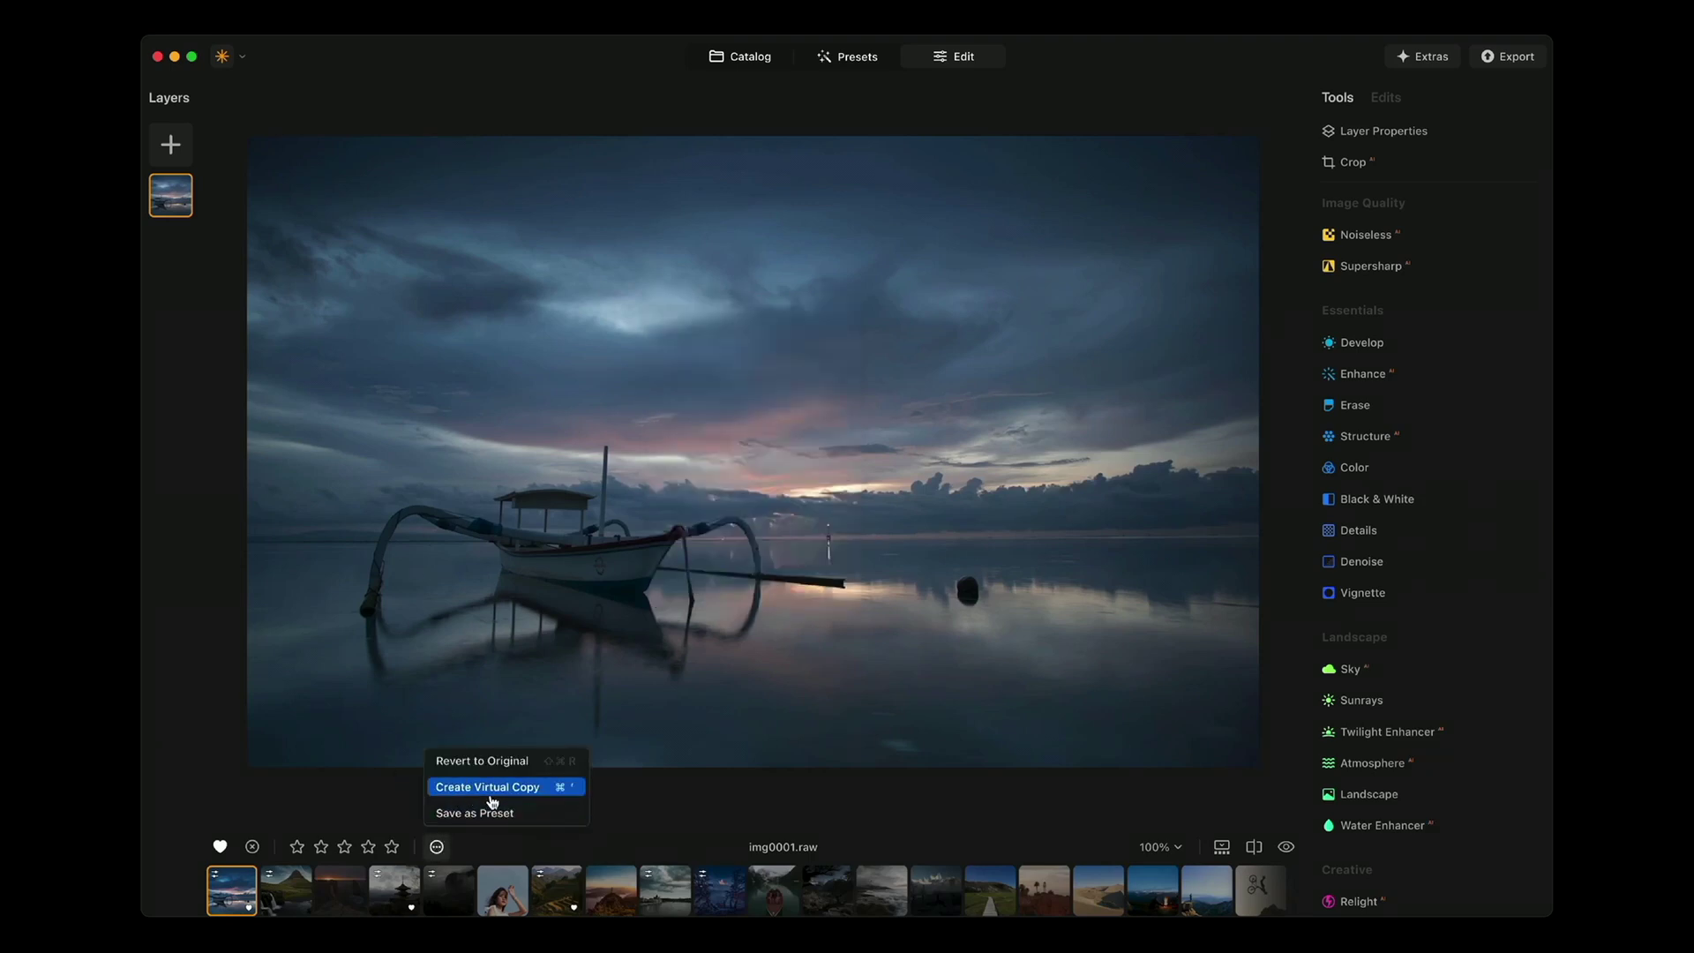
{"action": "left_click", "coordinate": [541, 787]}
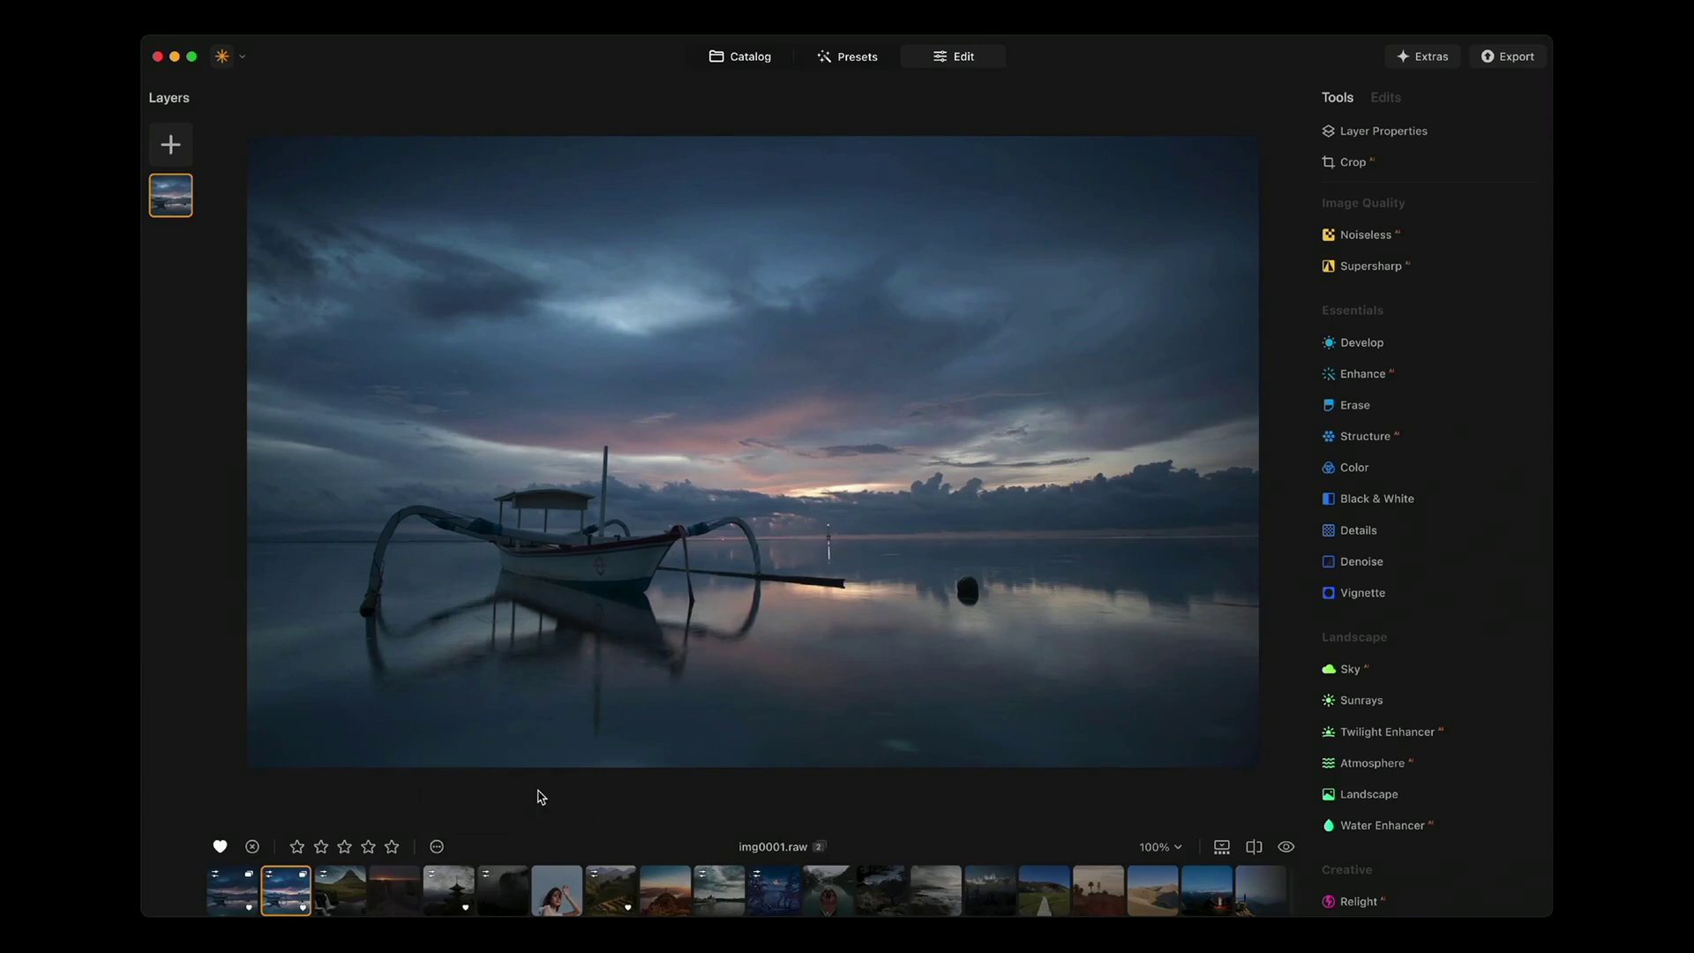